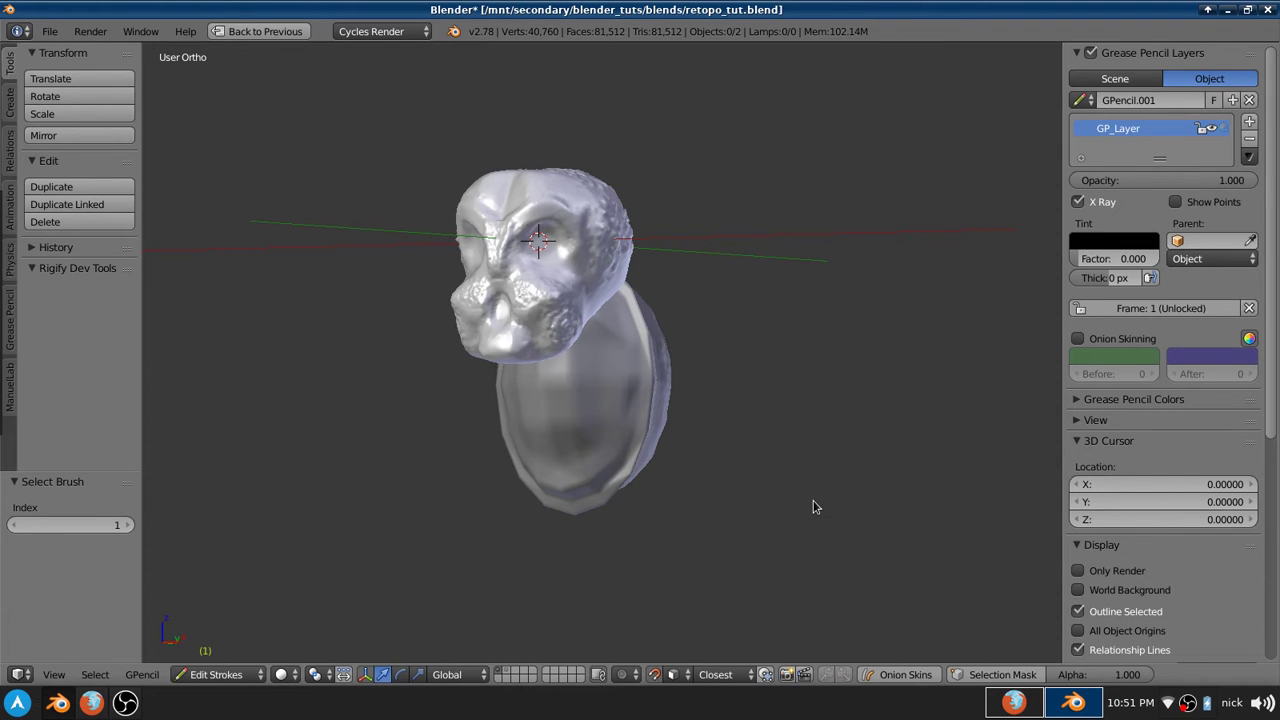
Leave grease pencil stroke editing and select the sculpted head object, Cube
{"action": "middle_click_drag", "start_coordinate": [813, 507], "coordinate": [845, 387]}
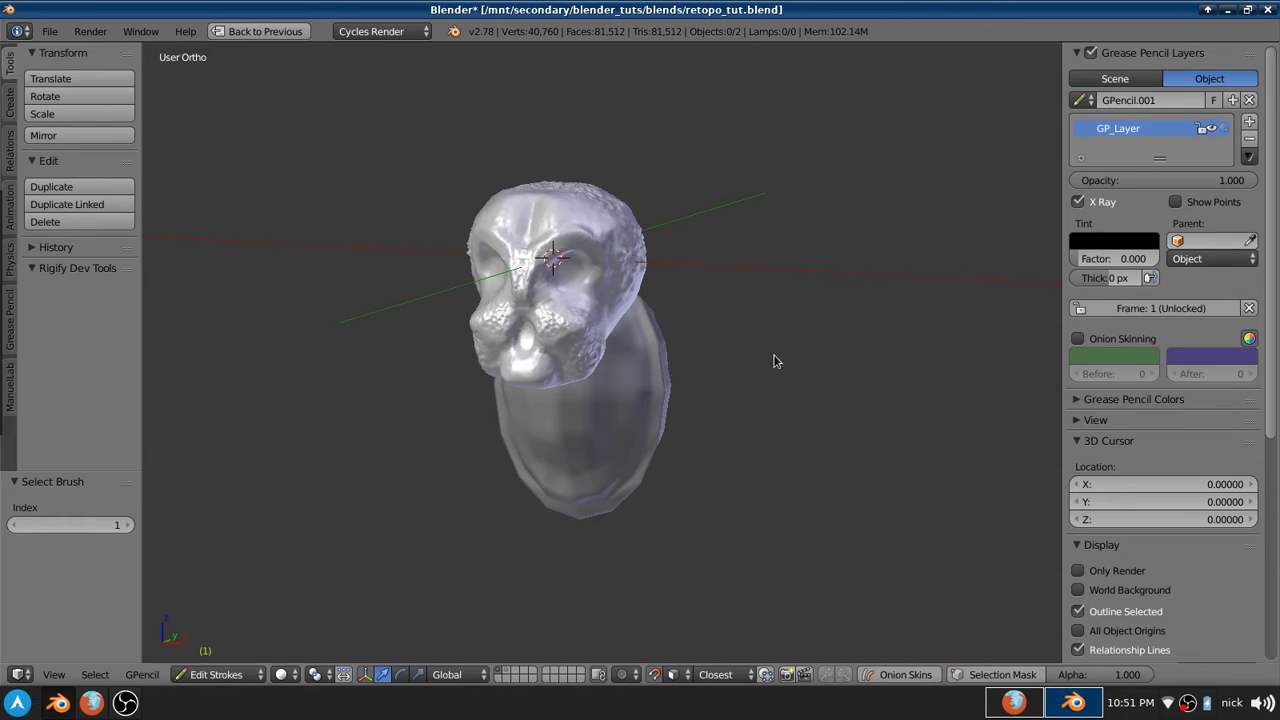
{"action": "key", "text": "Tab"}
{"action": "scroll", "coordinate": [596, 301], "scroll_direction": "up", "scroll_amount": 4}
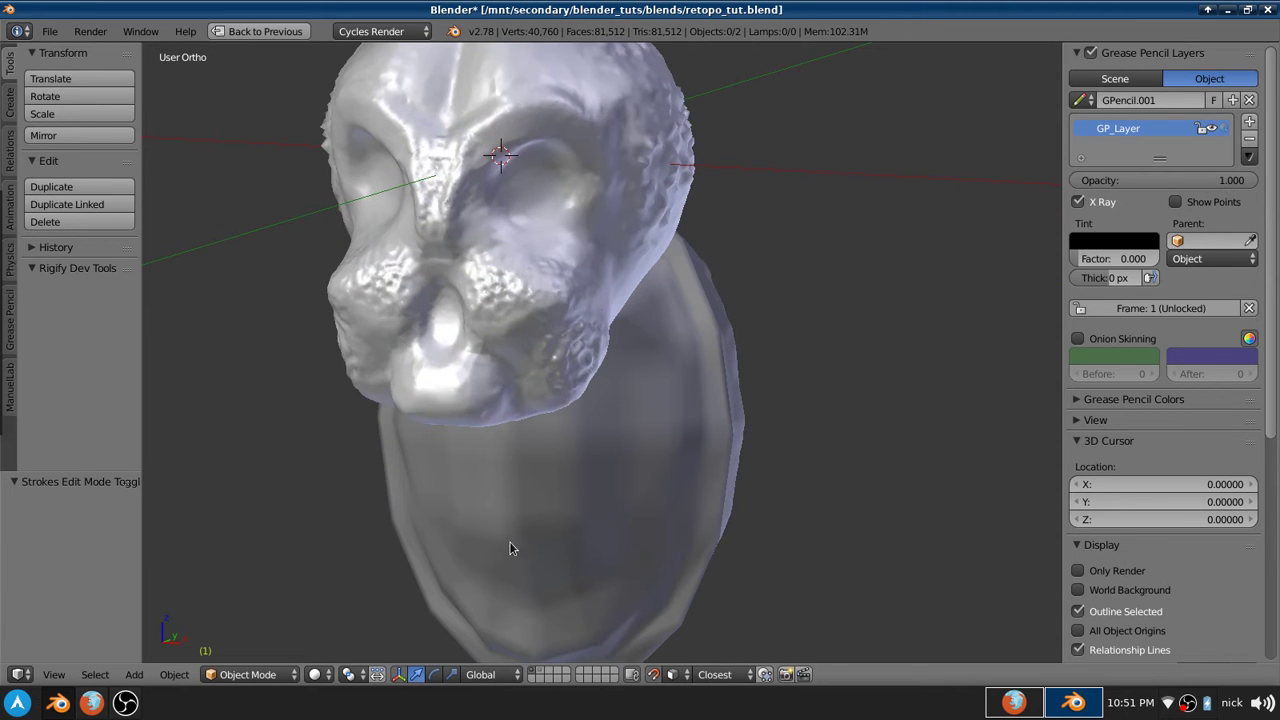
{"action": "right_click", "coordinate": [616, 451]}
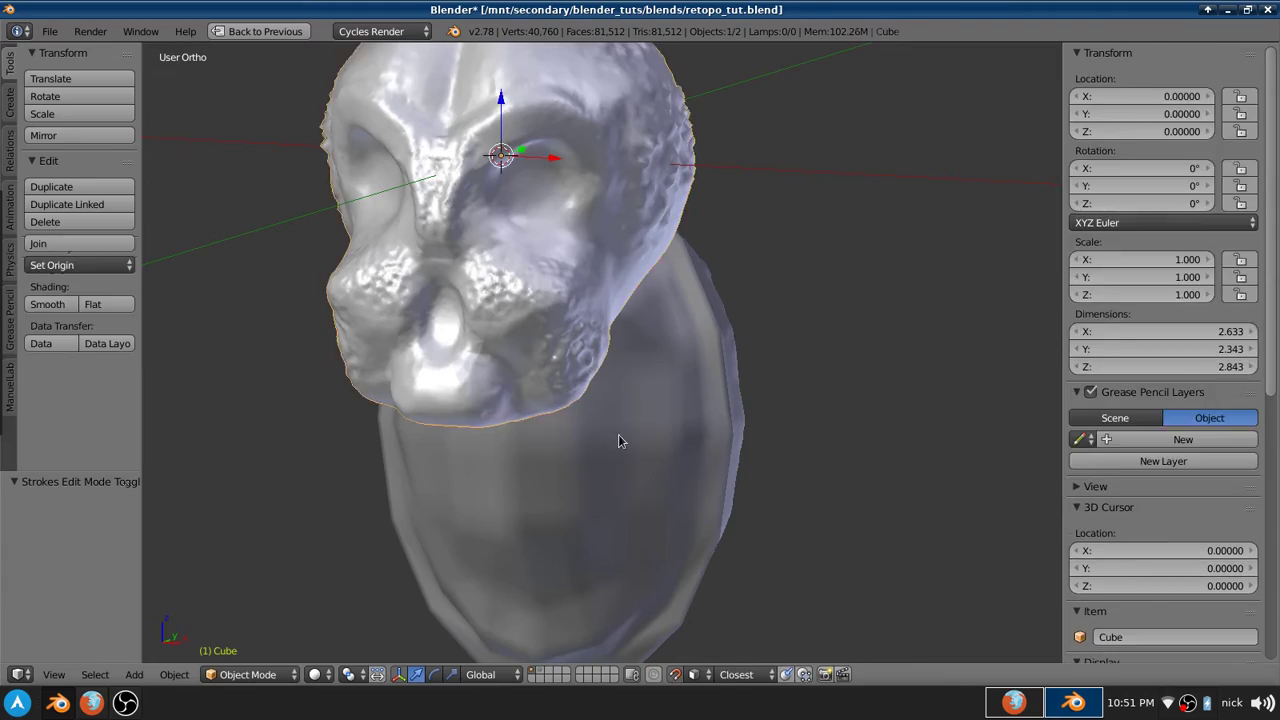
{"action": "key", "text": "Tab"}
{"action": "middle_click_drag", "start_coordinate": [618, 434], "coordinate": [668, 357]}
{"action": "scroll", "coordinate": [598, 381], "scroll_direction": "up", "scroll_amount": 3}
{"action": "scroll", "coordinate": [668, 357], "scroll_direction": "up", "scroll_amount": 5}
{"action": "scroll", "coordinate": [683, 469], "scroll_direction": "down", "scroll_amount": 5}
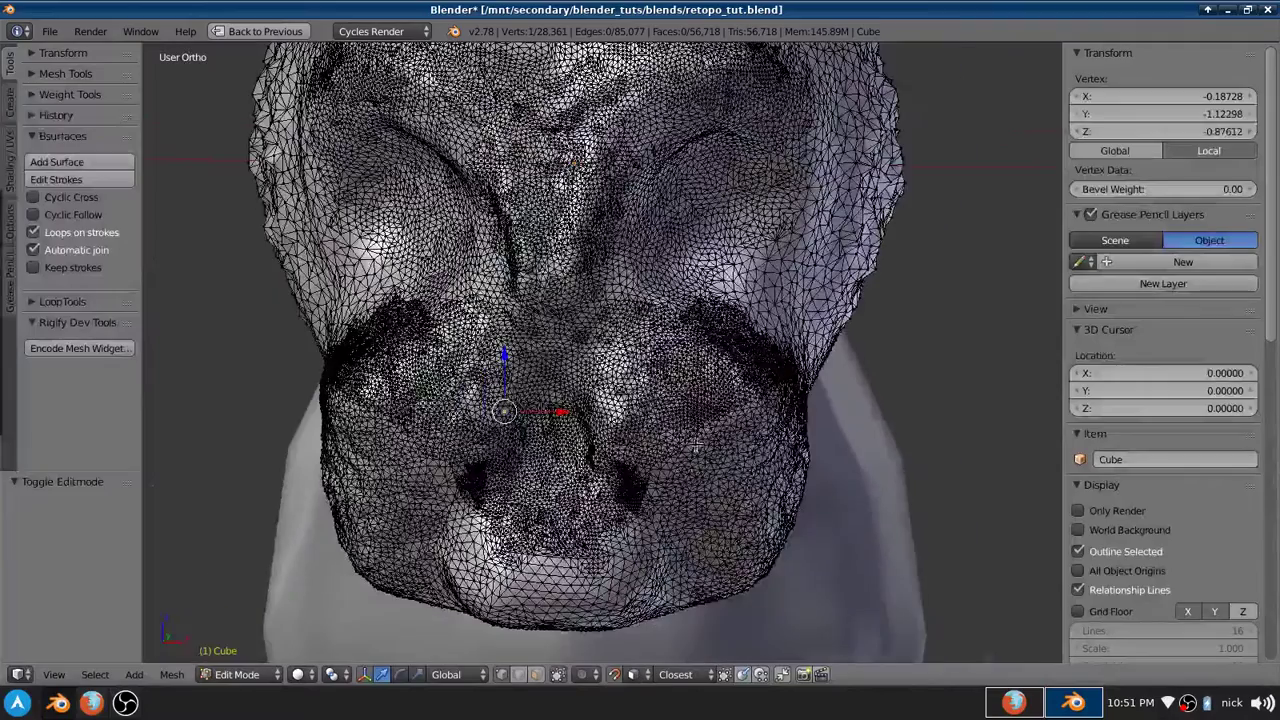
{"action": "middle_click_drag", "start_coordinate": [746, 372], "coordinate": [712, 378]}
{"action": "middle_click_drag", "start_coordinate": [845, 441], "coordinate": [735, 444]}
{"action": "scroll", "coordinate": [797, 441], "scroll_direction": "up", "scroll_amount": 2}
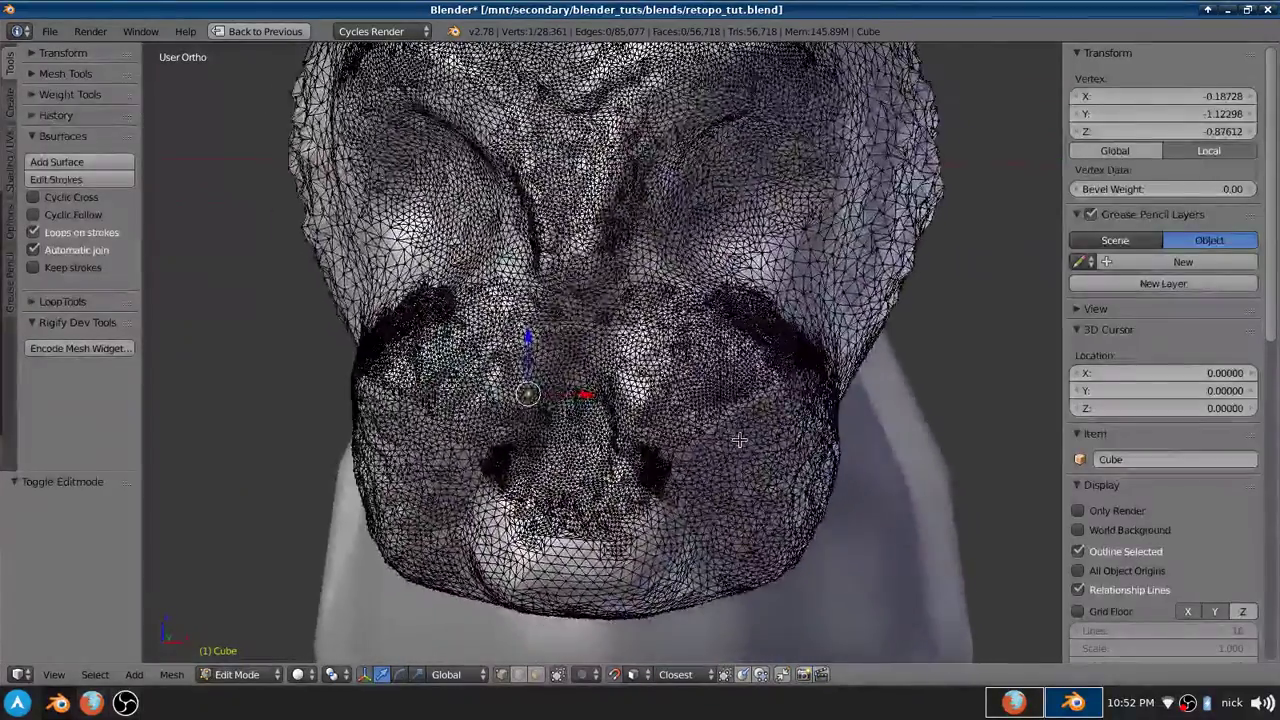
{"action": "scroll", "coordinate": [730, 442], "scroll_direction": "down", "scroll_amount": 2}
{"action": "scroll", "coordinate": [727, 440], "scroll_direction": "down", "scroll_amount": 1}
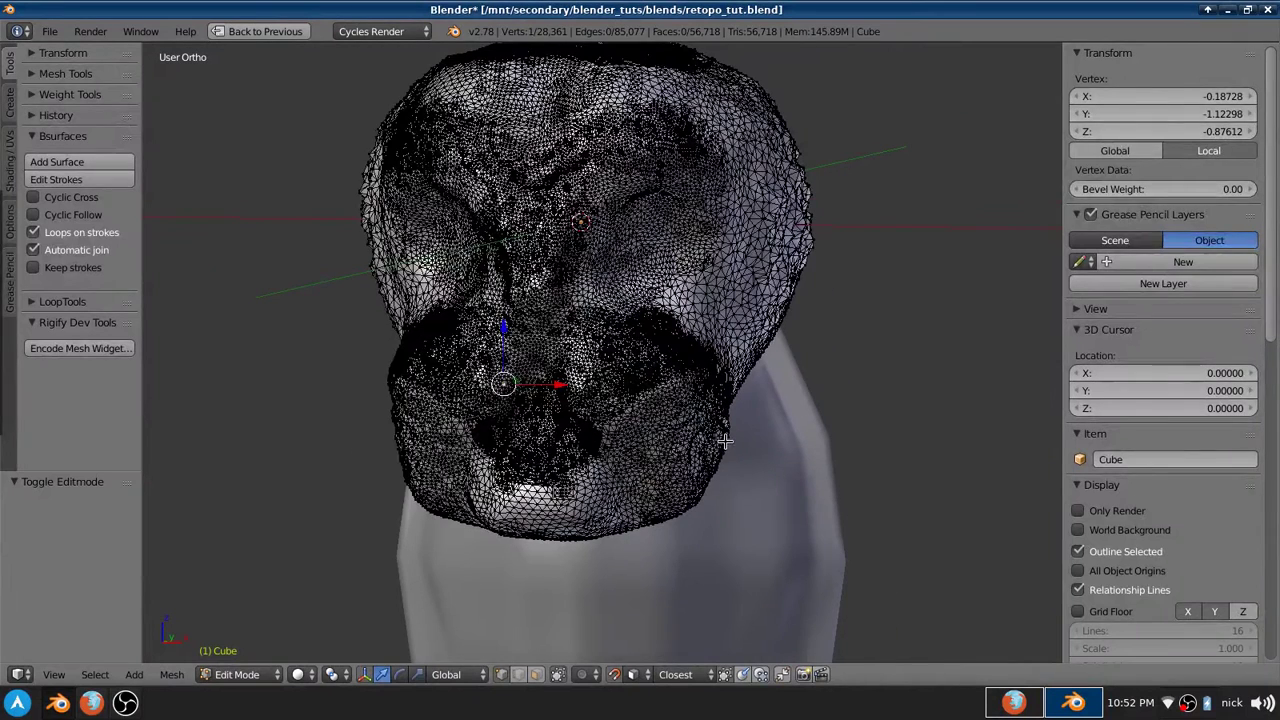
{"action": "key", "text": "Tab"}
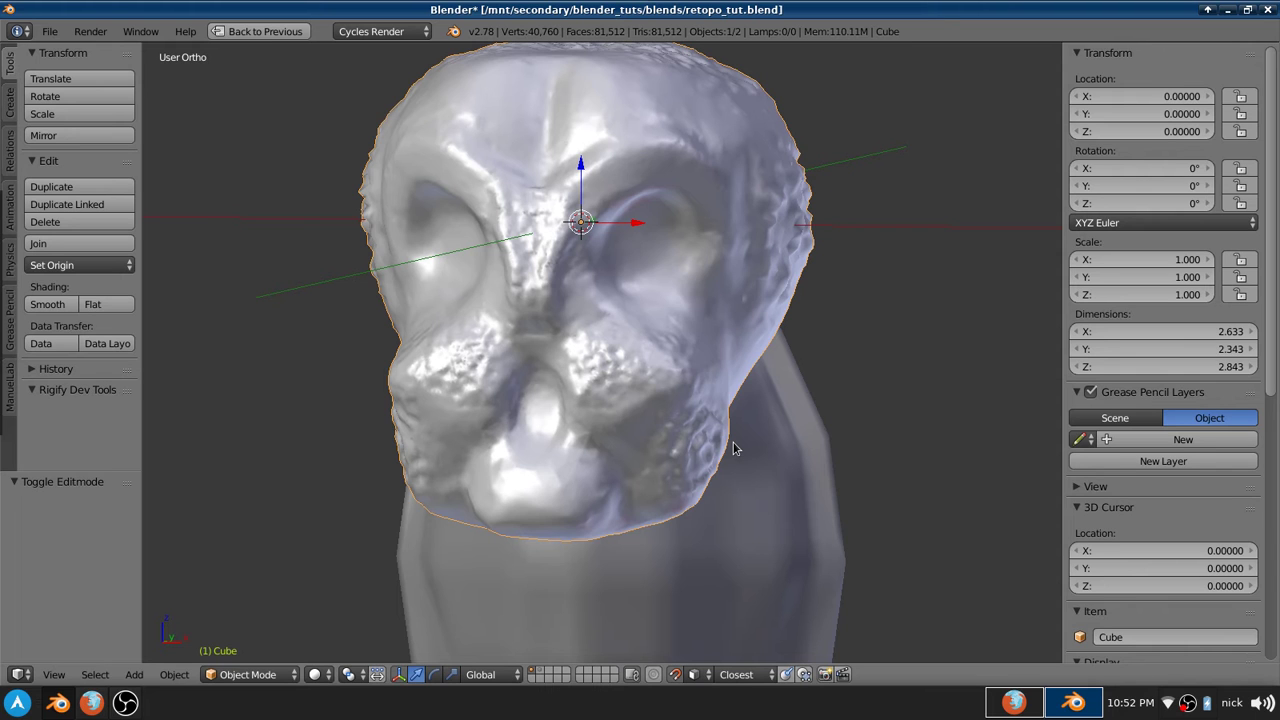
Deselect everything and add a new plane mesh at the origin
{"action": "middle_click_drag", "start_coordinate": [733, 448], "coordinate": [790, 456]}
{"action": "scroll", "coordinate": [668, 396], "scroll_direction": "up", "scroll_amount": 3}
{"action": "scroll", "coordinate": [600, 385], "scroll_direction": "up", "scroll_amount": 2}
{"action": "scroll", "coordinate": [605, 362], "scroll_direction": "down", "scroll_amount": 2}
{"action": "scroll", "coordinate": [790, 457], "scroll_direction": "down", "scroll_amount": 5}
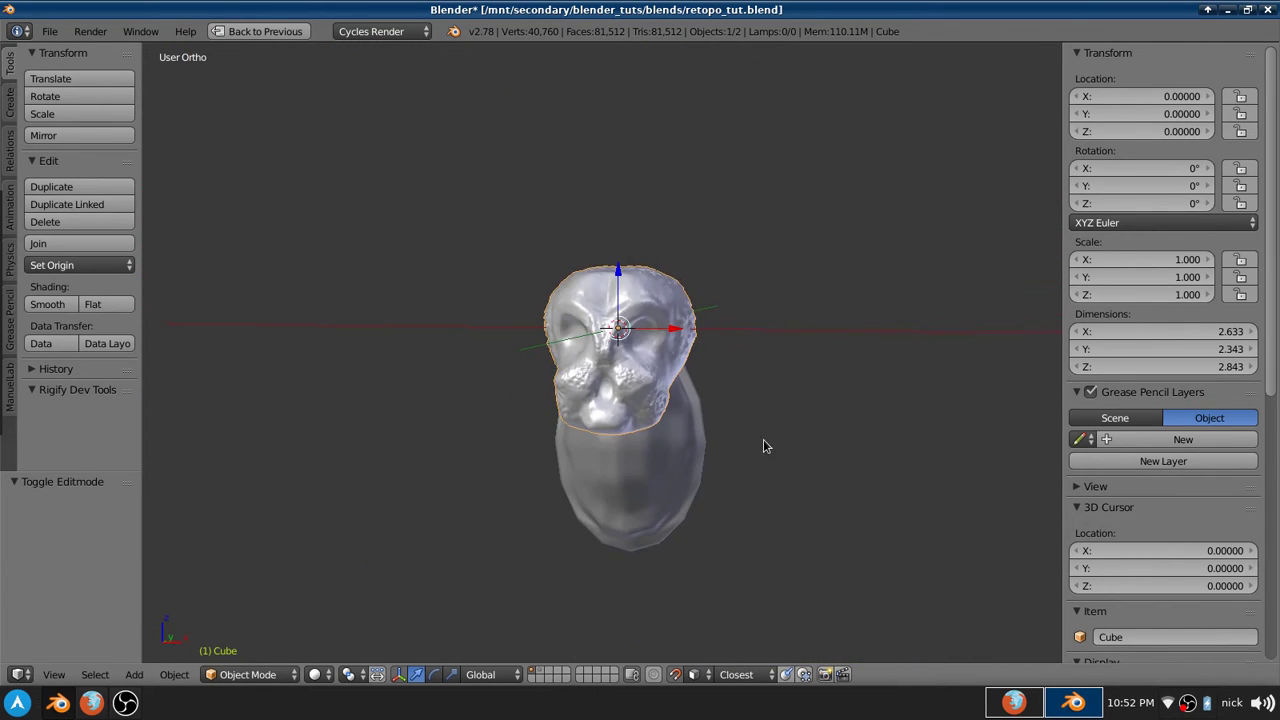
{"action": "key", "text": "a"}
{"action": "key", "text": "shift+a"}
{"action": "mouse_move", "coordinate": [567, 295]}
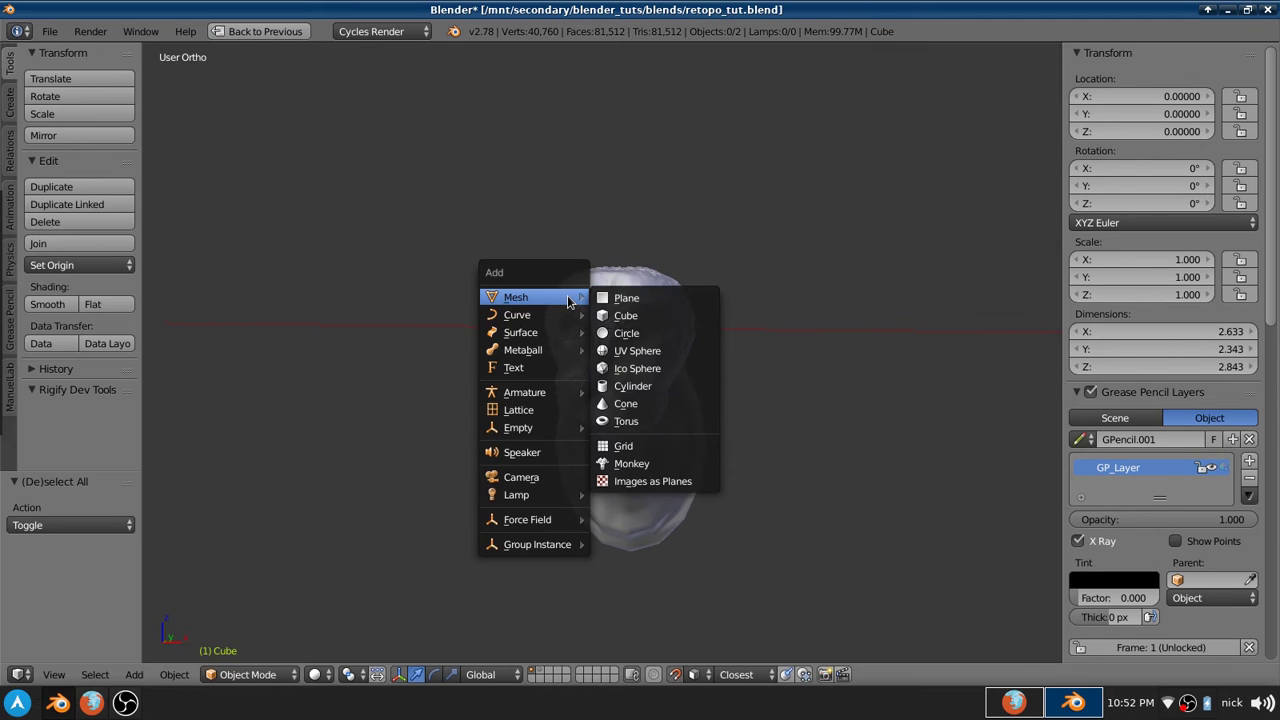
{"action": "left_click", "coordinate": [621, 300]}
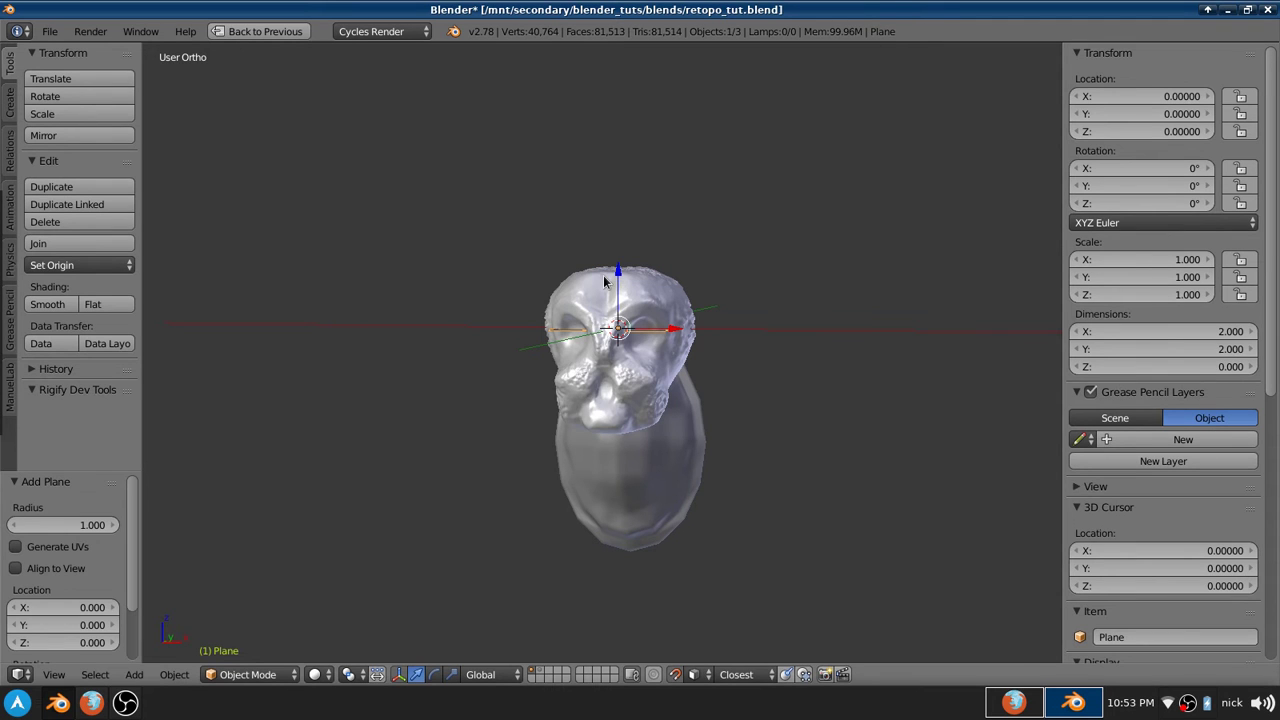
In Edit Mode, raise the plane 3.422 units along Z and switch to front view
{"action": "key", "text": "Tab"}
{"action": "key", "text": "g"}
{"action": "key", "text": "z"}
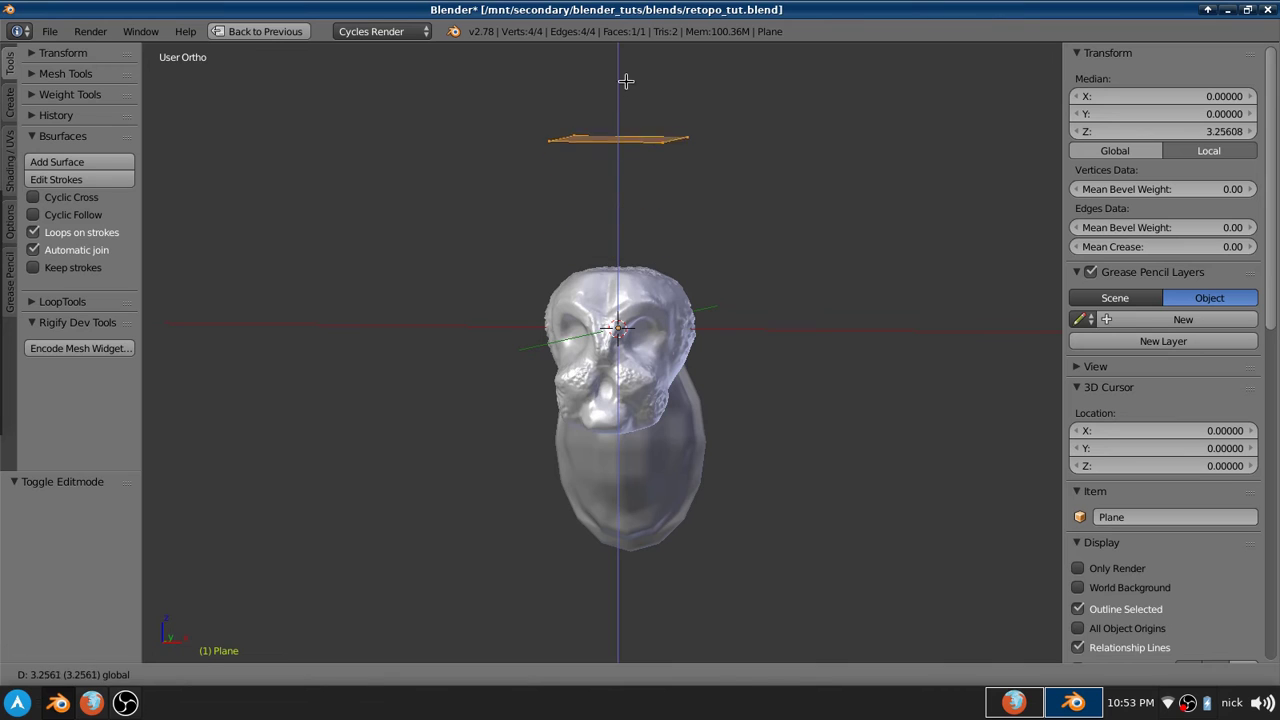
{"action": "left_click", "coordinate": [674, 279]}
{"action": "key", "text": "KP_1"}
Recentre the front view on the head and collapse the transform values panel
{"action": "scroll", "coordinate": [683, 303], "scroll_direction": "up", "scroll_amount": 4}
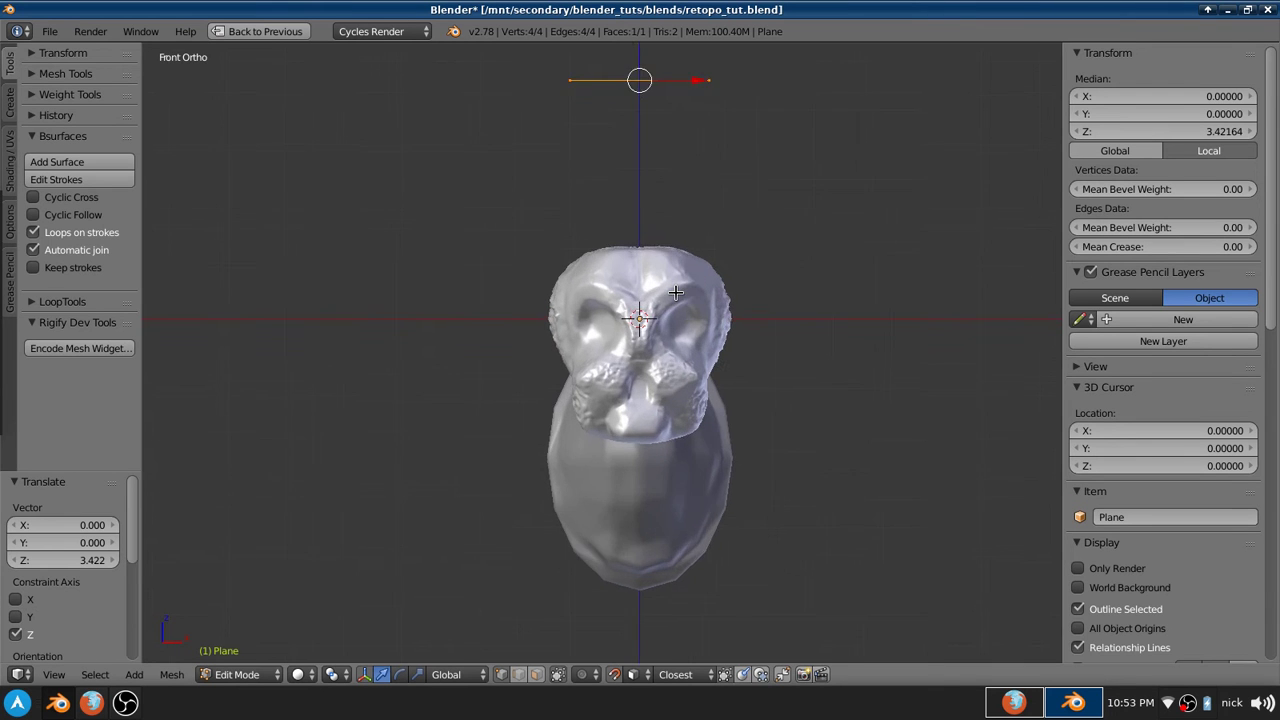
{"action": "middle_click_drag", "start_coordinate": [683, 303], "coordinate": [551, 300], "text": "shift"}
{"action": "scroll", "coordinate": [530, 285], "scroll_direction": "down", "scroll_amount": 1}
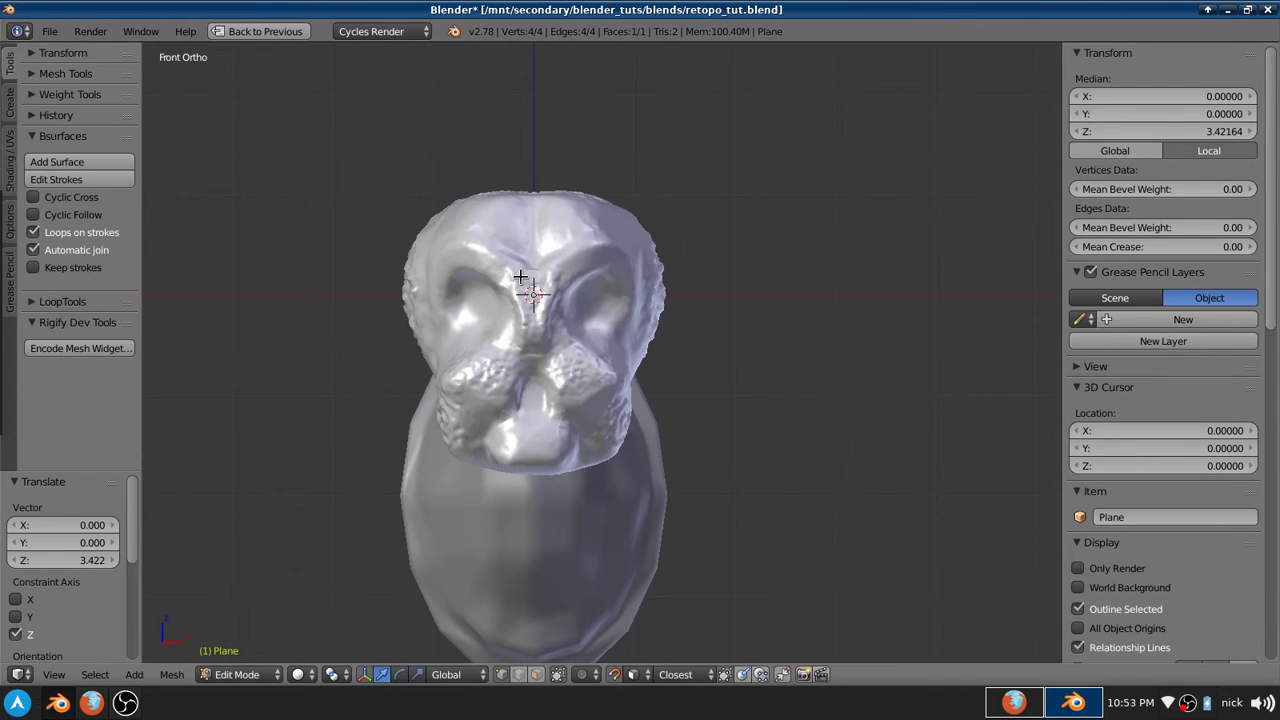
{"action": "scroll", "coordinate": [521, 277], "scroll_direction": "up", "scroll_amount": 4}
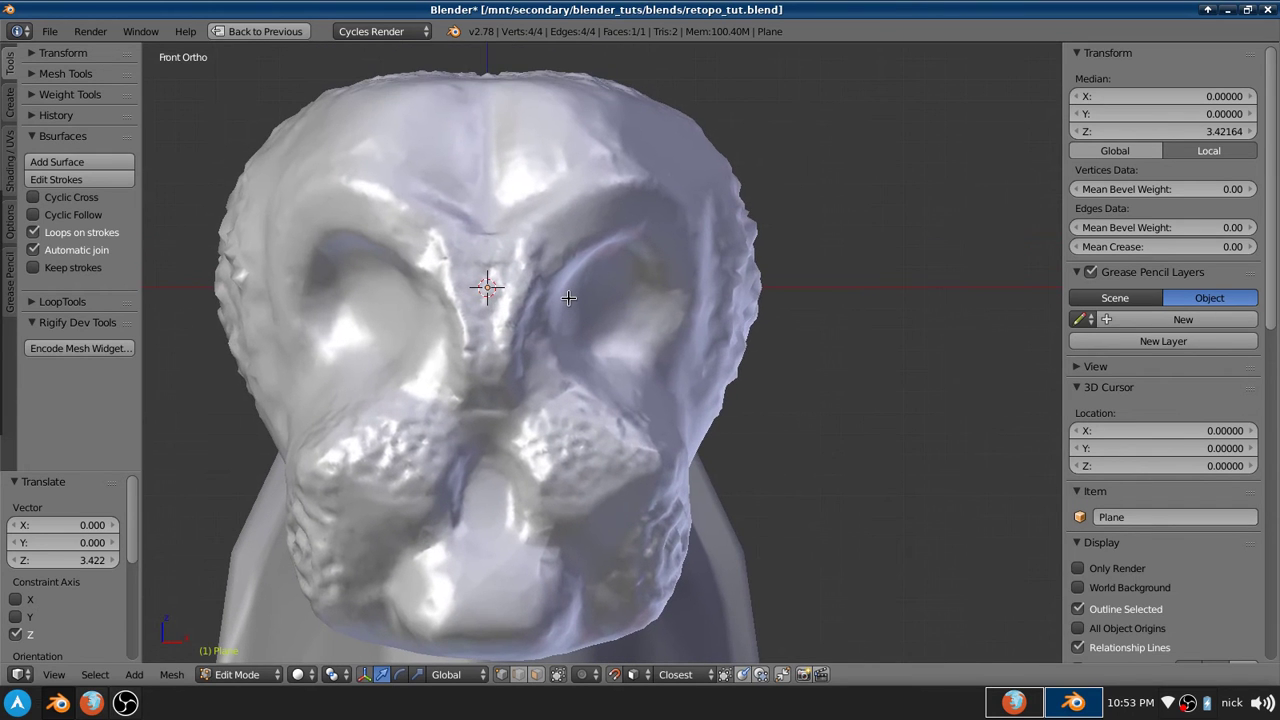
{"action": "left_click", "coordinate": [1140, 53]}
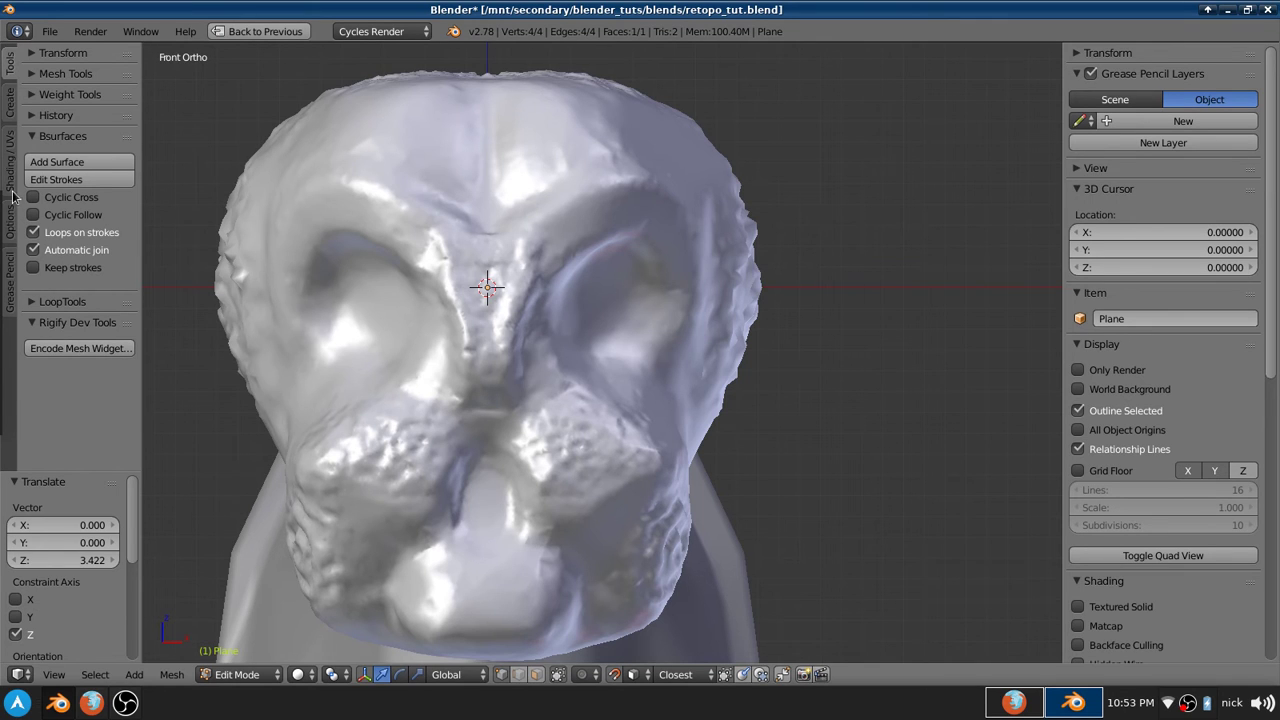
Show the Grease Pencil drawing options and orbit to check the head from the side
{"action": "left_click", "coordinate": [13, 300]}
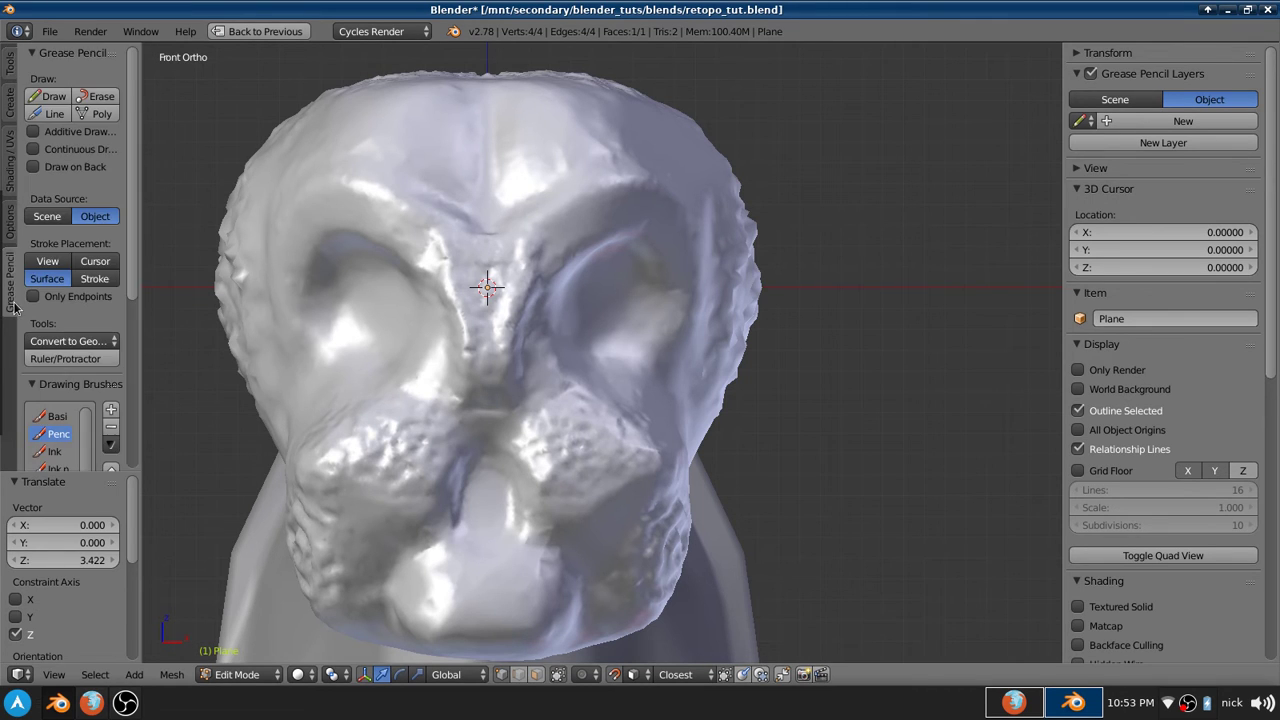
{"action": "scroll", "coordinate": [146, 309], "scroll_direction": "up", "scroll_amount": 3}
{"action": "scroll", "coordinate": [146, 309], "scroll_direction": "down", "scroll_amount": 3}
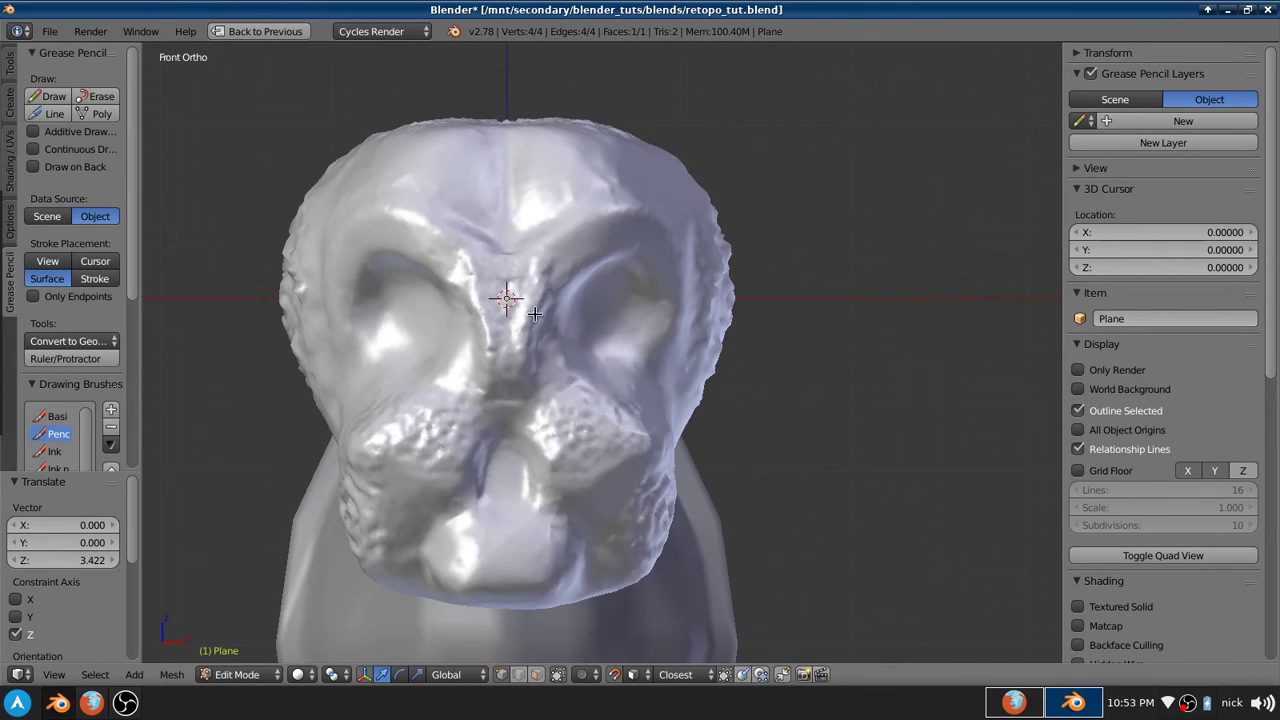
{"action": "middle_click_drag", "start_coordinate": [146, 309], "coordinate": [201, 297]}
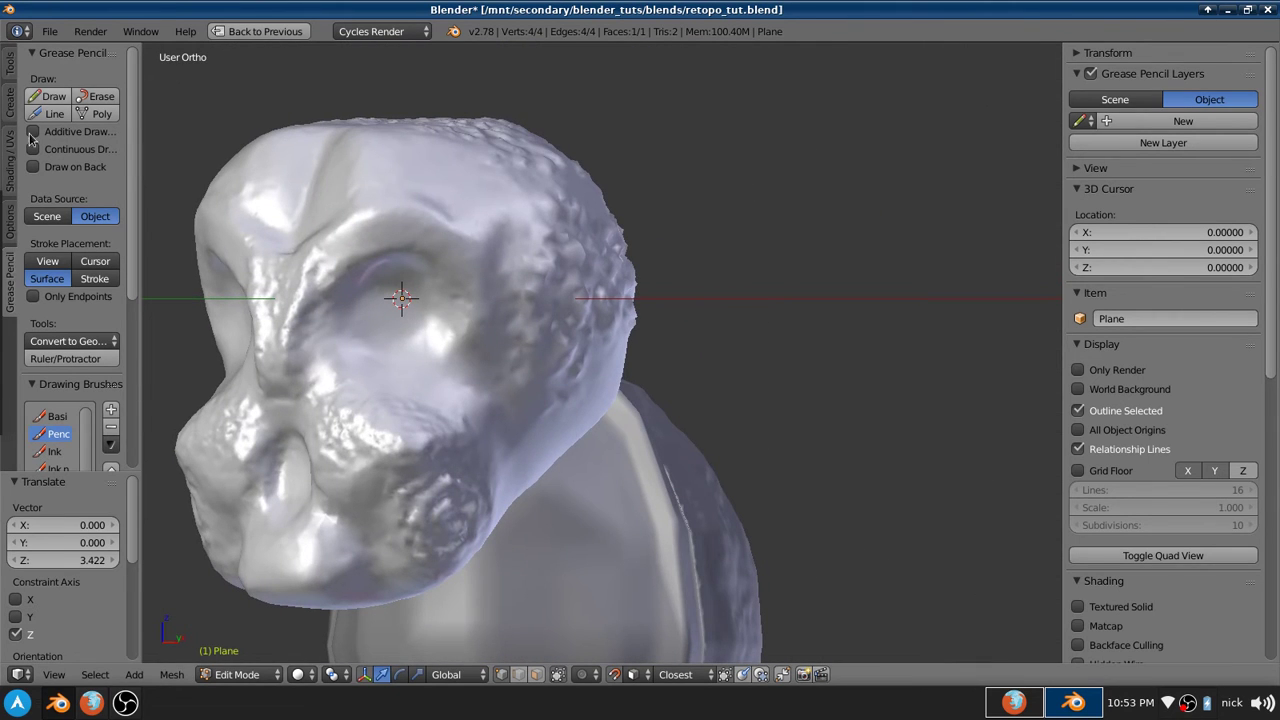
{"action": "scroll", "coordinate": [531, 240], "scroll_direction": "down", "scroll_amount": 5}
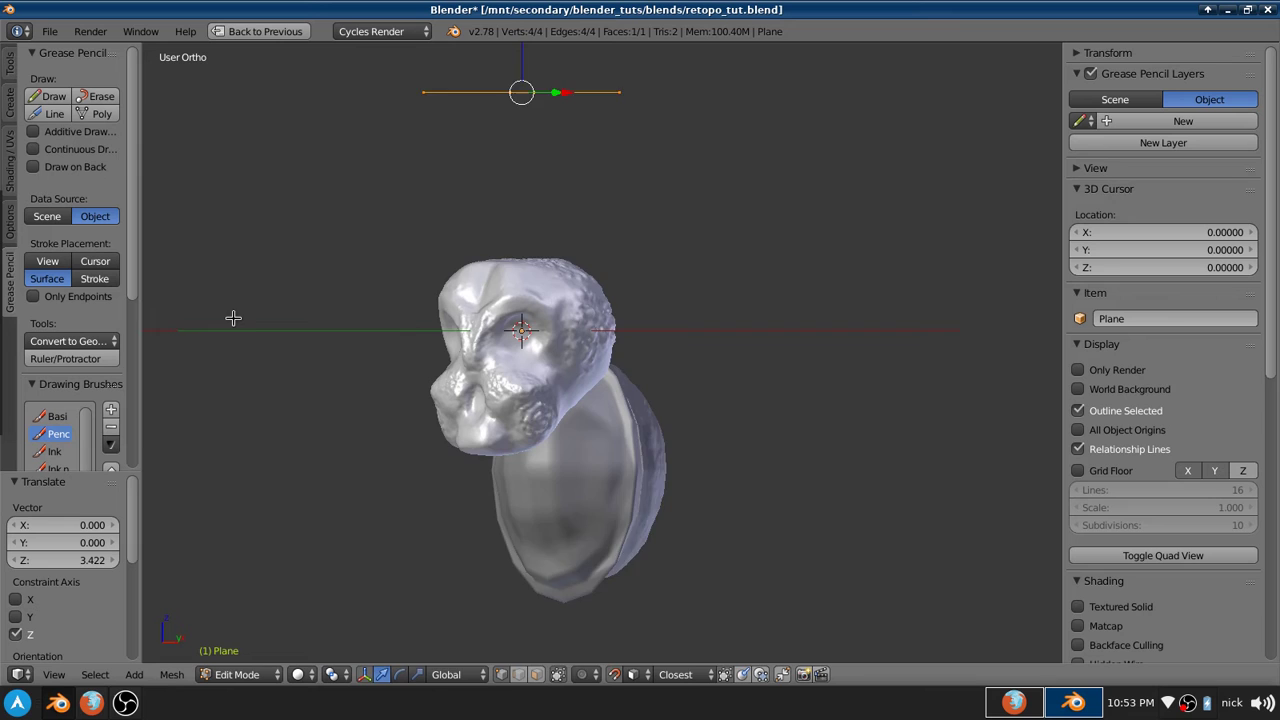
{"action": "scroll", "coordinate": [234, 317], "scroll_direction": "up", "scroll_amount": 5}
{"action": "middle_click_drag", "start_coordinate": [440, 360], "coordinate": [363, 346]}
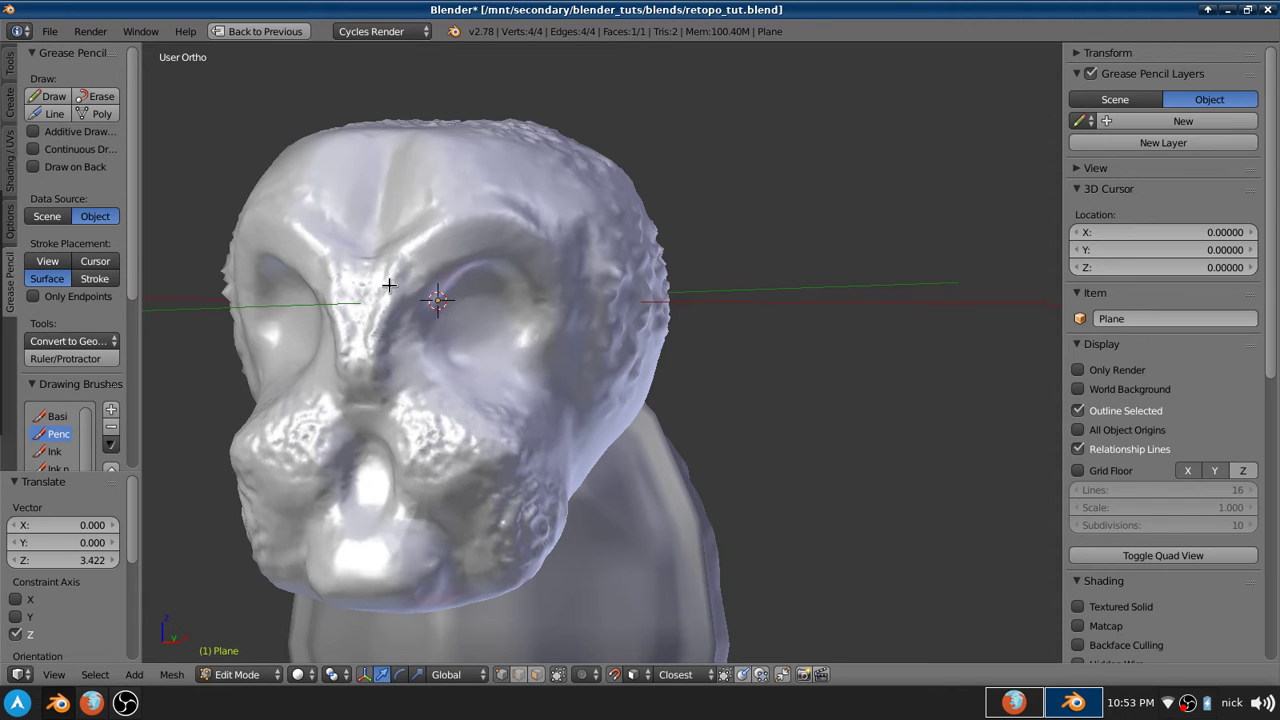
Return the toolshelf to the Bsurfaces retopology tools and re-expand their options
{"action": "left_click", "coordinate": [10, 70]}
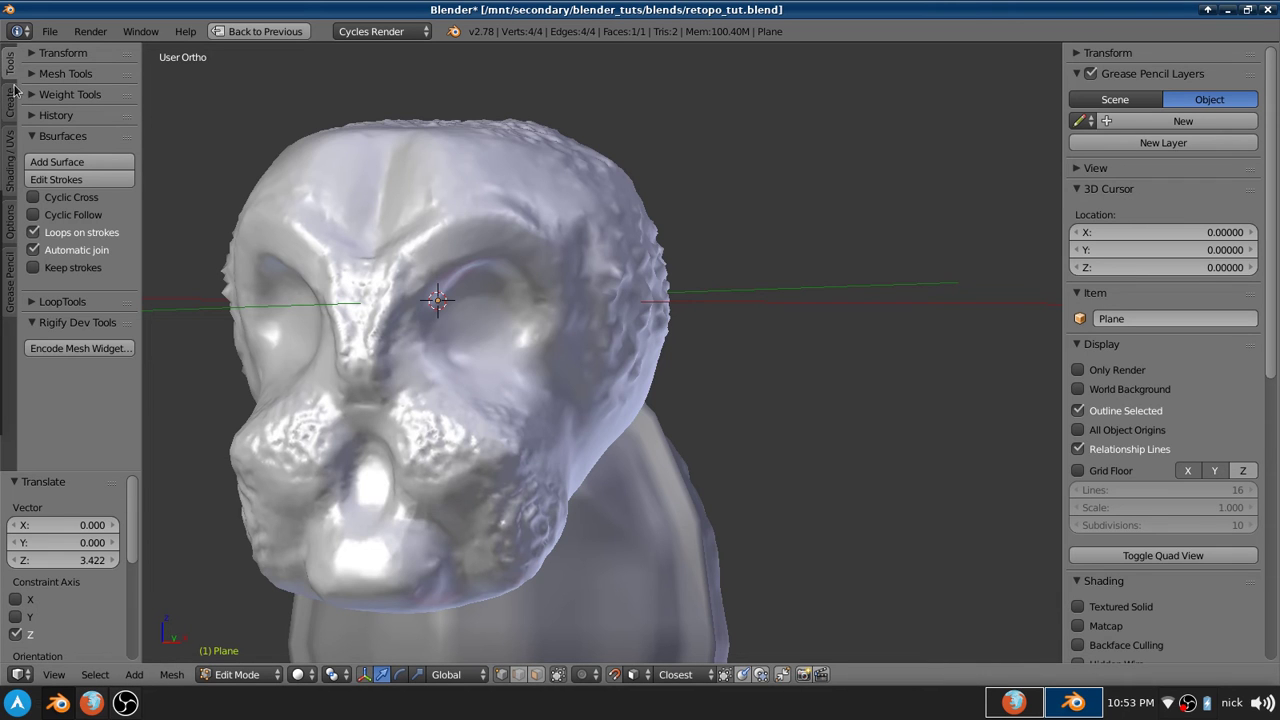
{"action": "left_click", "coordinate": [77, 139]}
{"action": "left_click", "coordinate": [78, 140]}
Search add-ons for 'bsurfa', verify Bsurfaces GPL Edition 1.5 is enabled, then close preferences
{"action": "left_click", "coordinate": [51, 33]}
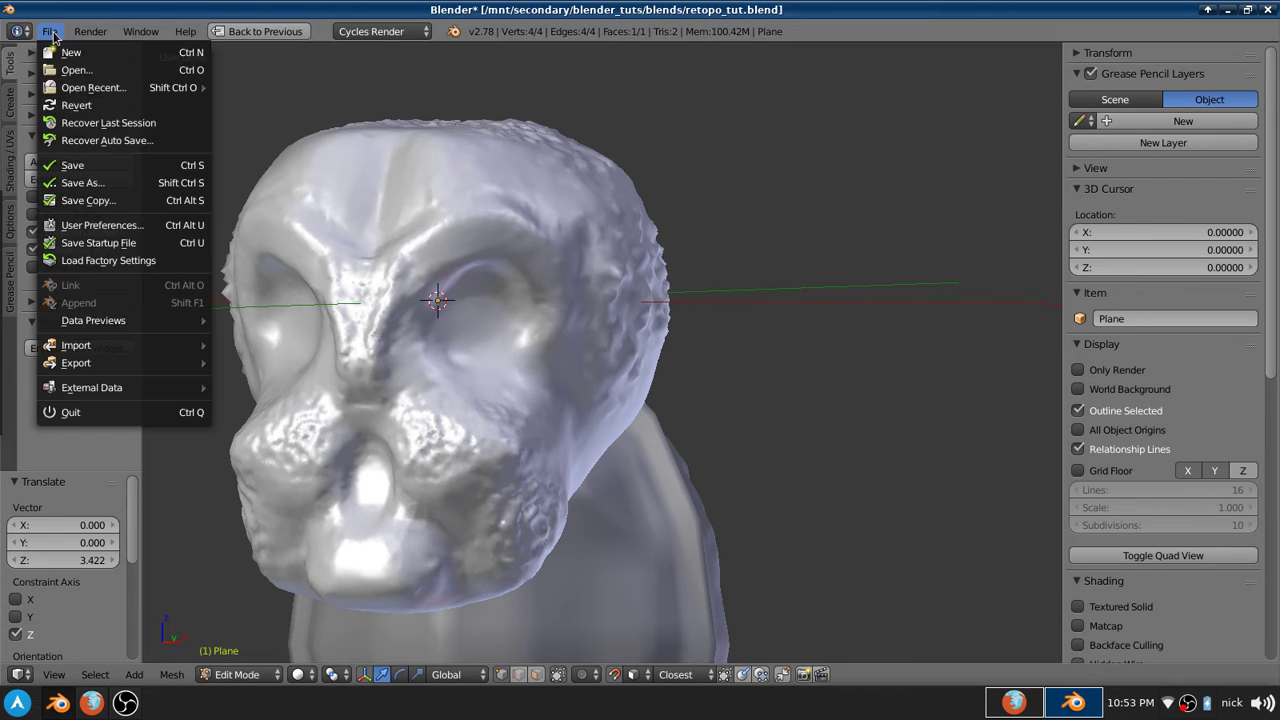
{"action": "left_click", "coordinate": [118, 224]}
{"action": "left_click", "coordinate": [342, 45]}
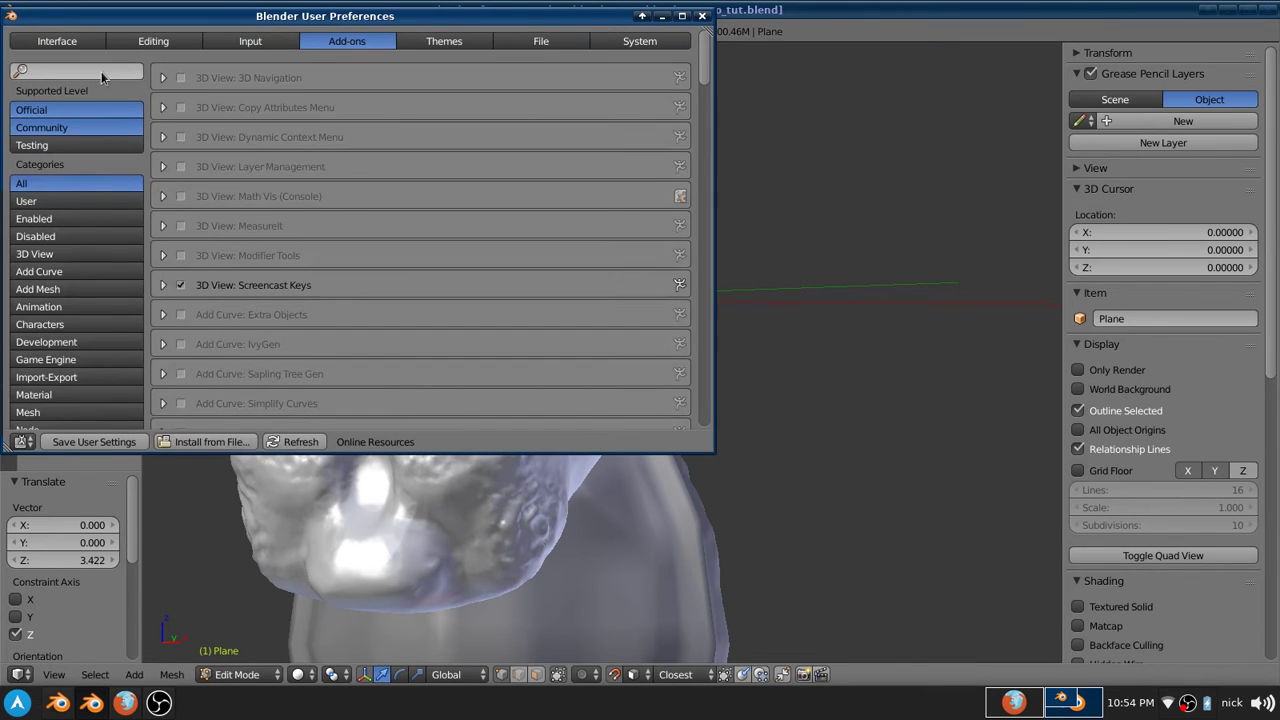
{"action": "left_click", "coordinate": [96, 74]}
{"action": "type", "text": "bsurfax"}
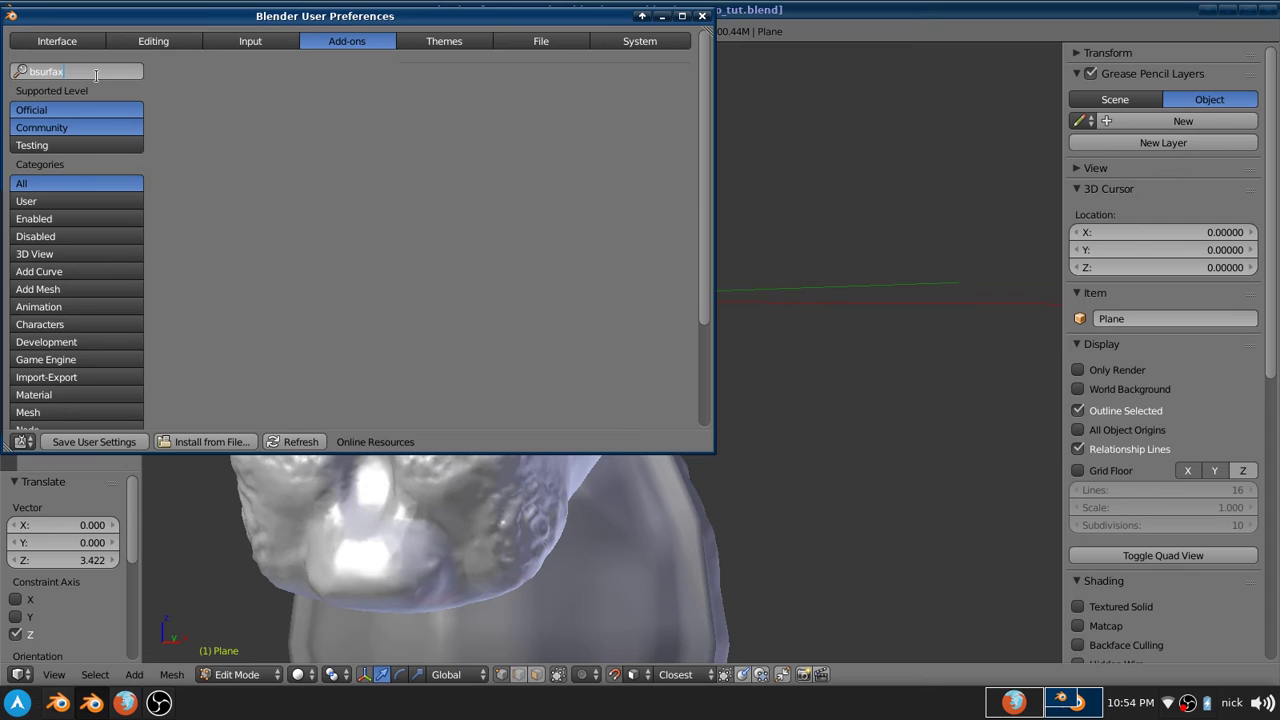
{"action": "key", "text": "BackSpace"}
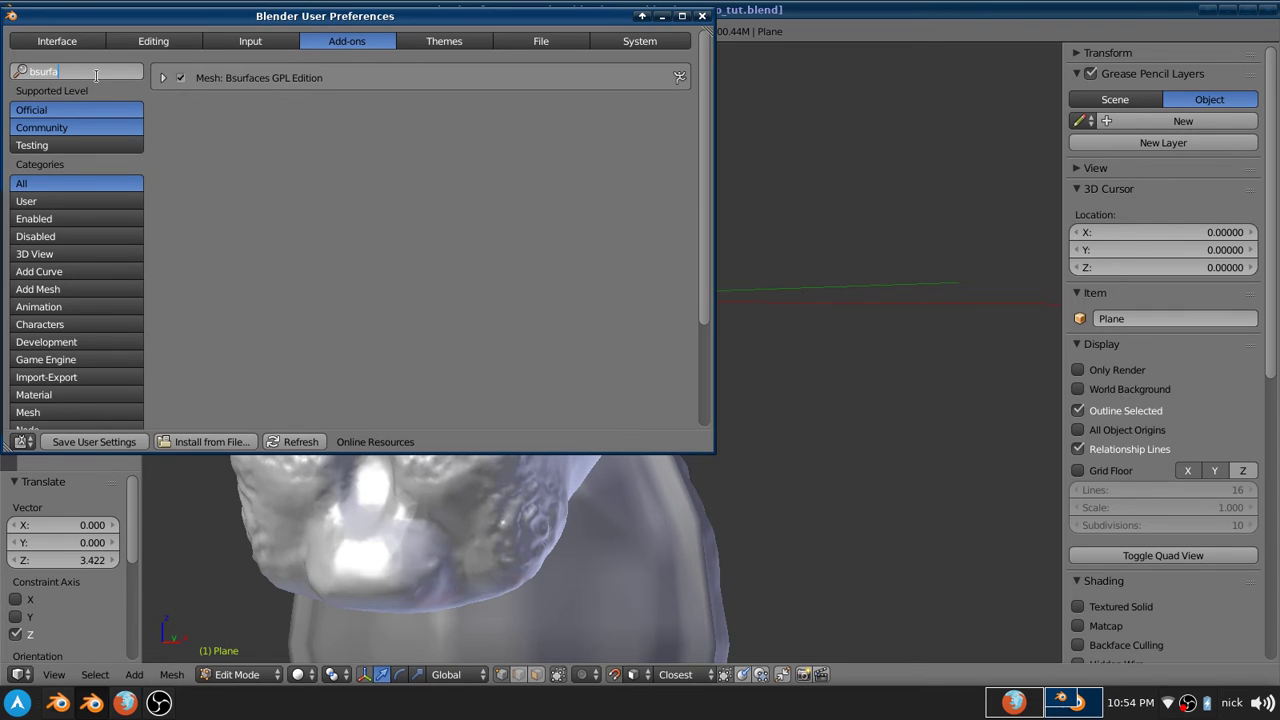
{"action": "key", "text": "Return"}
{"action": "left_click", "coordinate": [162, 78]}
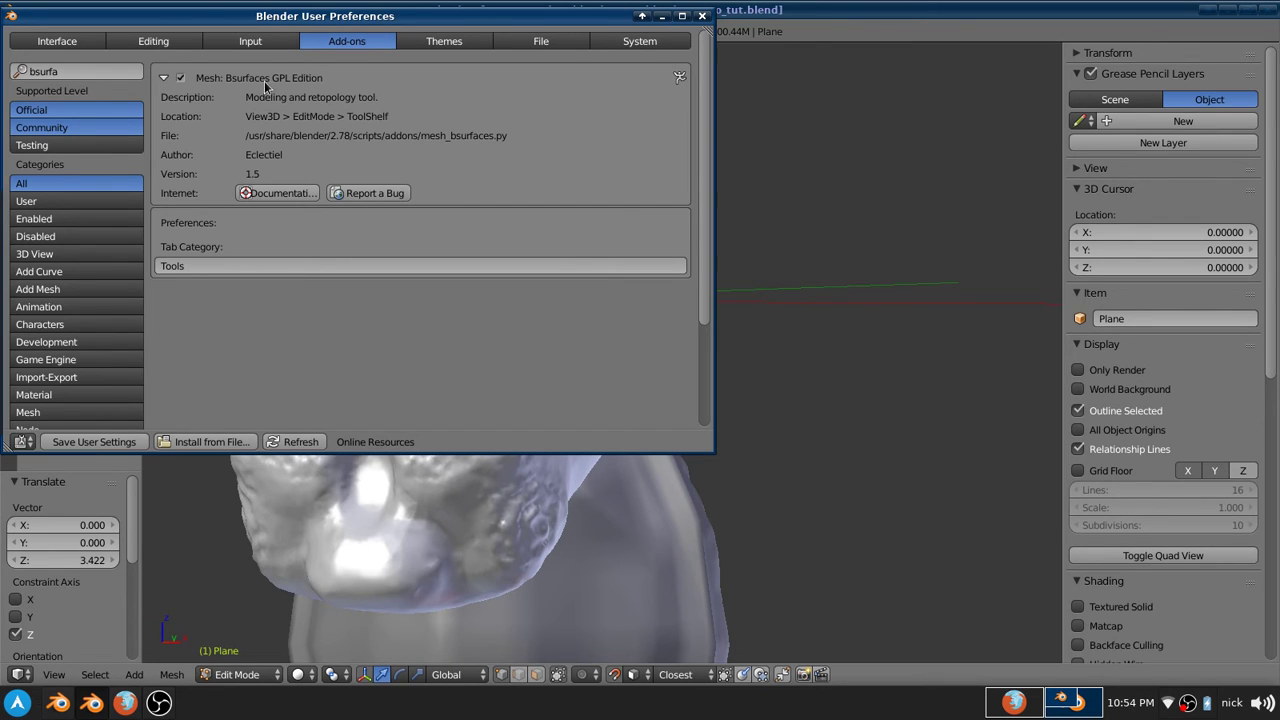
{"action": "left_click", "coordinate": [702, 17]}
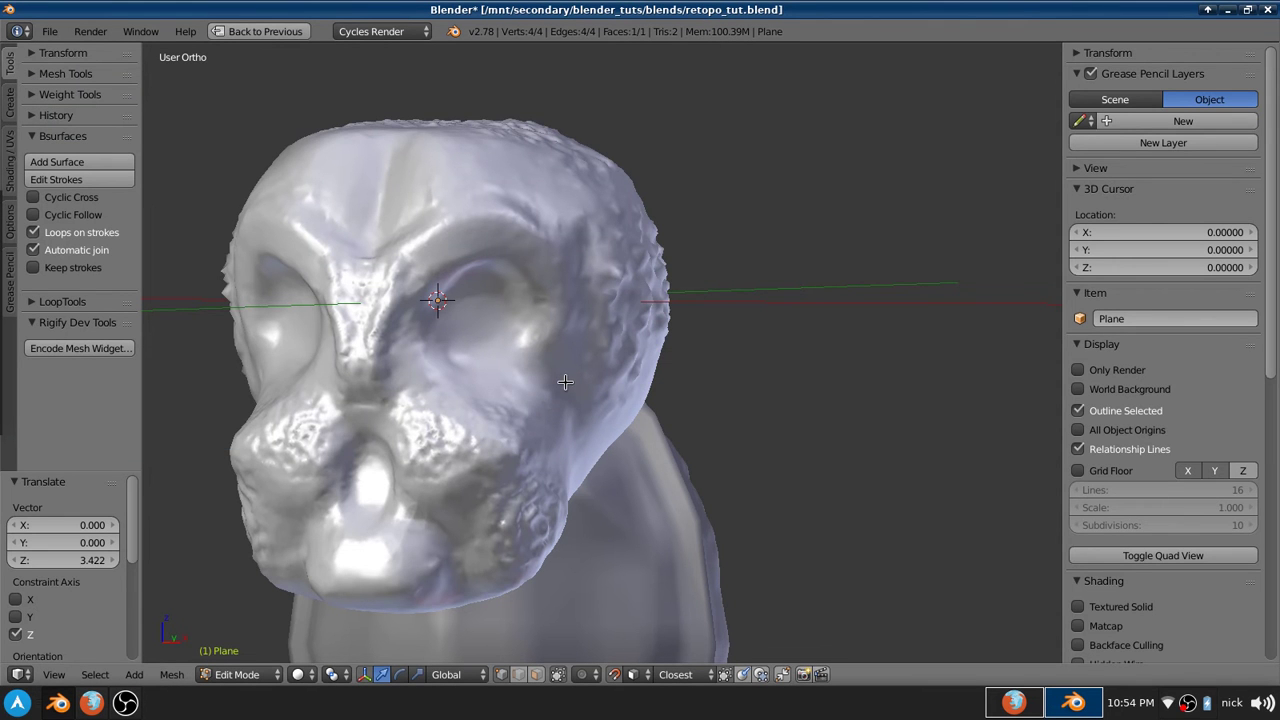
Frame the eye socket in front view and draw two grease pencil arcs along the brow
{"action": "key", "text": "KP_1"}
{"action": "scroll", "coordinate": [508, 329], "scroll_direction": "up", "scroll_amount": 3}
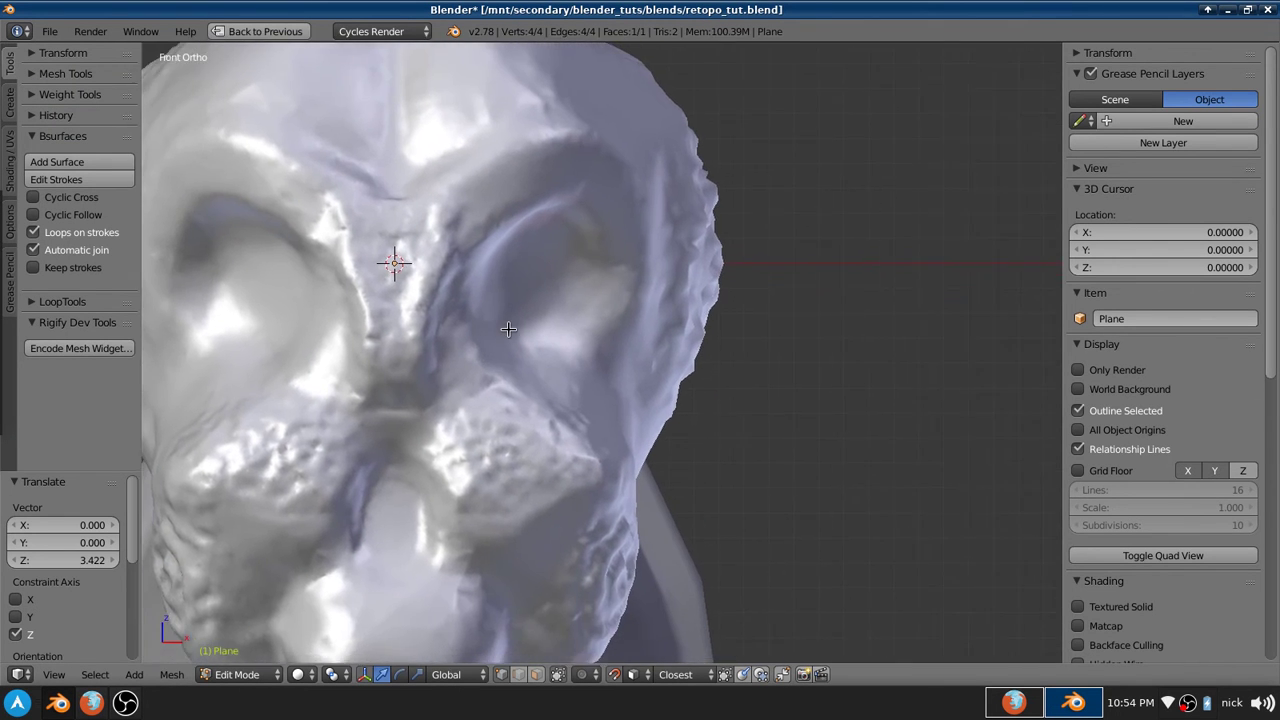
{"action": "scroll", "coordinate": [510, 320], "scroll_direction": "up", "scroll_amount": 3}
{"action": "middle_click_drag", "start_coordinate": [511, 317], "coordinate": [537, 389], "text": "shift"}
{"action": "scroll", "coordinate": [534, 386], "scroll_direction": "down", "scroll_amount": 1}
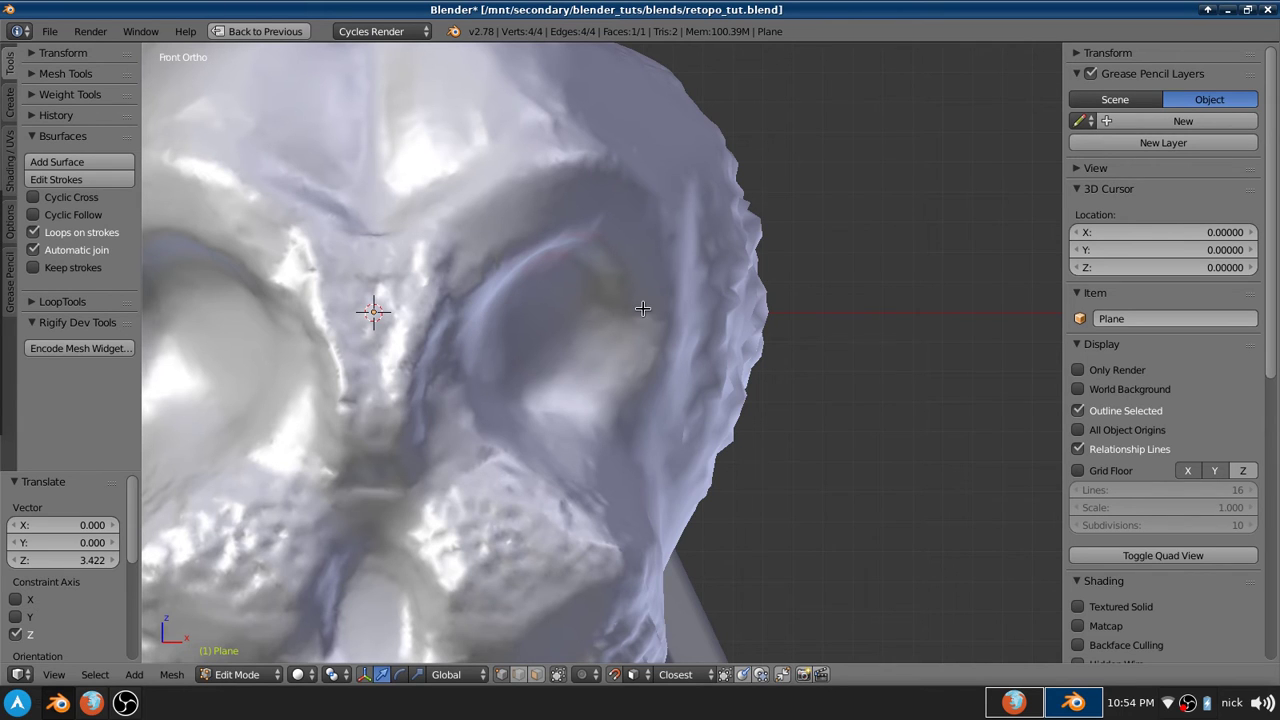
{"action": "mouse_move", "coordinate": [445, 363]}
{"action": "left_mouse_down"}
{"action": "mouse_move", "coordinate": [481, 272]}
{"action": "mouse_move", "coordinate": [573, 247]}
{"action": "mouse_move", "coordinate": [624, 266]}
{"action": "mouse_move", "coordinate": [667, 341]}
{"action": "left_mouse_up"}
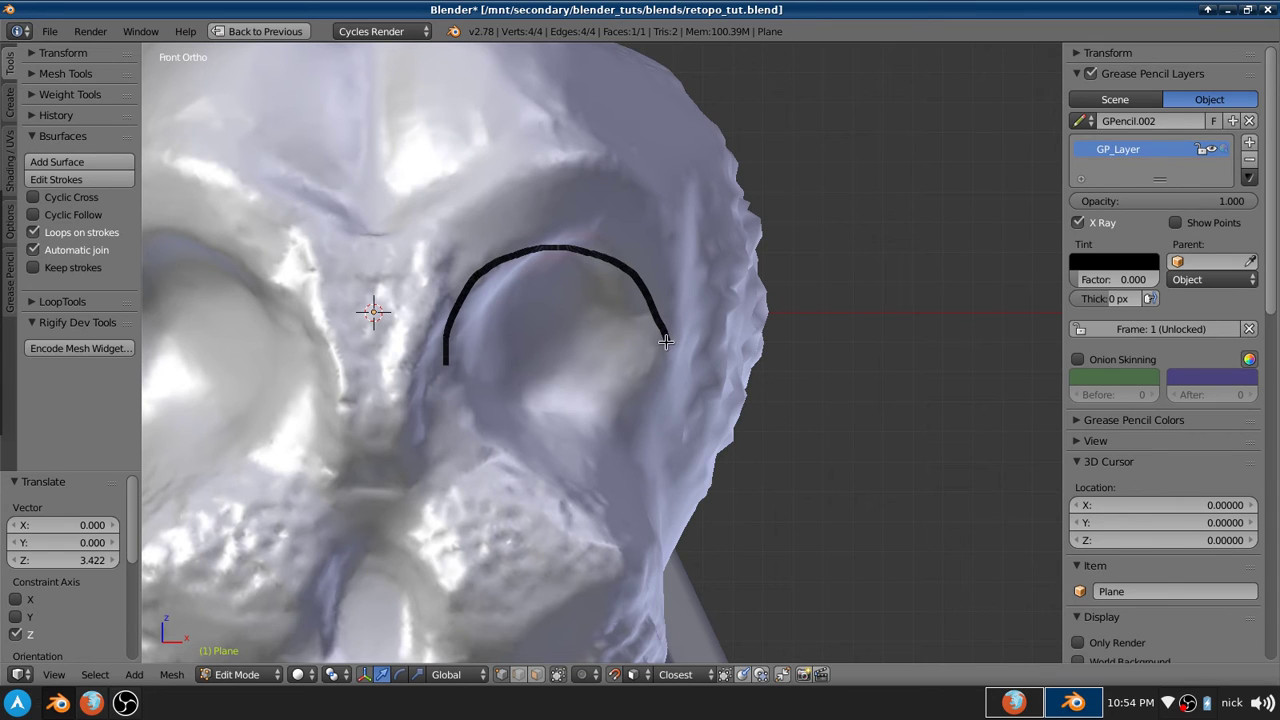
{"action": "mouse_move", "coordinate": [406, 357]}
{"action": "left_mouse_down"}
{"action": "mouse_move", "coordinate": [432, 273]}
{"action": "mouse_move", "coordinate": [461, 233]}
{"action": "mouse_move", "coordinate": [535, 216]}
{"action": "mouse_move", "coordinate": [608, 219]}
{"action": "mouse_move", "coordinate": [664, 240]}
{"action": "mouse_move", "coordinate": [709, 313]}
{"action": "left_mouse_up"}
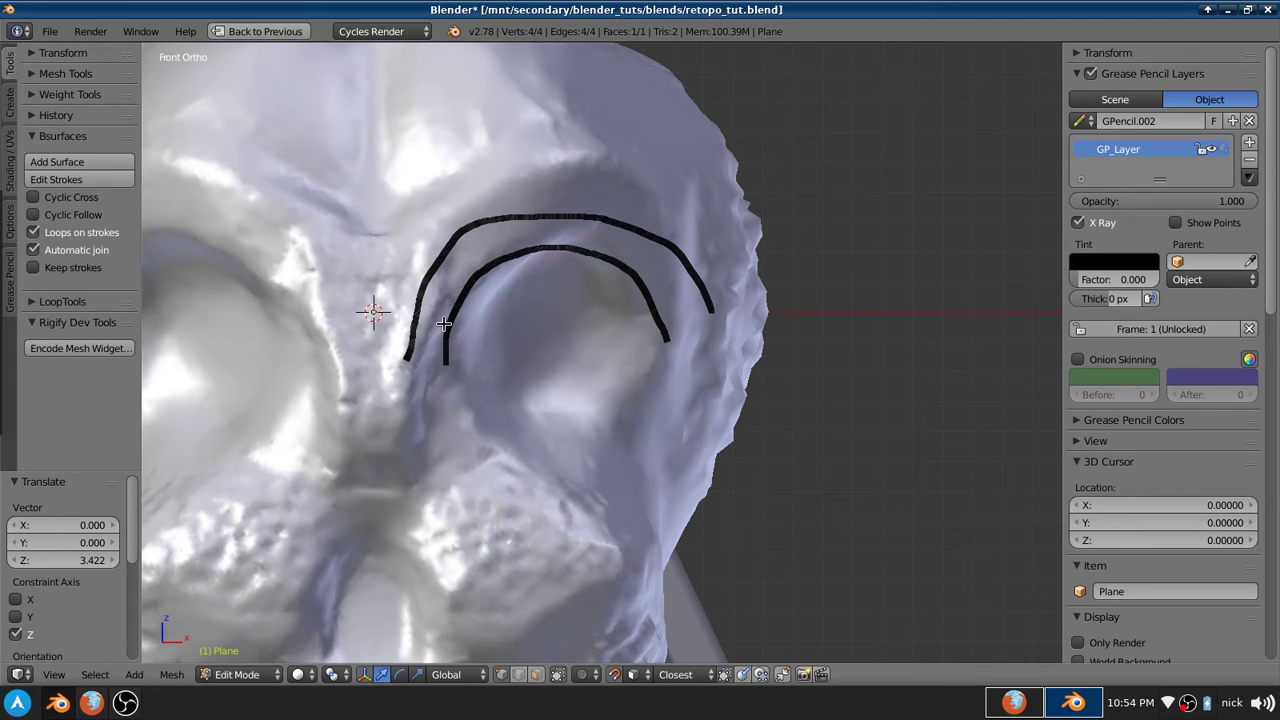
Draw five short strokes crossing the brow arcs, then orbit to check the grid
{"action": "left_click_drag", "start_coordinate": [480, 350], "coordinate": [386, 292]}
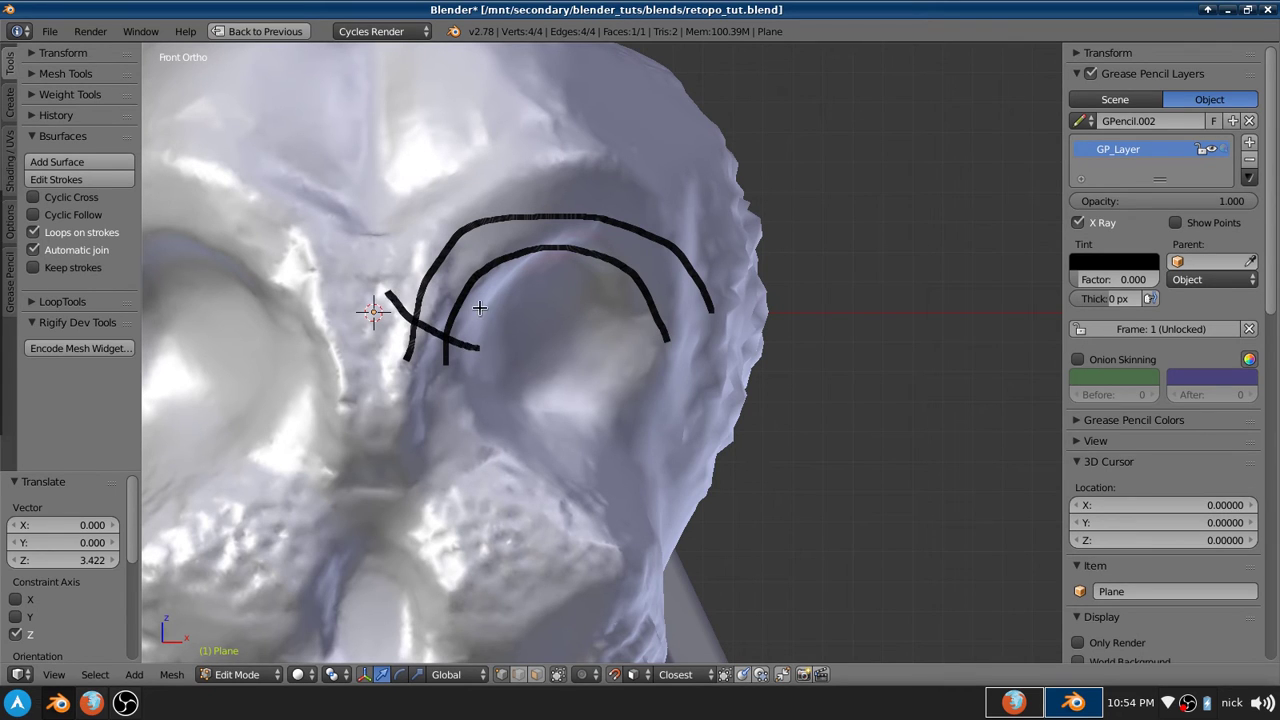
{"action": "left_click_drag", "start_coordinate": [494, 292], "coordinate": [452, 222]}
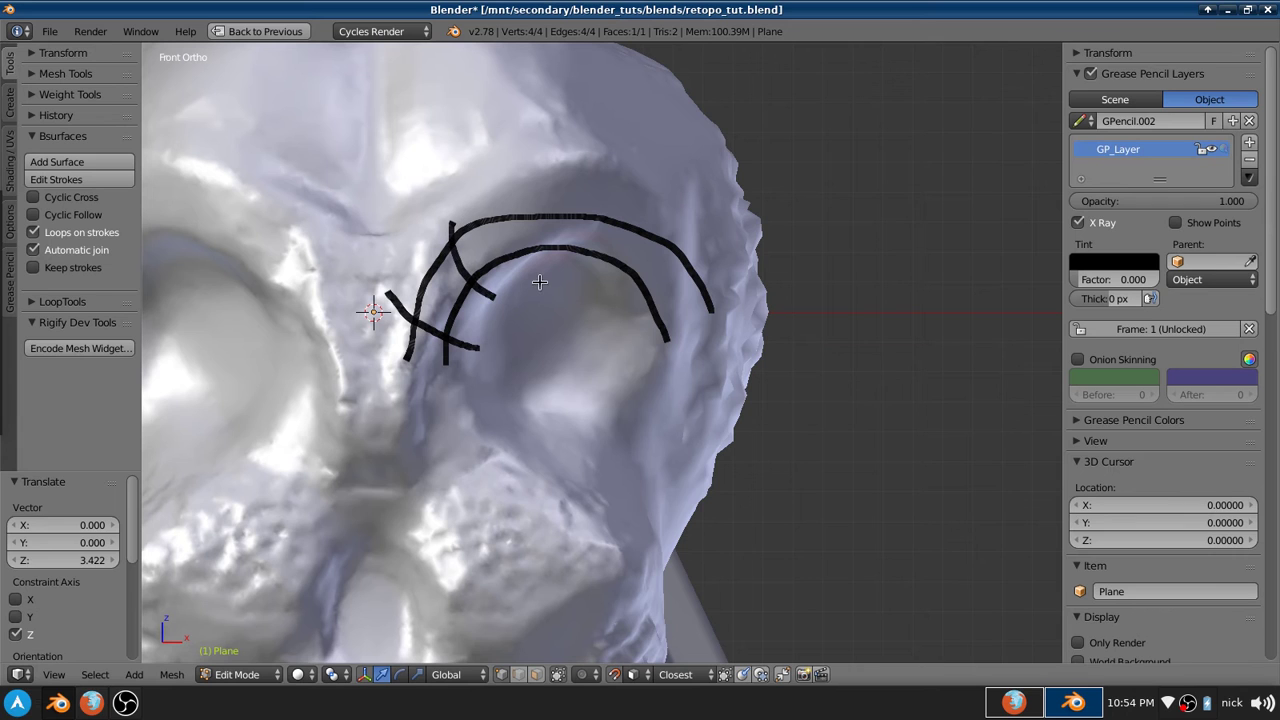
{"action": "left_click_drag", "start_coordinate": [540, 282], "coordinate": [535, 198]}
{"action": "left_click_drag", "start_coordinate": [590, 280], "coordinate": [650, 209]}
{"action": "left_click_drag", "start_coordinate": [636, 328], "coordinate": [726, 272]}
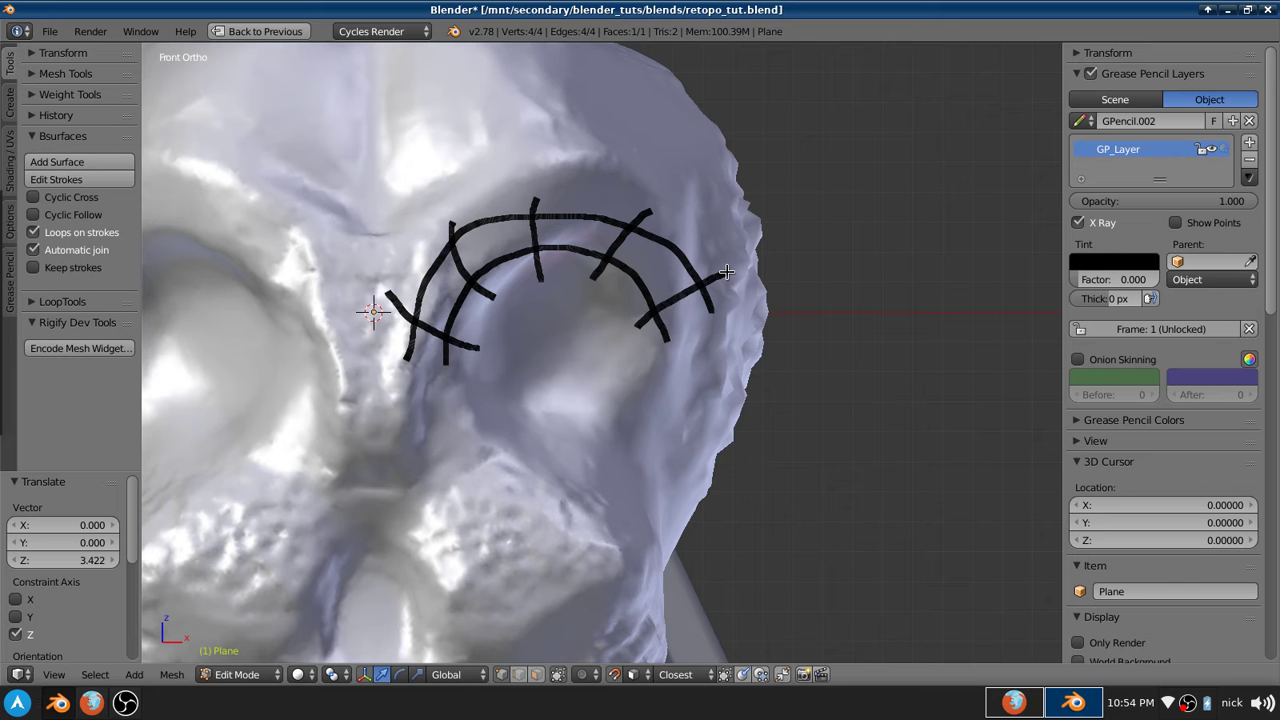
{"action": "middle_click_drag", "start_coordinate": [787, 363], "coordinate": [457, 323]}
{"action": "scroll", "coordinate": [742, 362], "scroll_direction": "down", "scroll_amount": 4}
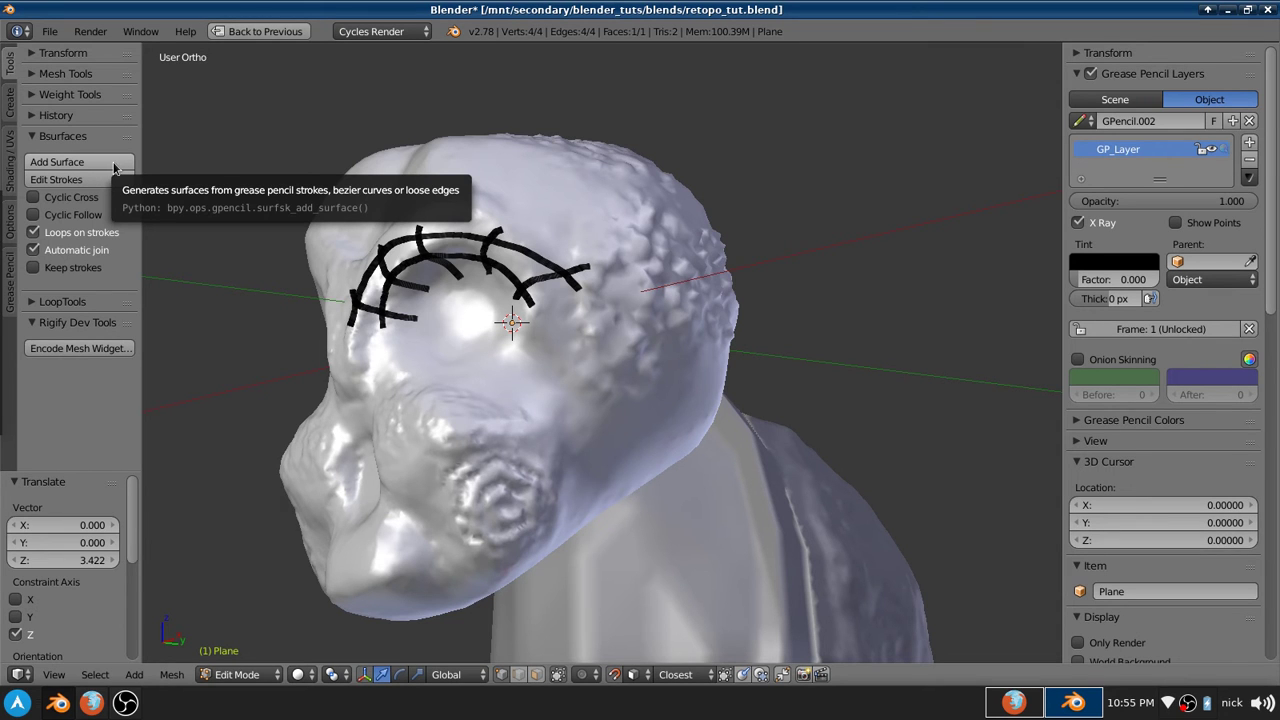
Generate a Bsurfaces patch from the brow strokes (14 vertices, 5 faces) and orbit to inspect it
{"action": "middle_click_drag", "start_coordinate": [403, 312], "coordinate": [529, 339]}
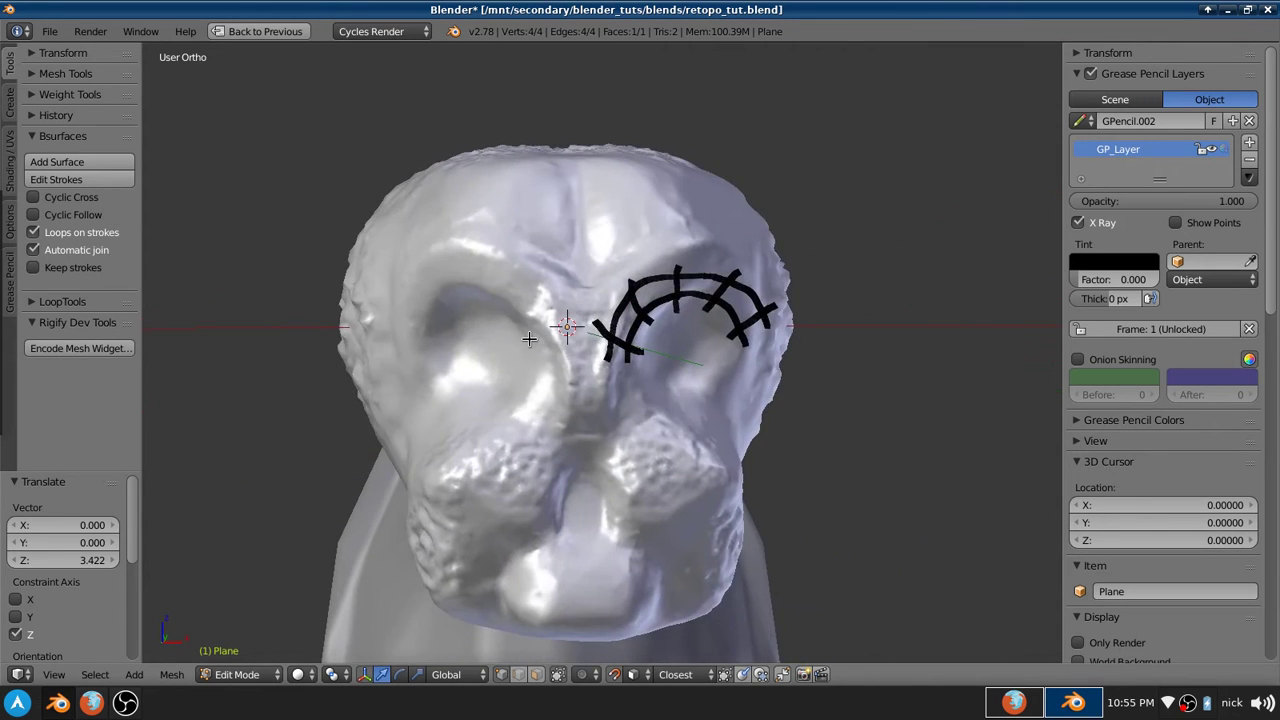
{"action": "mouse_move", "coordinate": [639, 322]}
{"action": "middle_mouse_down"}
{"action": "mouse_move", "coordinate": [547, 180]}
{"action": "mouse_move", "coordinate": [465, 334]}
{"action": "middle_mouse_up"}
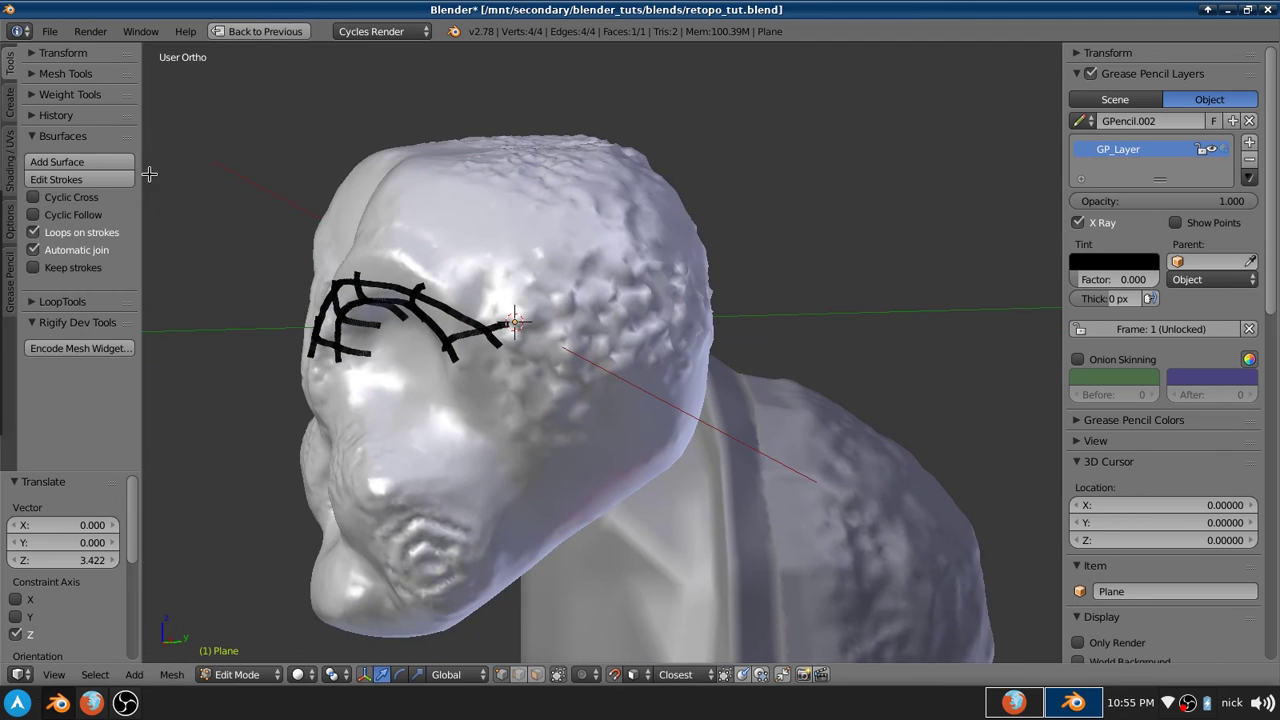
{"action": "left_click", "coordinate": [119, 167]}
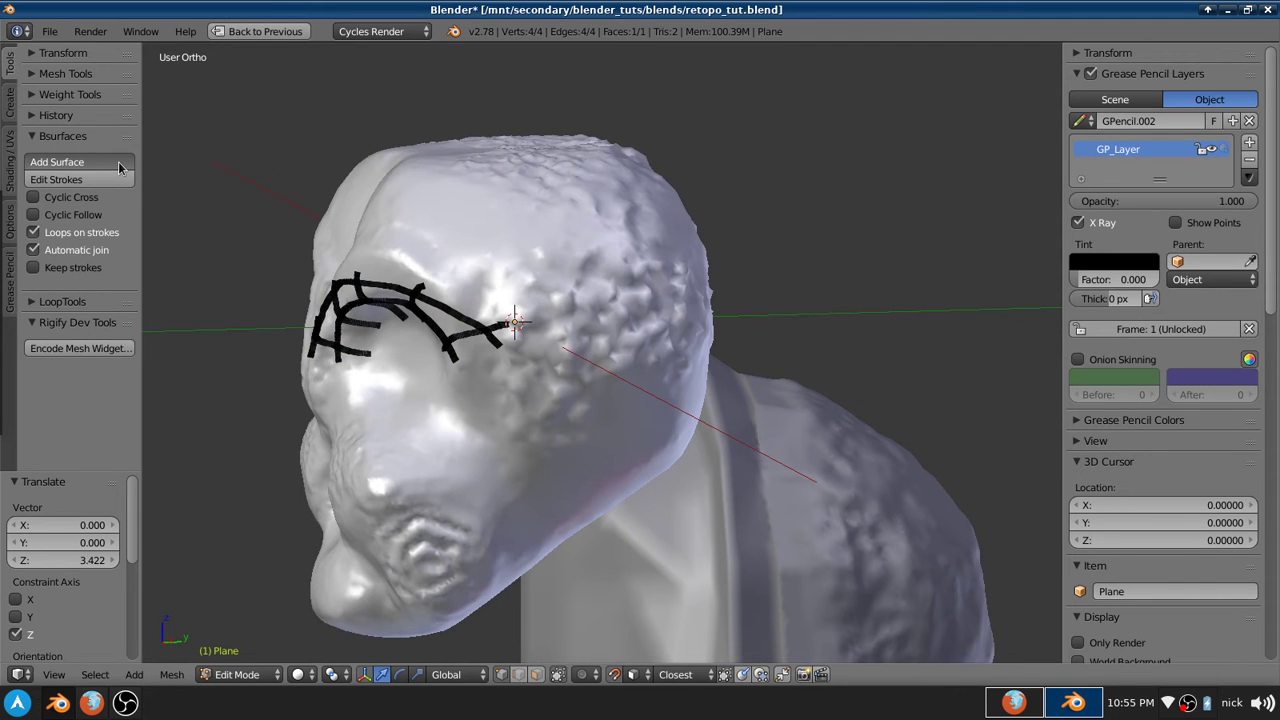
{"action": "middle_click_drag", "start_coordinate": [423, 423], "coordinate": [571, 371]}
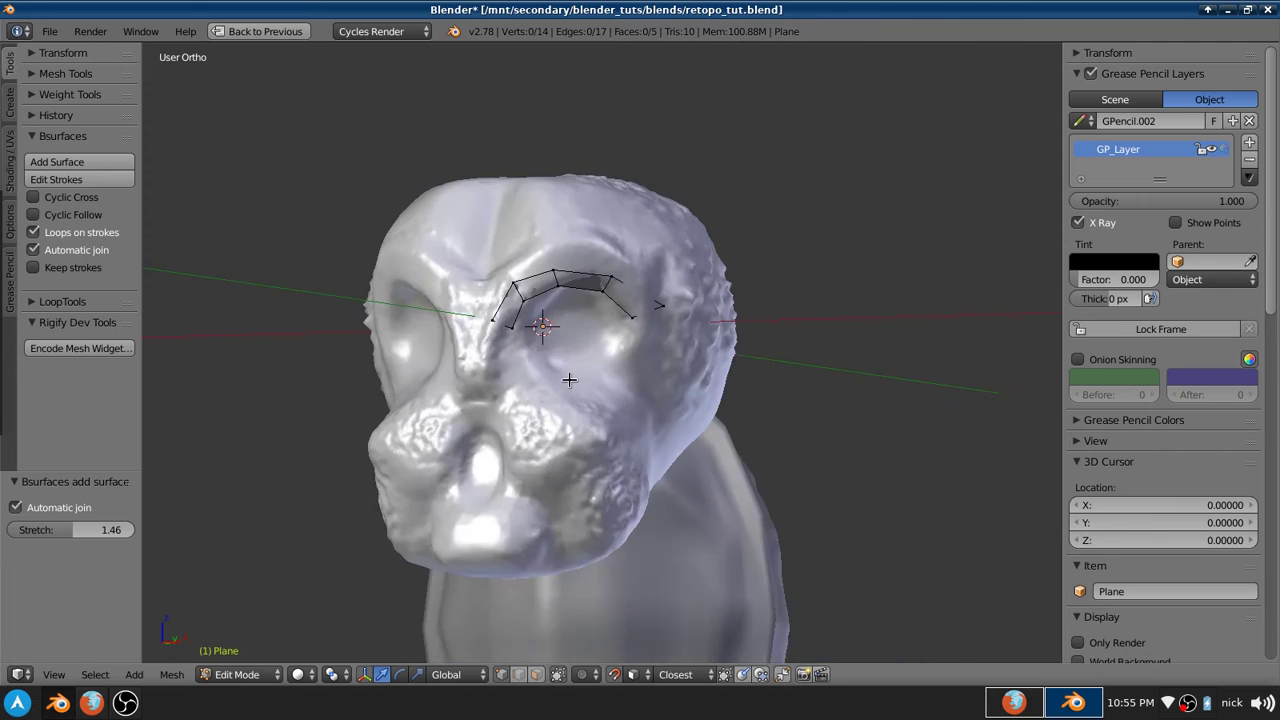
{"action": "scroll", "coordinate": [572, 378], "scroll_direction": "up", "scroll_amount": 2}
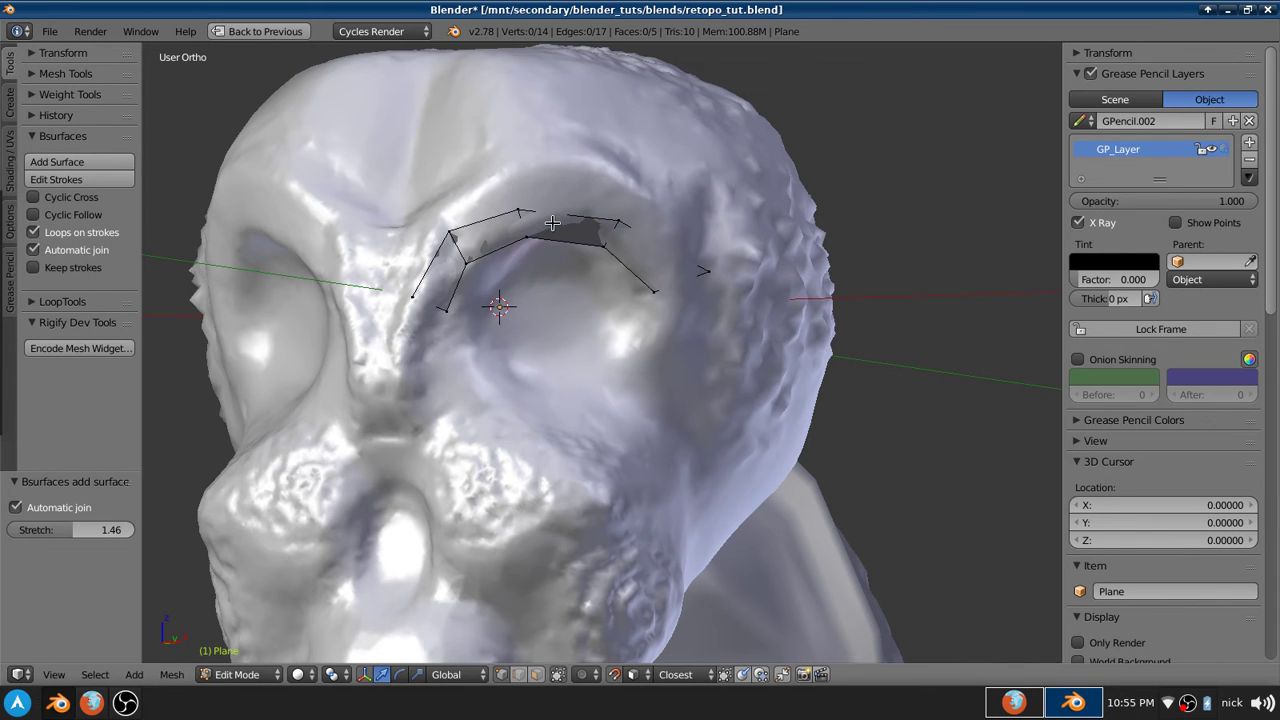
{"action": "mouse_move", "coordinate": [565, 252]}
{"action": "middle_mouse_down"}
{"action": "mouse_move", "coordinate": [520, 290]}
{"action": "mouse_move", "coordinate": [566, 300]}
{"action": "middle_mouse_up"}
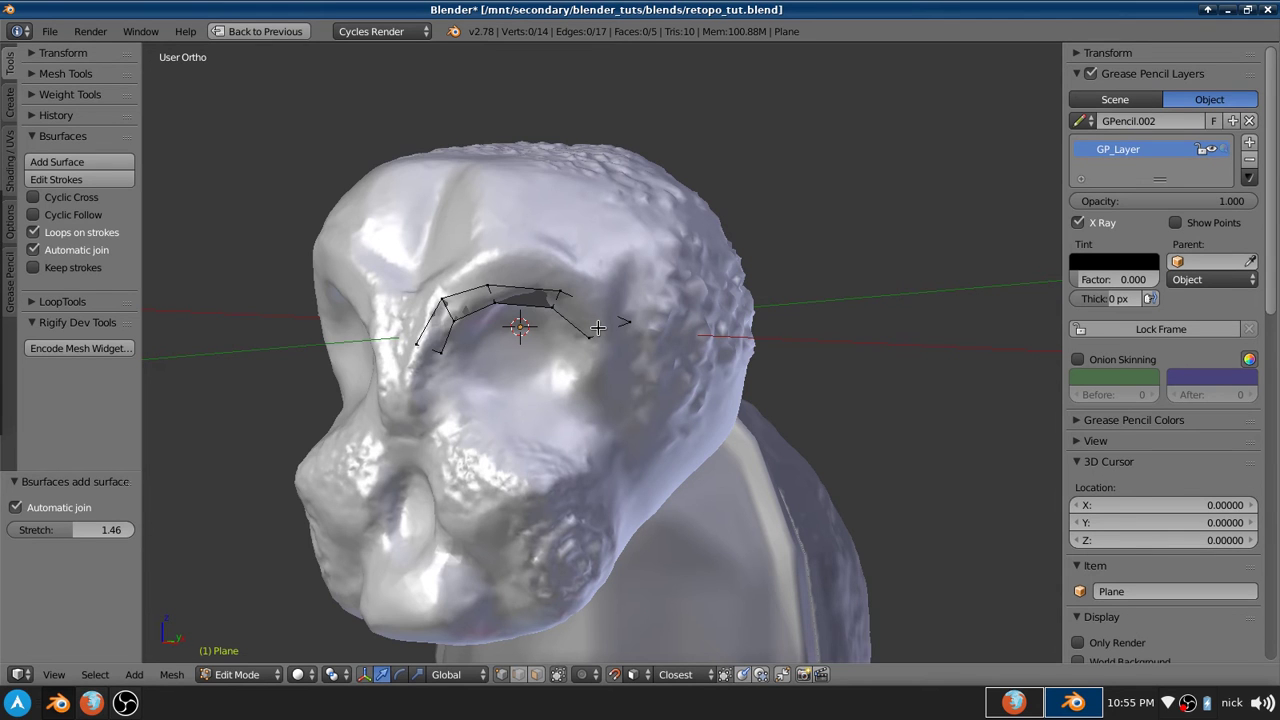
{"action": "scroll", "coordinate": [575, 335], "scroll_direction": "up", "scroll_amount": 2}
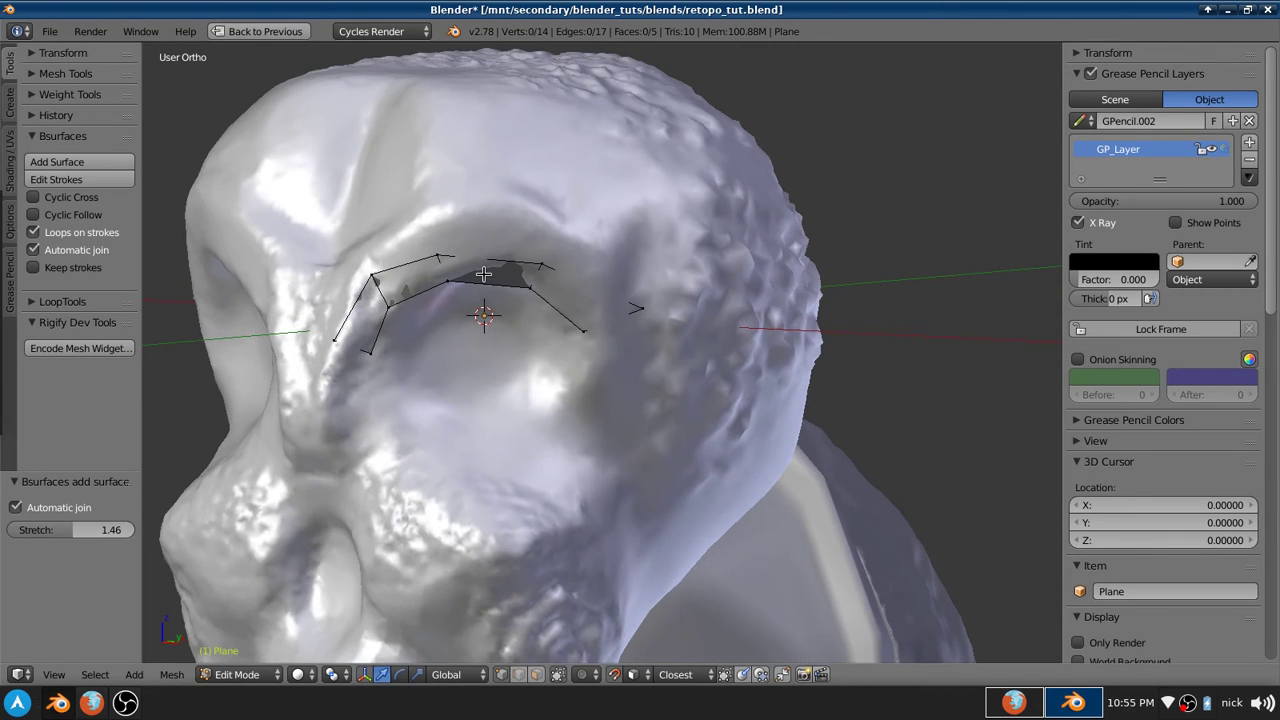
Loop-cut the brow strip across its middle, bringing the Plane to 16 vertices and 6 faces
{"action": "key", "text": "ctrl+r"}
{"action": "left_click", "coordinate": [489, 270]}
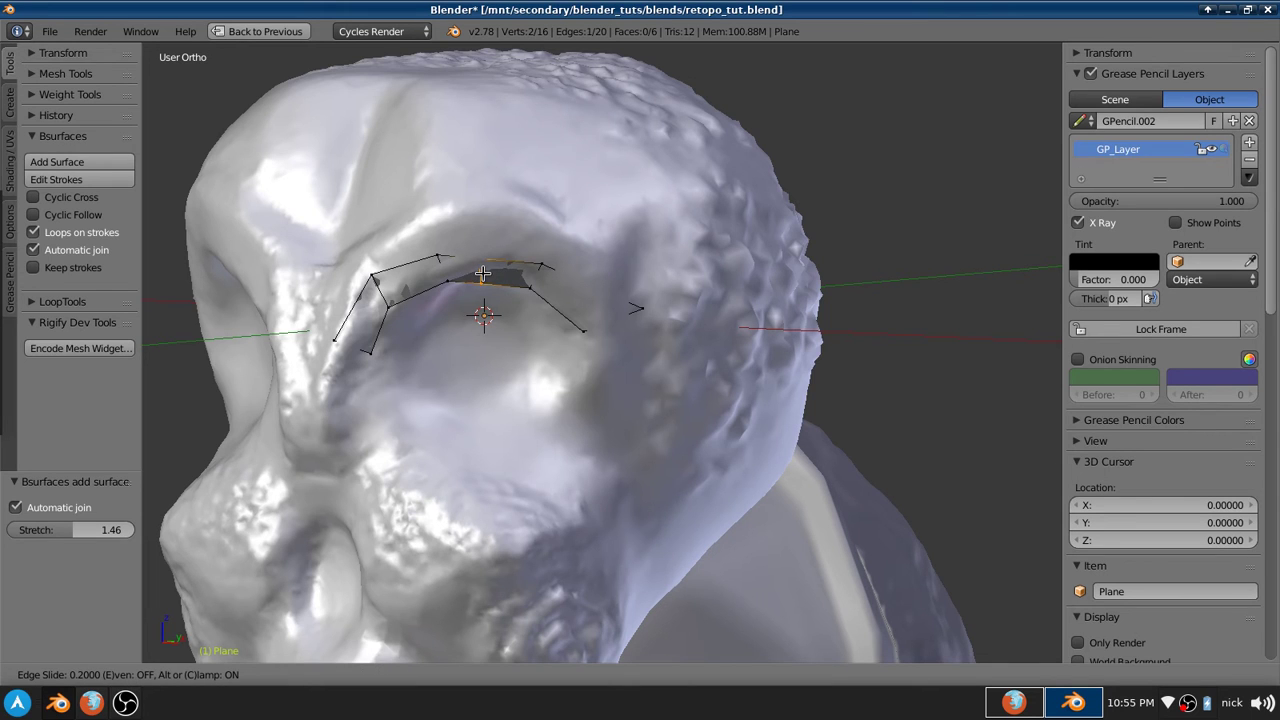
{"action": "left_click", "coordinate": [485, 272]}
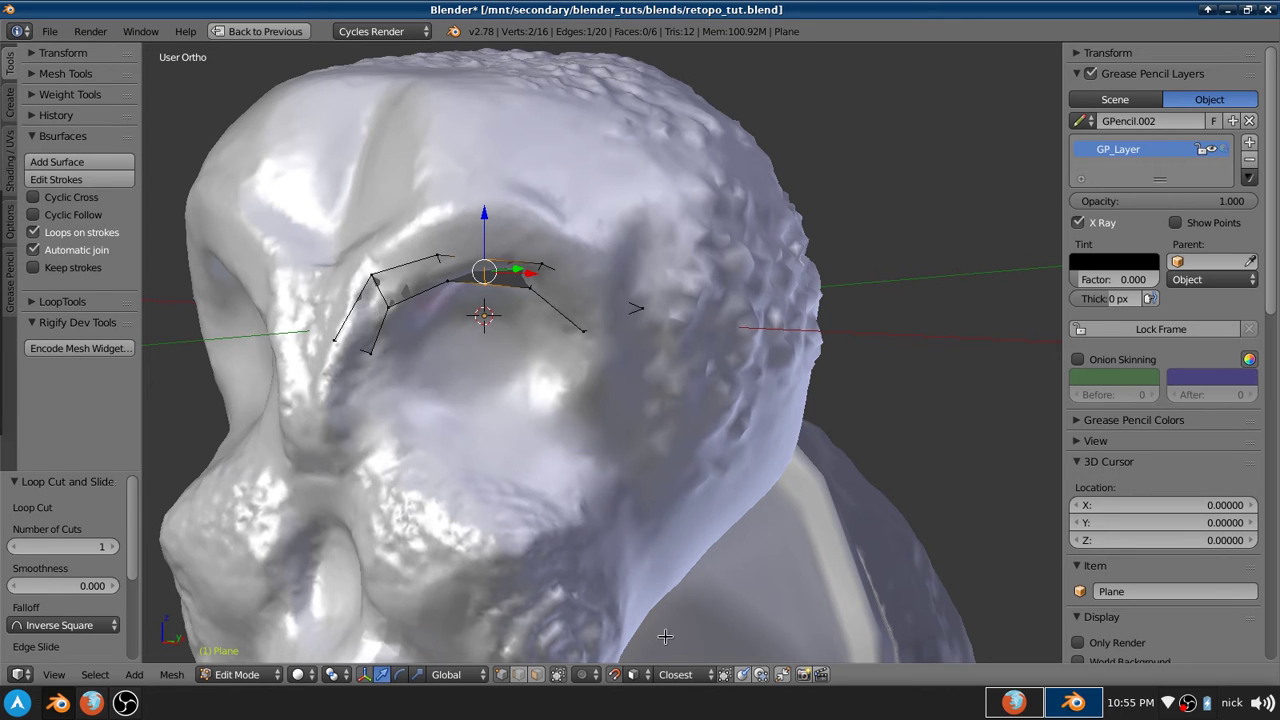
{"action": "key", "text": "g"}
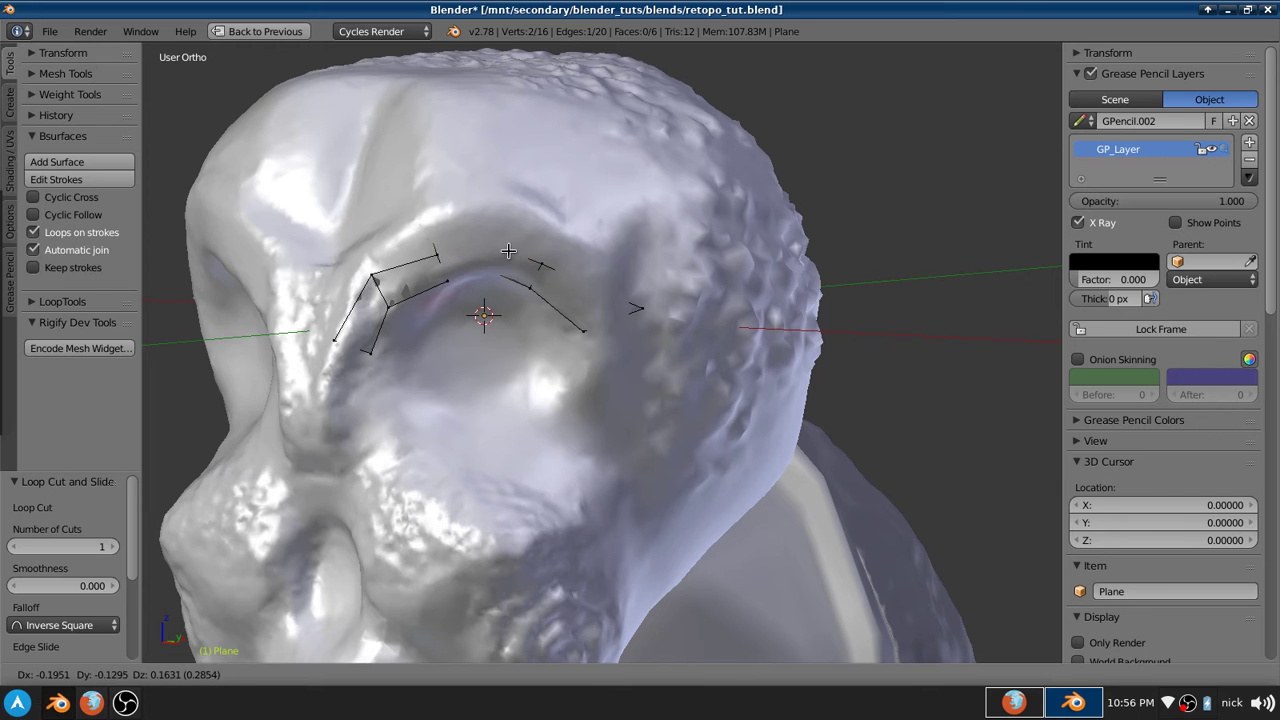
{"action": "key", "text": "Escape"}
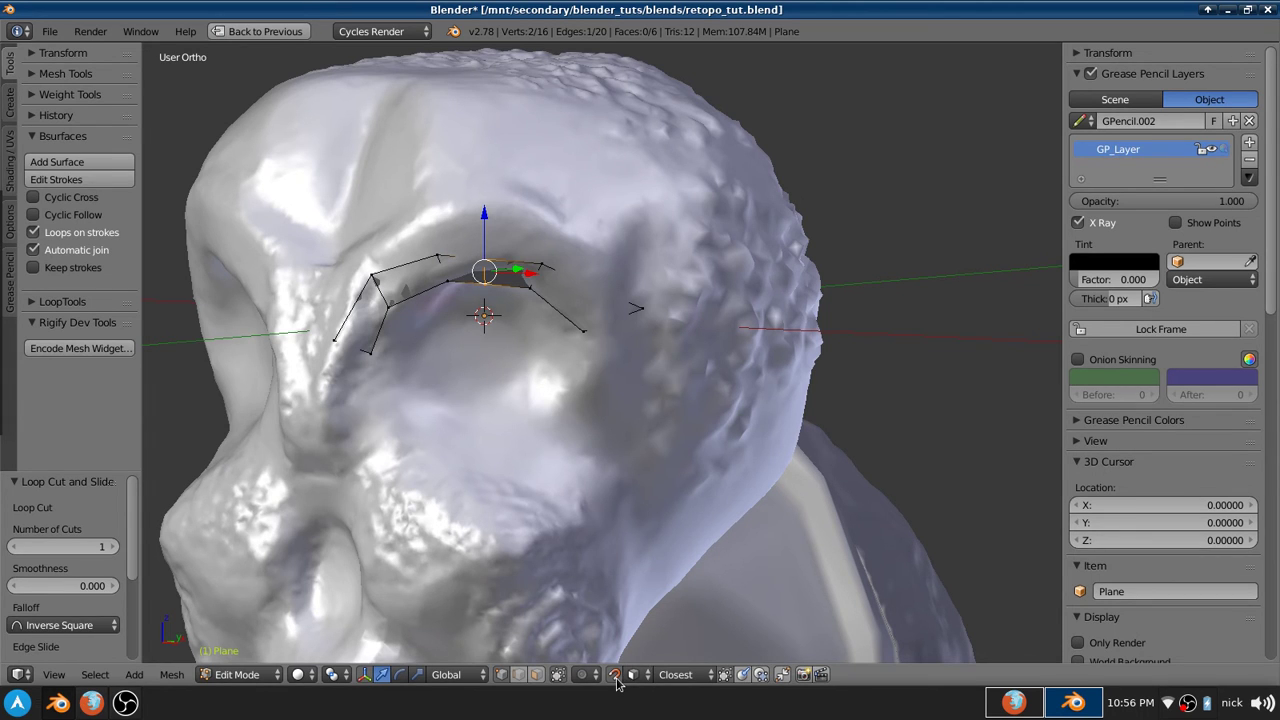
Go fullscreen, set the snap element to Increment, and review the Snap Target options
{"action": "key", "text": "alt+F11"}
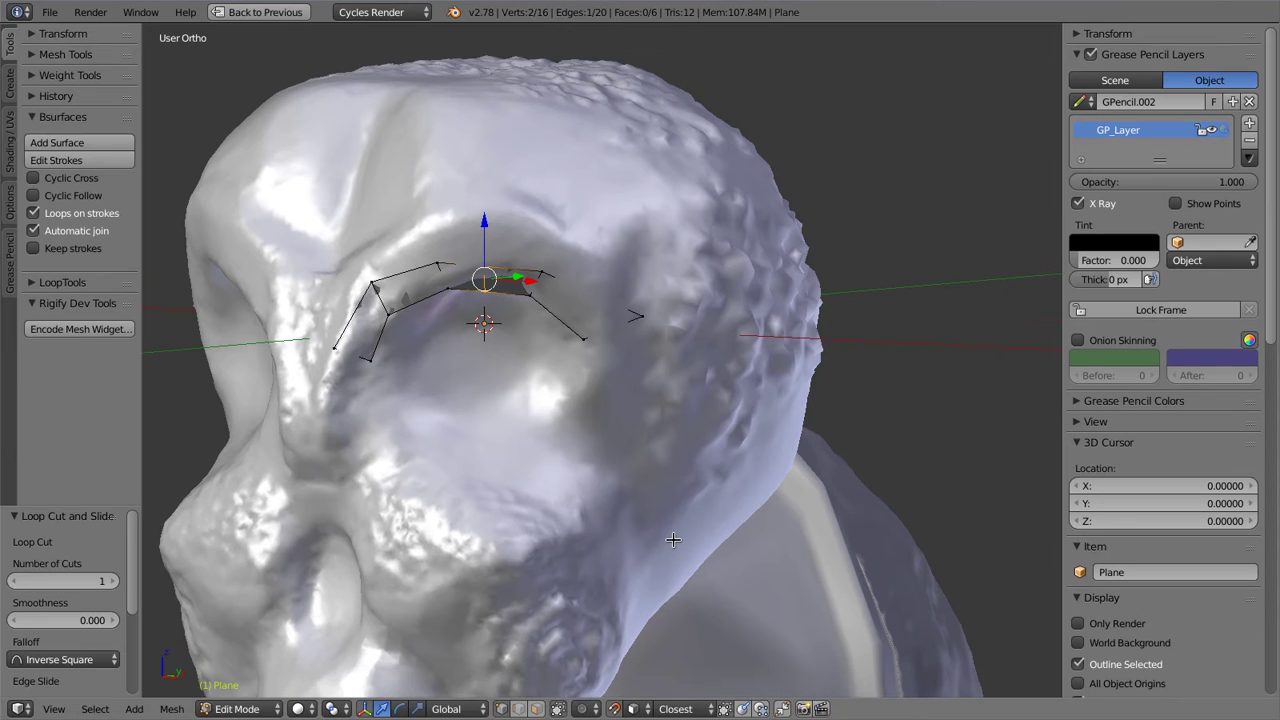
{"action": "left_click", "coordinate": [633, 710]}
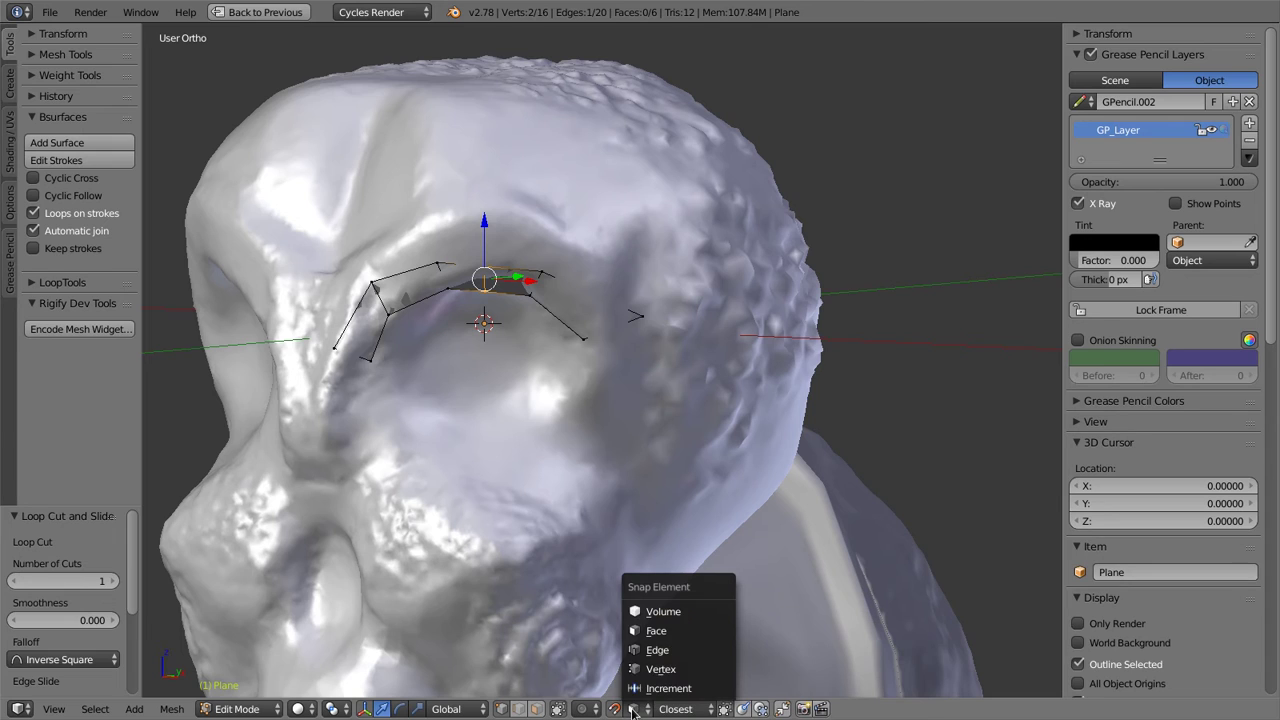
{"action": "left_click", "coordinate": [697, 631]}
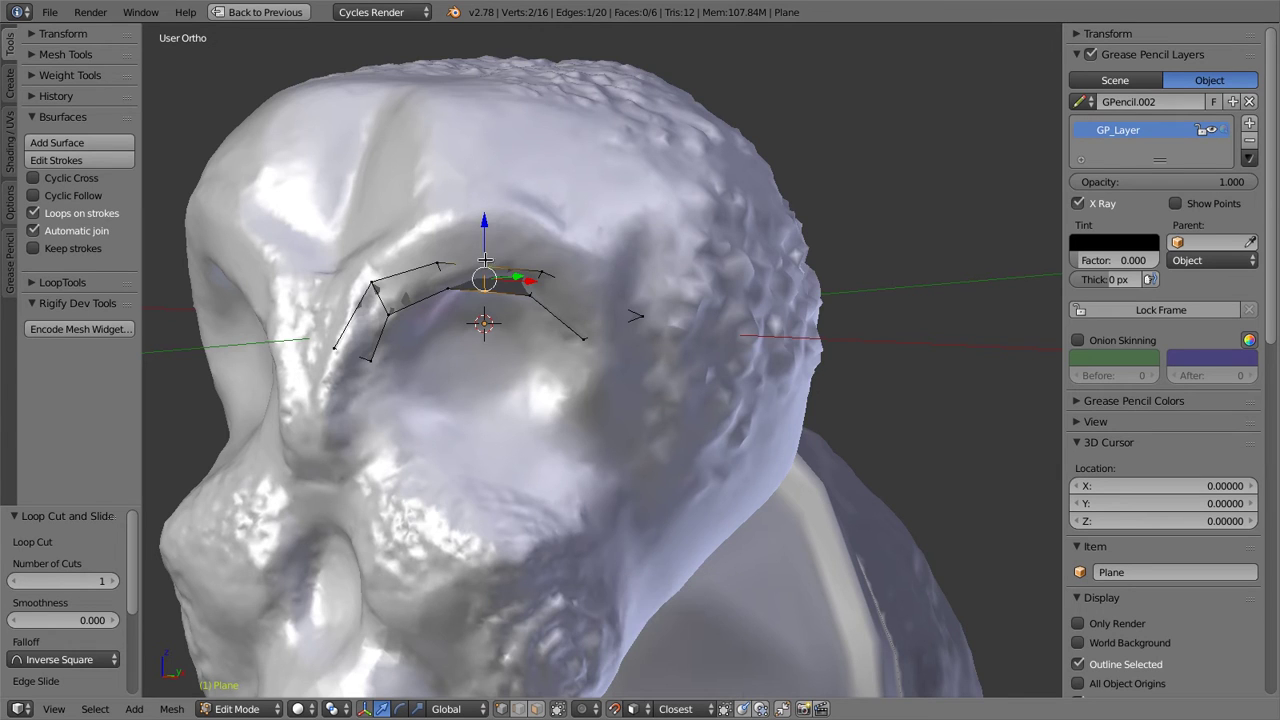
{"action": "left_click", "coordinate": [650, 709]}
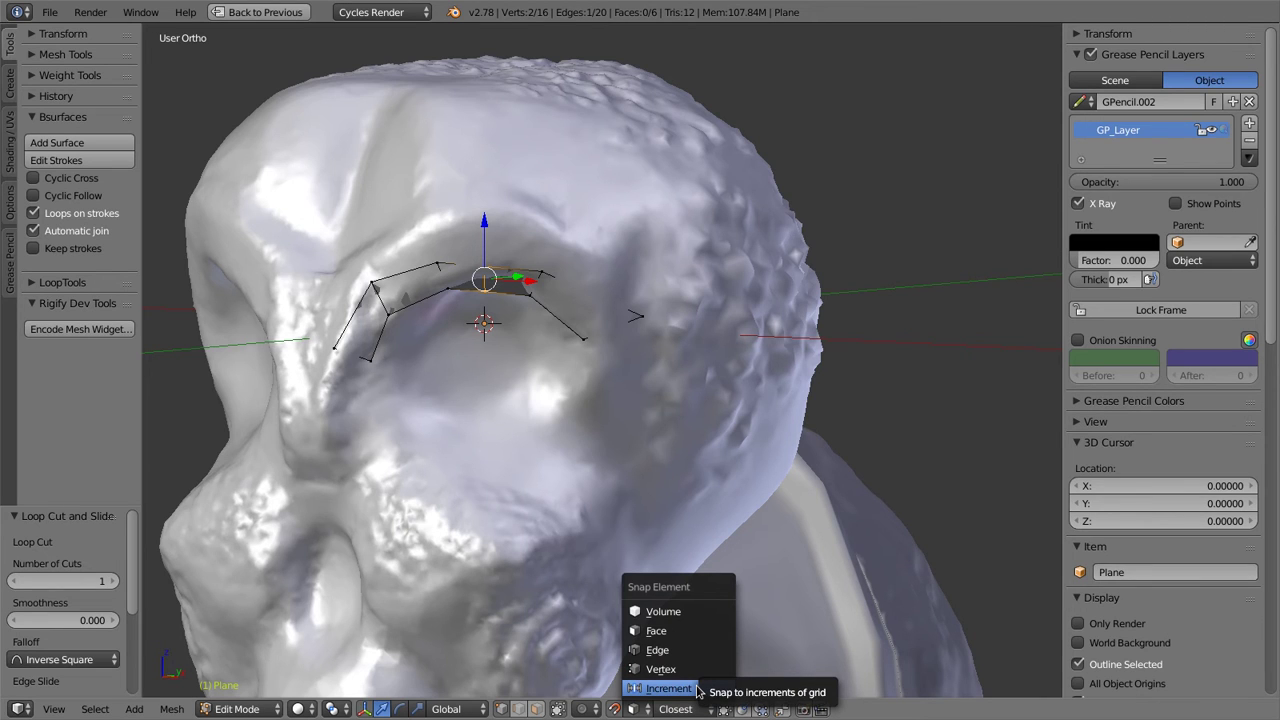
{"action": "left_click", "coordinate": [690, 689]}
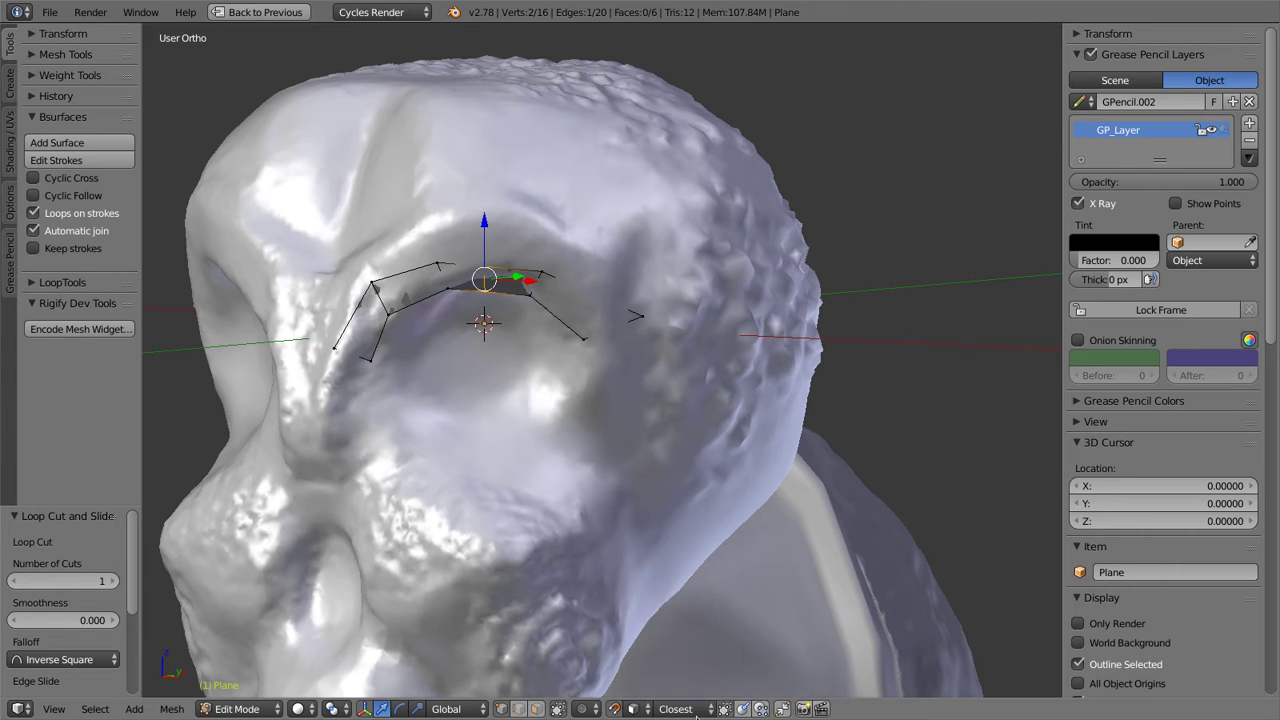
{"action": "left_click", "coordinate": [700, 710]}
{"action": "left_click", "coordinate": [712, 709]}
Add another loop cut to the brow strip and nudge one of its vertices
{"action": "key", "text": "ctrl+r"}
{"action": "left_click", "coordinate": [554, 301]}
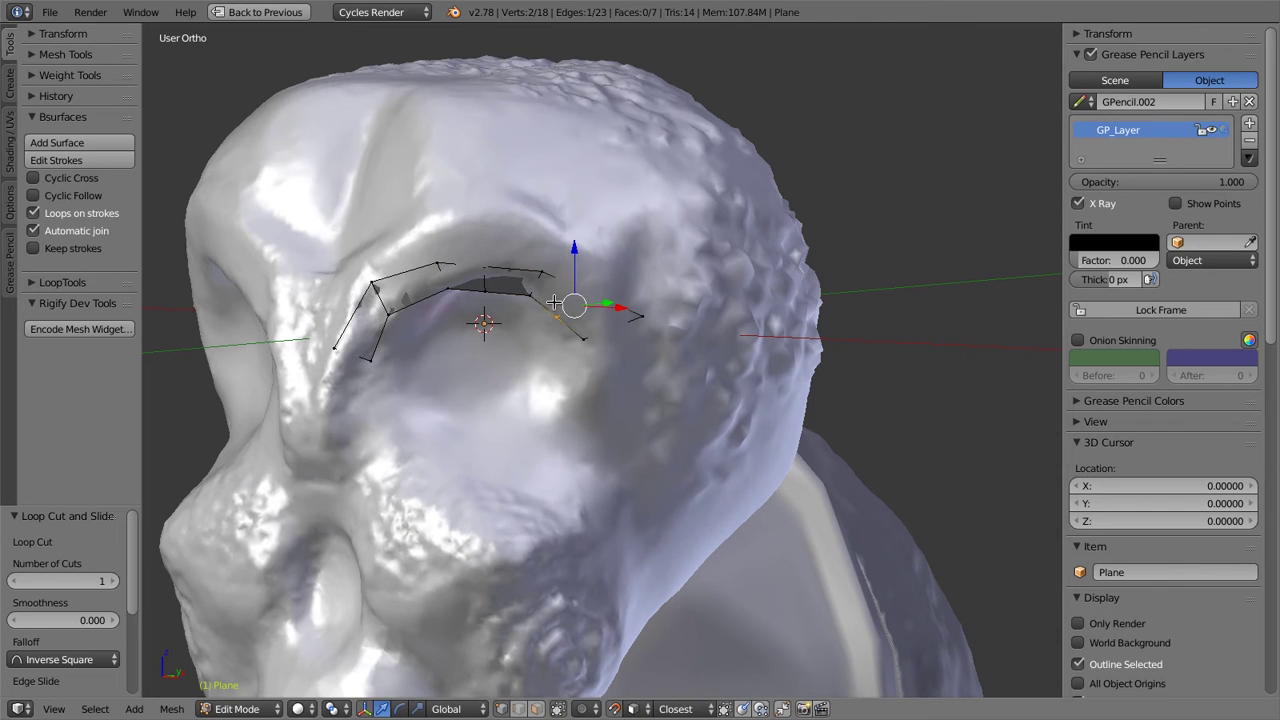
{"action": "right_click", "coordinate": [589, 288]}
{"action": "key", "text": "g"}
{"action": "left_click", "coordinate": [590, 290]}
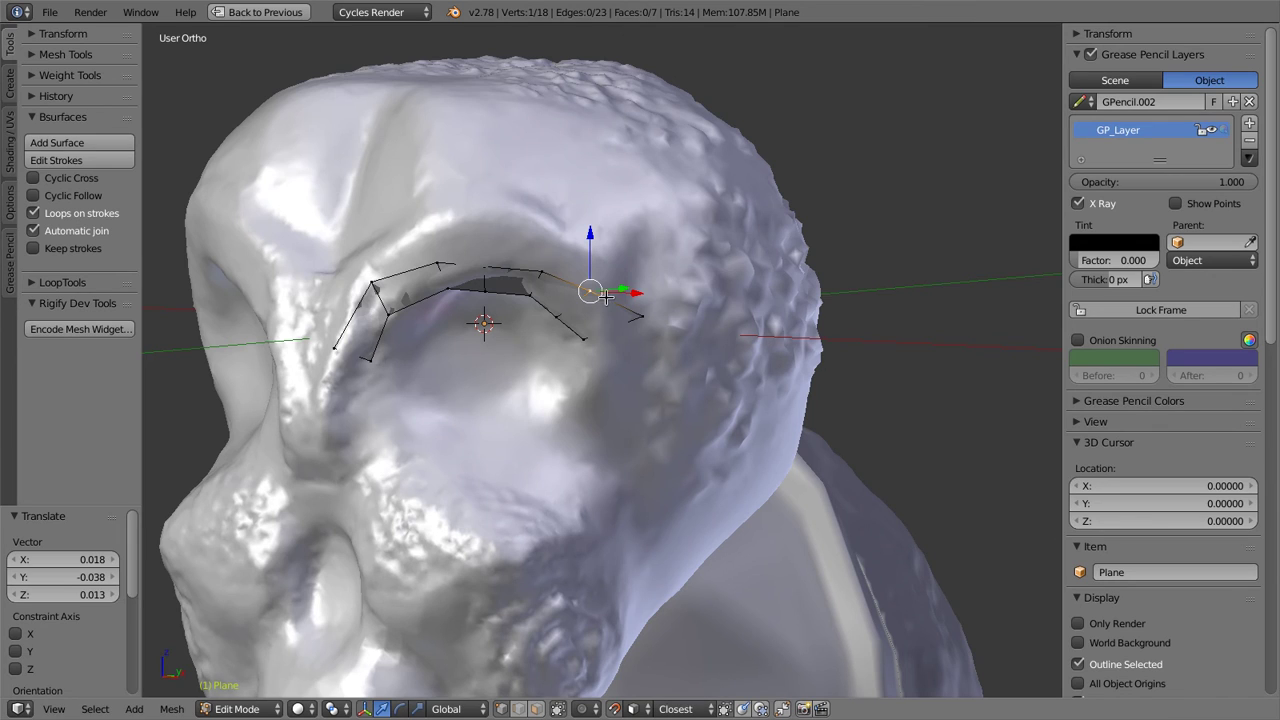
Reposition two more strip vertices, including the outer brow vertex, to follow the eyebrow
{"action": "right_click", "coordinate": [484, 266]}
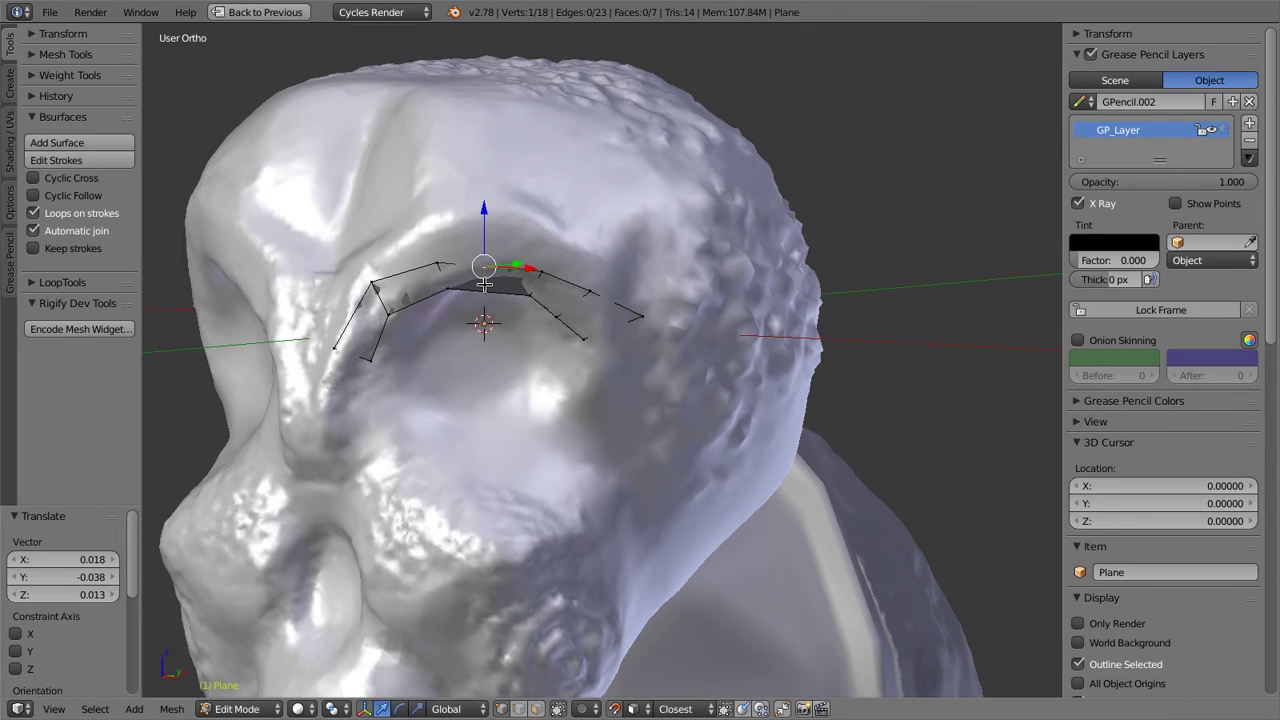
{"action": "key", "text": "g"}
{"action": "left_click", "coordinate": [487, 274]}
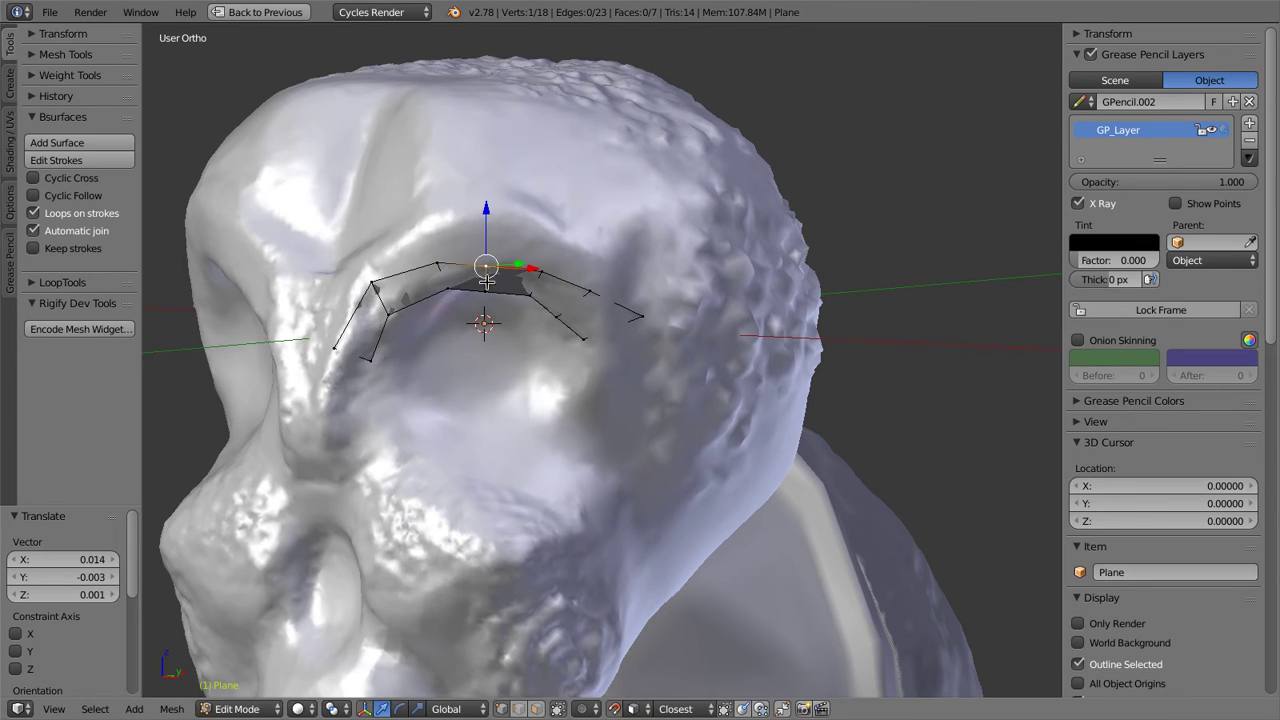
{"action": "key", "text": "a"}
{"action": "right_click", "coordinate": [641, 318]}
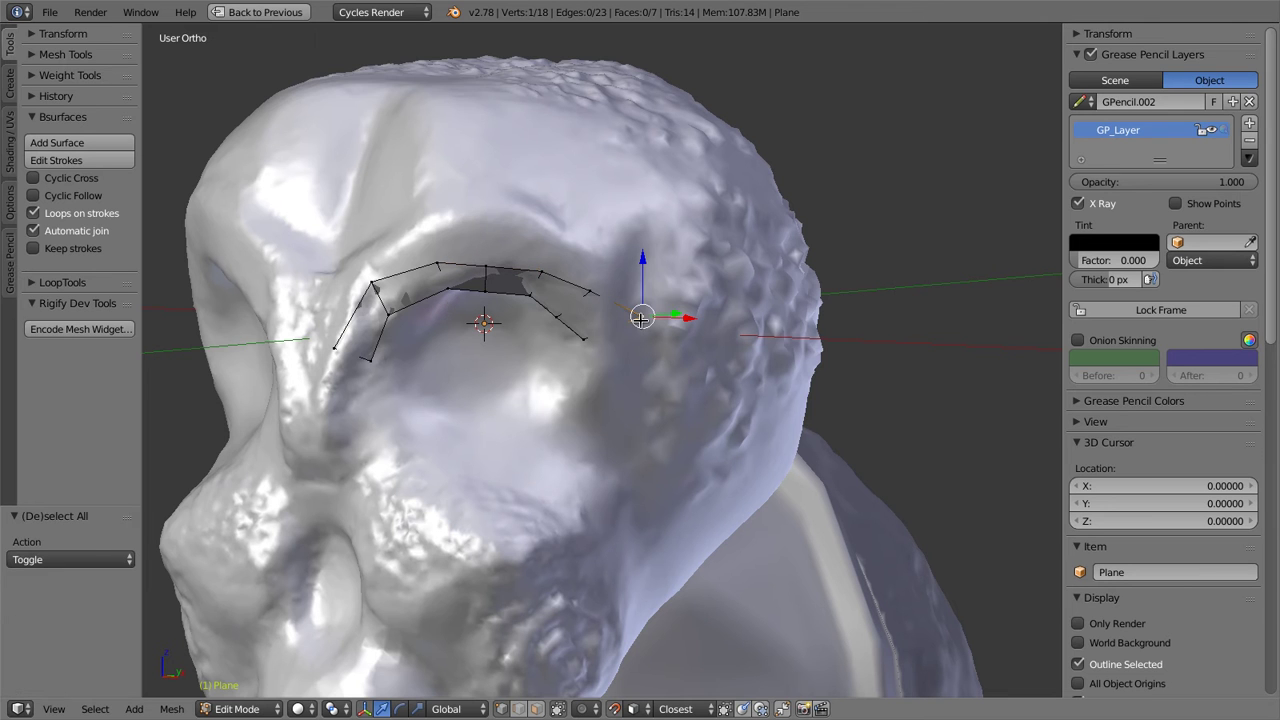
{"action": "key", "text": "g"}
{"action": "left_click", "coordinate": [606, 309]}
{"action": "key", "text": "a"}
Turn toward the front and select the strip's two inner end vertices
{"action": "mouse_move", "coordinate": [606, 309]}
{"action": "middle_mouse_down"}
{"action": "mouse_move", "coordinate": [590, 390]}
{"action": "mouse_move", "coordinate": [568, 378]}
{"action": "mouse_move", "coordinate": [597, 280]}
{"action": "mouse_move", "coordinate": [570, 300]}
{"action": "middle_mouse_up"}
{"action": "scroll", "coordinate": [585, 360], "scroll_direction": "up", "scroll_amount": 4}
{"action": "right_click", "coordinate": [553, 299]}
{"action": "right_click", "coordinate": [516, 285], "text": "shift"}
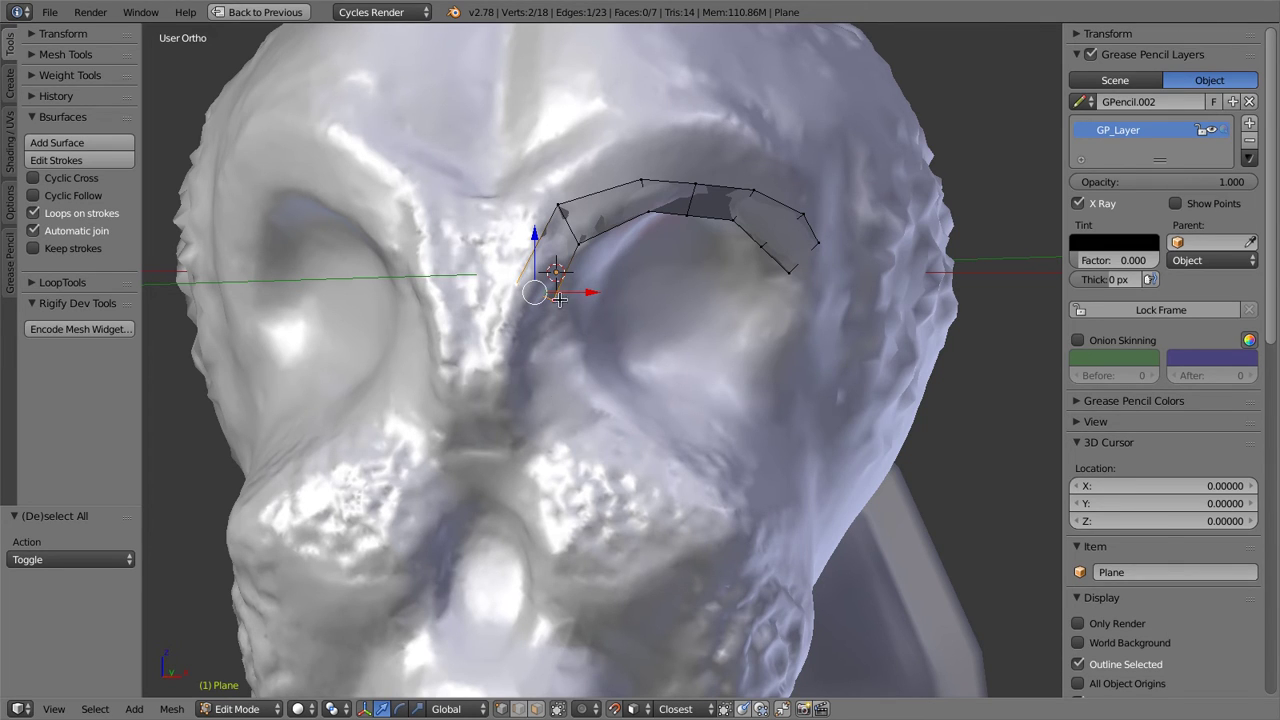
Draw two guides beside the nose with three cross strokes, then convert them with Bsurfaces
{"action": "mouse_move", "coordinate": [552, 298]}
{"action": "left_mouse_down"}
{"action": "mouse_move", "coordinate": [552, 401]}
{"action": "mouse_move", "coordinate": [575, 478]}
{"action": "left_mouse_up"}
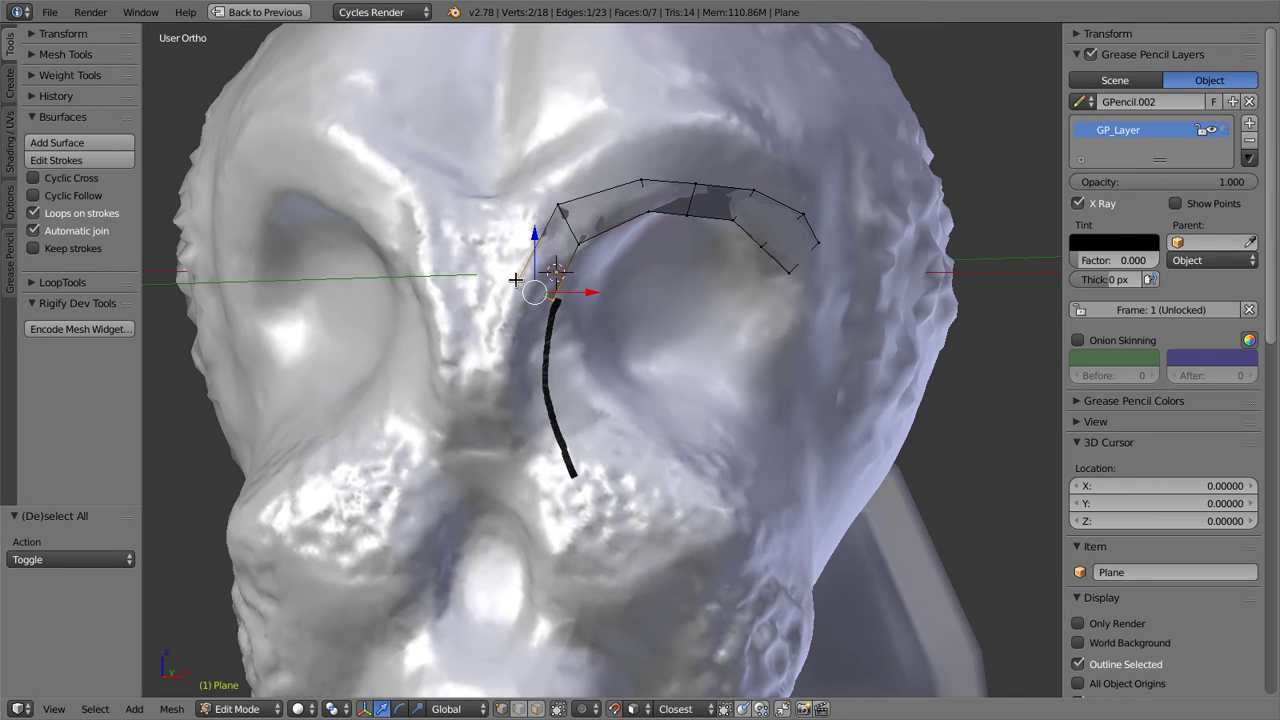
{"action": "mouse_move", "coordinate": [513, 292]}
{"action": "left_mouse_down"}
{"action": "mouse_move", "coordinate": [489, 419]}
{"action": "mouse_move", "coordinate": [508, 527]}
{"action": "left_mouse_up"}
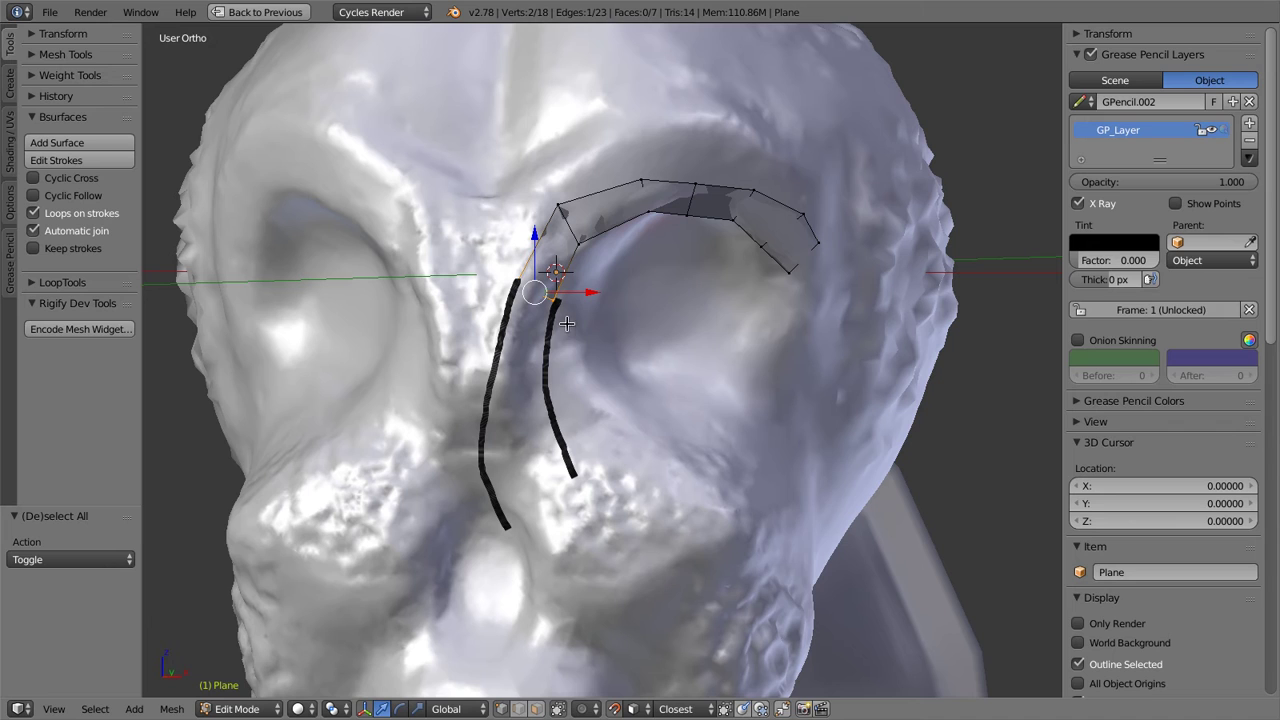
{"action": "left_click_drag", "start_coordinate": [569, 343], "coordinate": [481, 328]}
{"action": "left_click_drag", "start_coordinate": [568, 396], "coordinate": [470, 408]}
{"action": "mouse_move", "coordinate": [583, 438]}
{"action": "left_mouse_down"}
{"action": "mouse_move", "coordinate": [508, 467]}
{"action": "mouse_move", "coordinate": [466, 506]}
{"action": "left_mouse_up"}
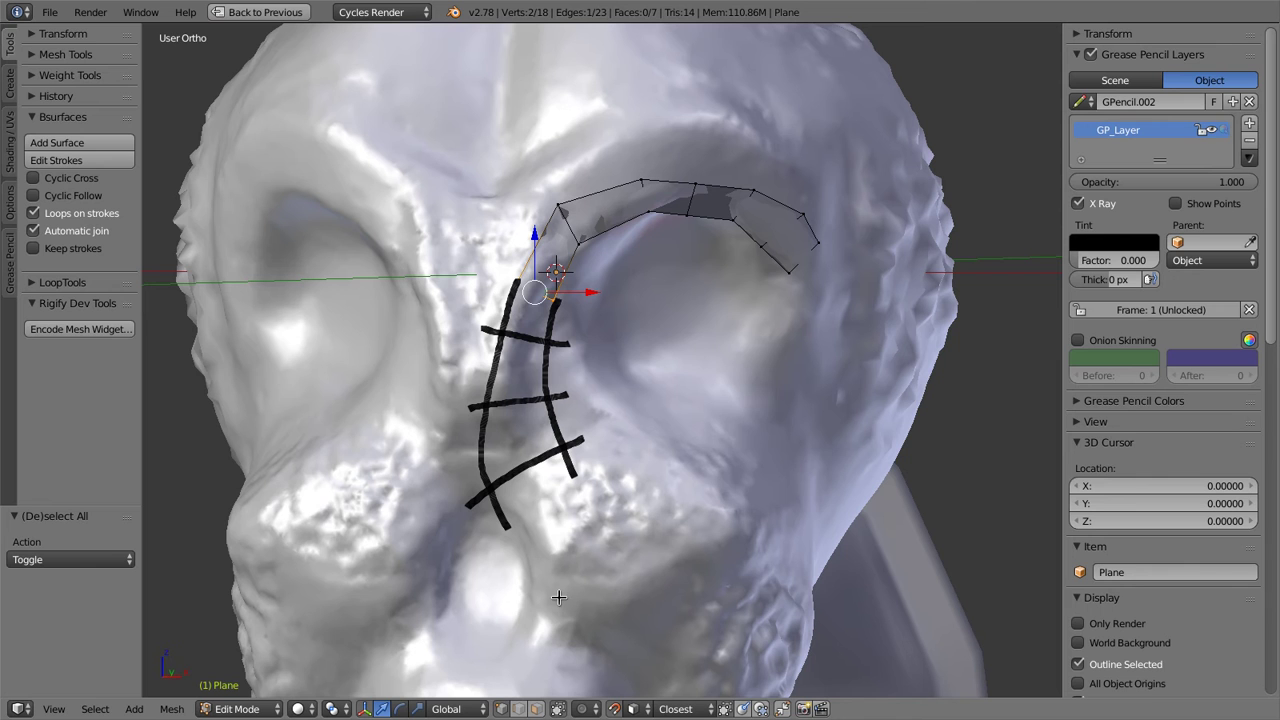
{"action": "mouse_move", "coordinate": [587, 343]}
{"action": "middle_mouse_down"}
{"action": "mouse_move", "coordinate": [509, 343]}
{"action": "mouse_move", "coordinate": [602, 362]}
{"action": "middle_mouse_up"}
{"action": "left_click", "coordinate": [85, 143]}
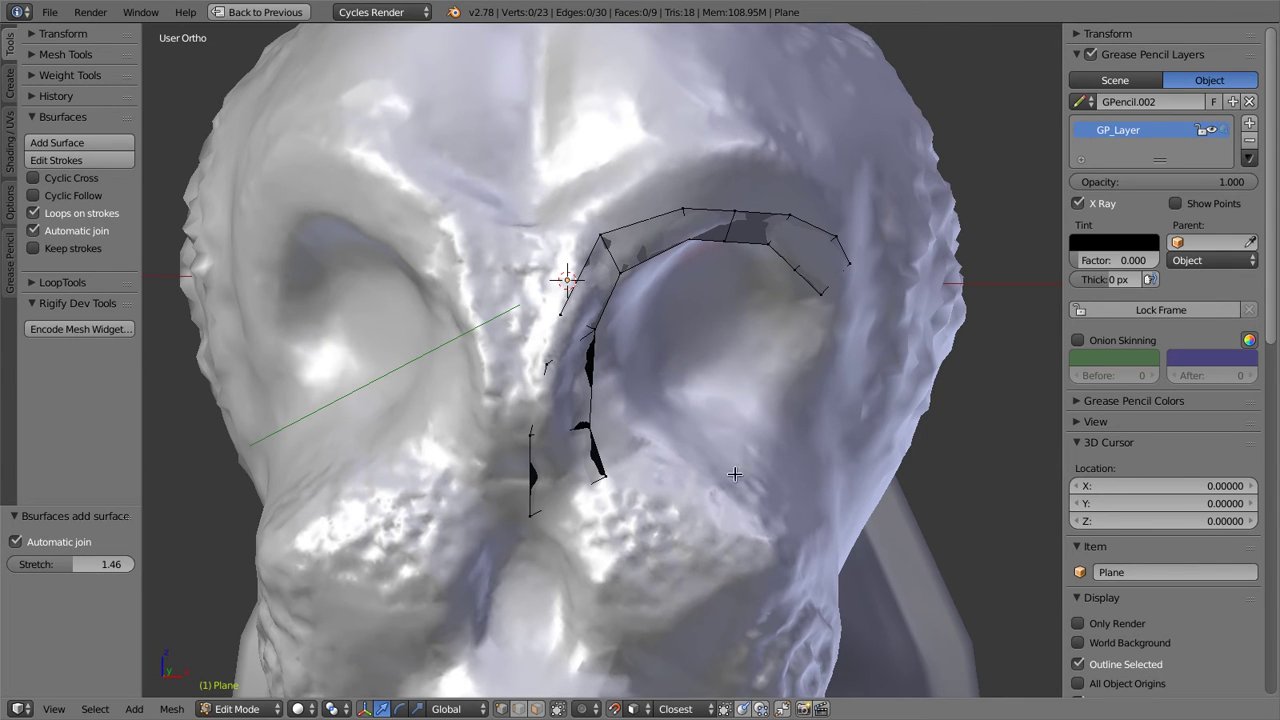
Orbit in on the eye socket and raise the new surface's Stretch to 2.04
{"action": "mouse_move", "coordinate": [611, 469]}
{"action": "middle_mouse_down"}
{"action": "mouse_move", "coordinate": [543, 451]}
{"action": "mouse_move", "coordinate": [572, 458]}
{"action": "middle_mouse_up"}
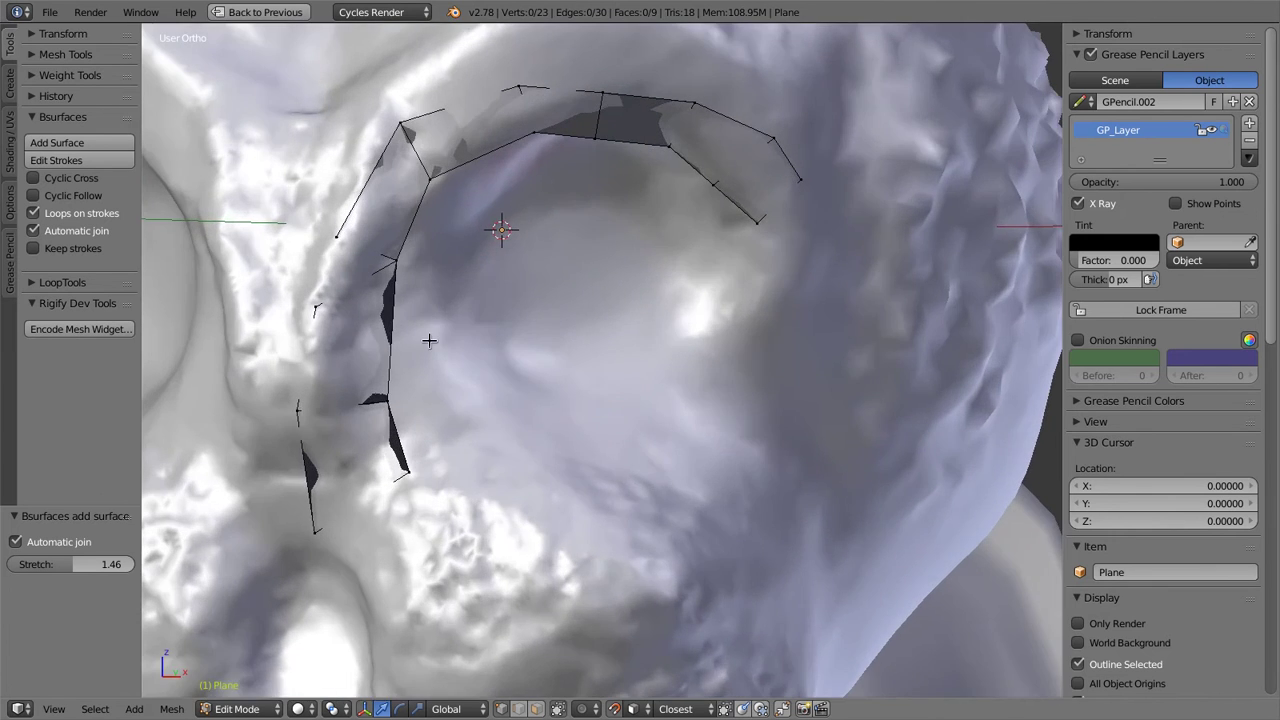
{"action": "mouse_move", "coordinate": [429, 341]}
{"action": "middle_mouse_down"}
{"action": "mouse_move", "coordinate": [460, 354]}
{"action": "mouse_move", "coordinate": [281, 296]}
{"action": "middle_mouse_up"}
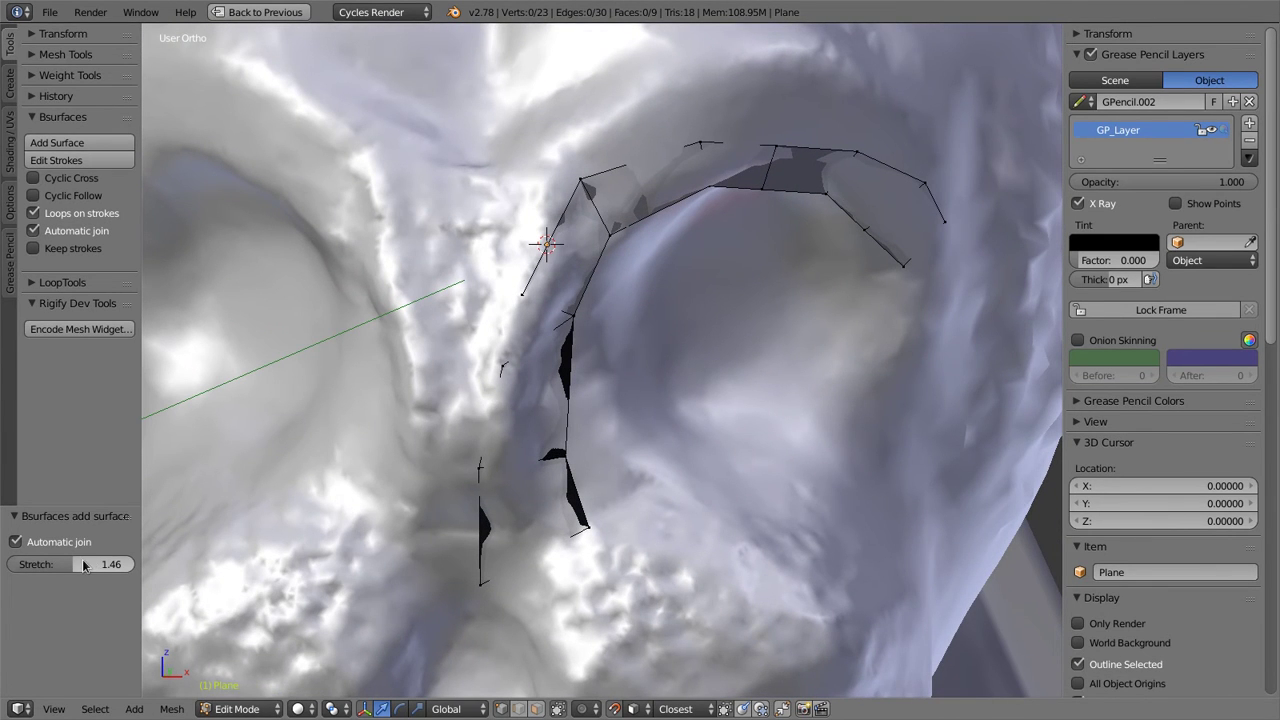
{"action": "mouse_move", "coordinate": [84, 566]}
{"action": "left_mouse_down"}
{"action": "mouse_move", "coordinate": [122, 558]}
{"action": "mouse_move", "coordinate": [90, 558]}
{"action": "left_mouse_up"}
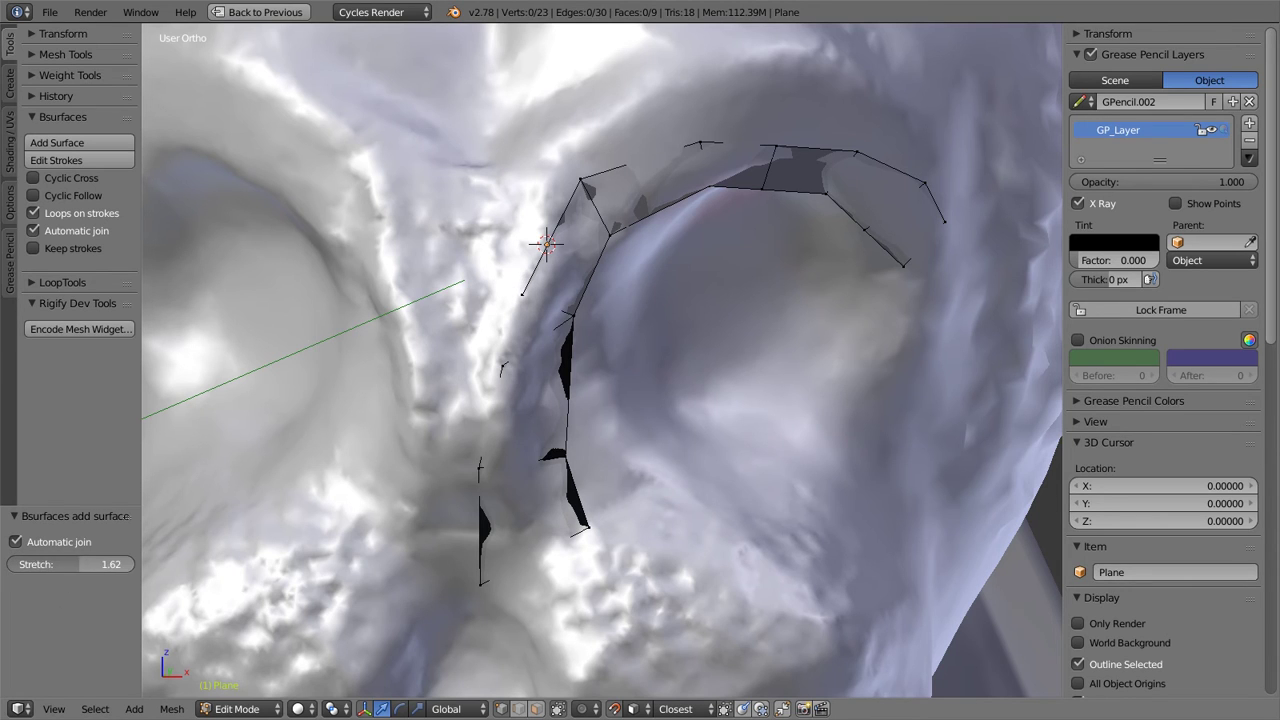
{"action": "left_click_drag", "start_coordinate": [88, 564], "coordinate": [102, 564]}
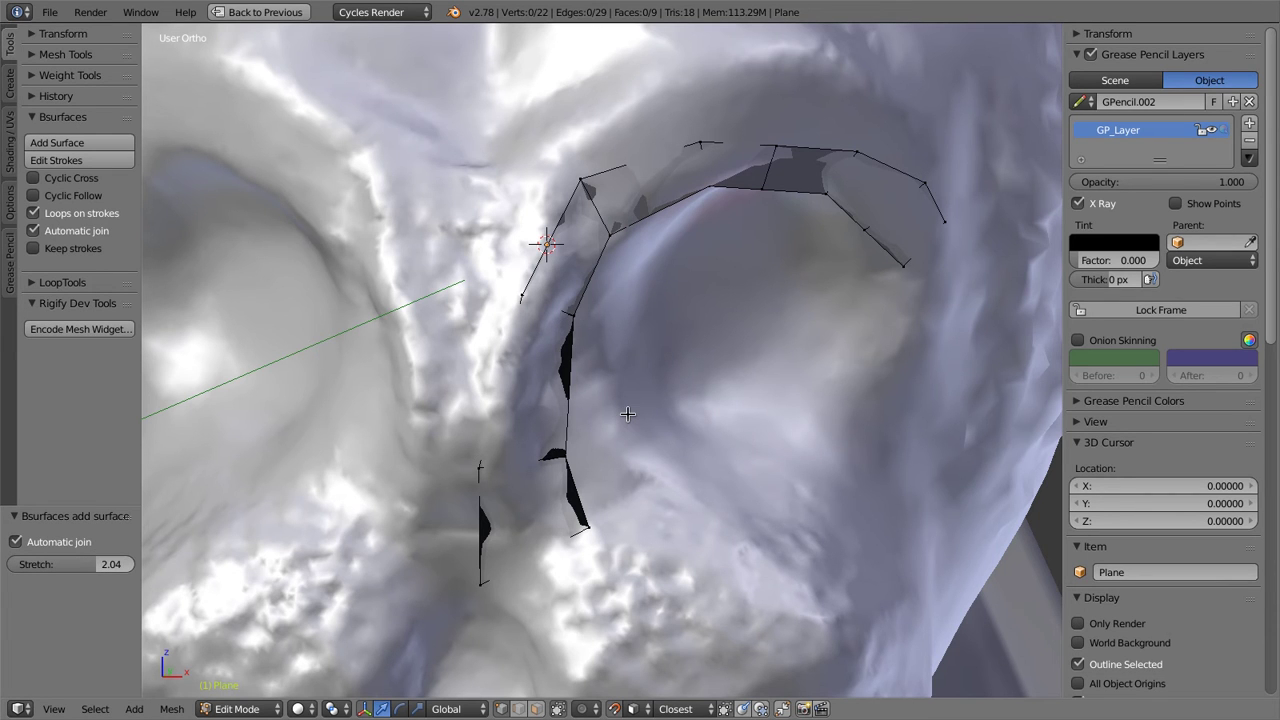
Cut an extra edge loop across the brow strip and nudge a new vertex toward the nose bridge
{"action": "key", "text": "z"}
{"action": "key", "text": "z"}
{"action": "key", "text": "ctrl+r"}
{"action": "left_click", "coordinate": [557, 380]}
{"action": "left_click", "coordinate": [509, 372]}
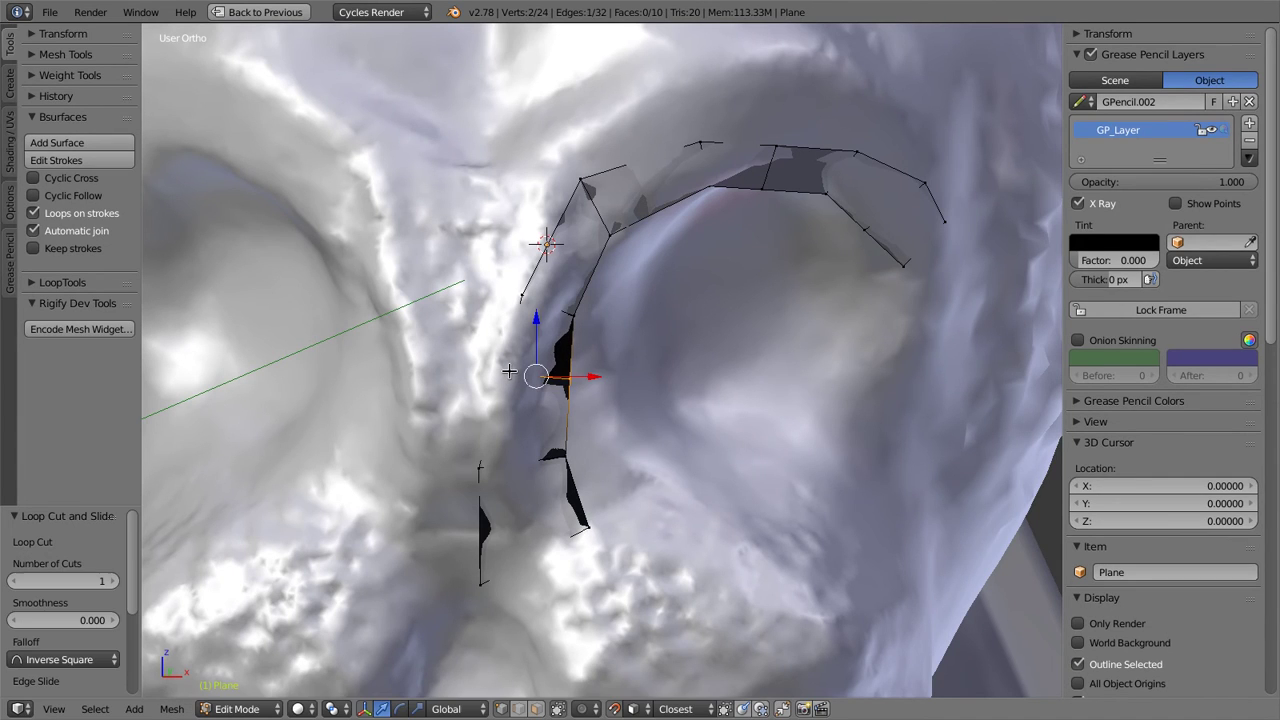
{"action": "right_click_drag", "start_coordinate": [509, 372], "coordinate": [570, 380]}
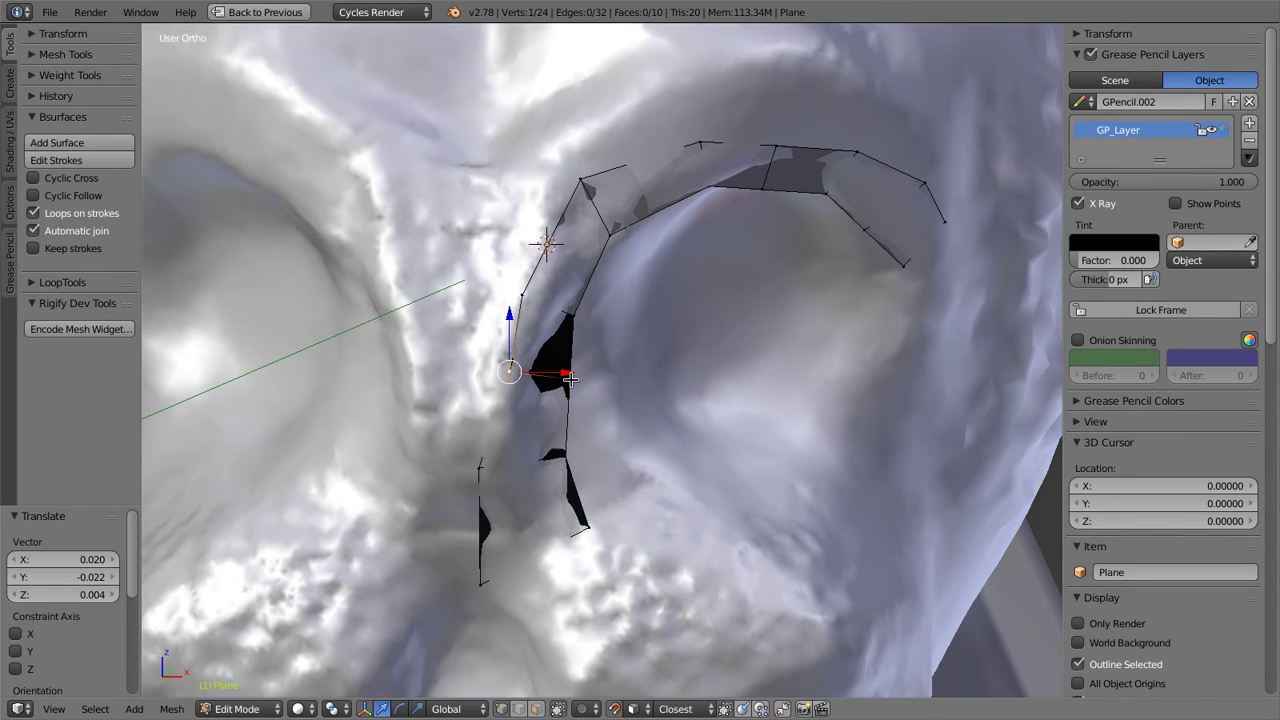
Deselect everything and orbit to check the strip from the side
{"action": "scroll", "coordinate": [625, 479], "scroll_direction": "down", "scroll_amount": 4}
{"action": "key", "text": "a"}
{"action": "mouse_move", "coordinate": [625, 479]}
{"action": "middle_mouse_down"}
{"action": "mouse_move", "coordinate": [583, 451]}
{"action": "mouse_move", "coordinate": [563, 457]}
{"action": "mouse_move", "coordinate": [611, 454]}
{"action": "middle_mouse_up"}
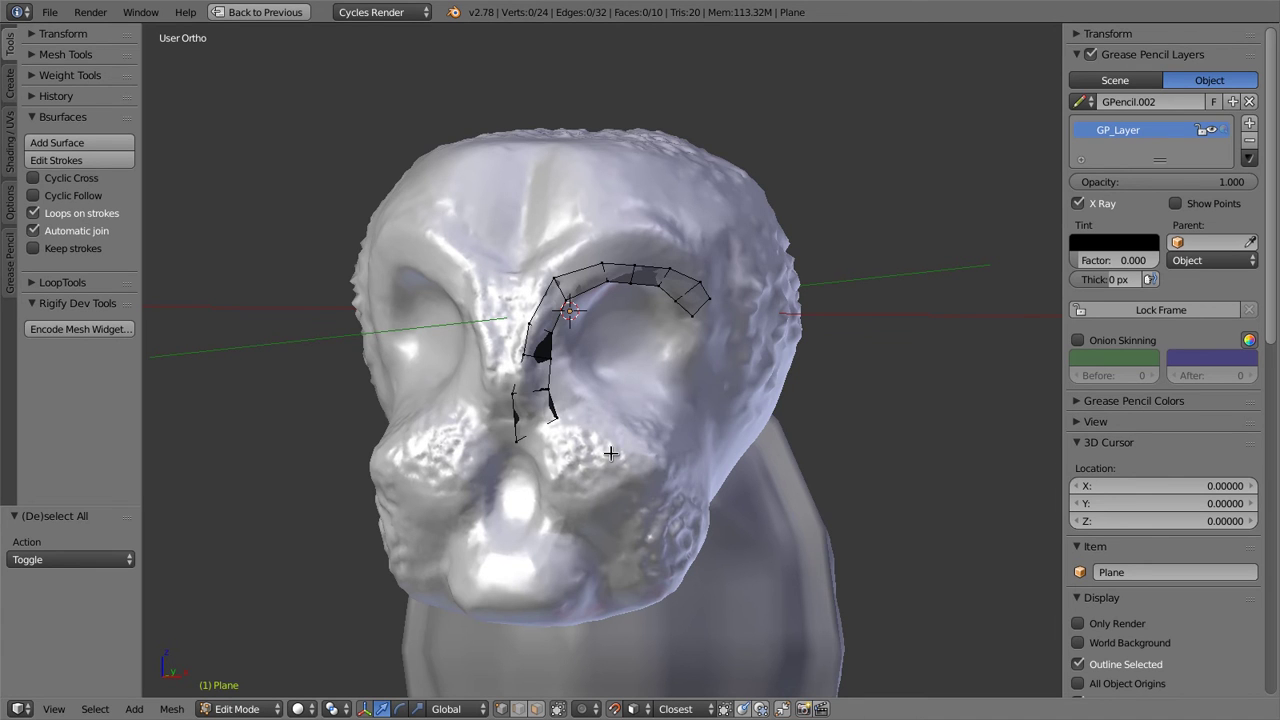
{"action": "middle_click_drag", "start_coordinate": [611, 454], "coordinate": [670, 389]}
Delete the stray thin plane at the top of the view
{"action": "scroll", "coordinate": [651, 457], "scroll_direction": "down", "scroll_amount": 3}
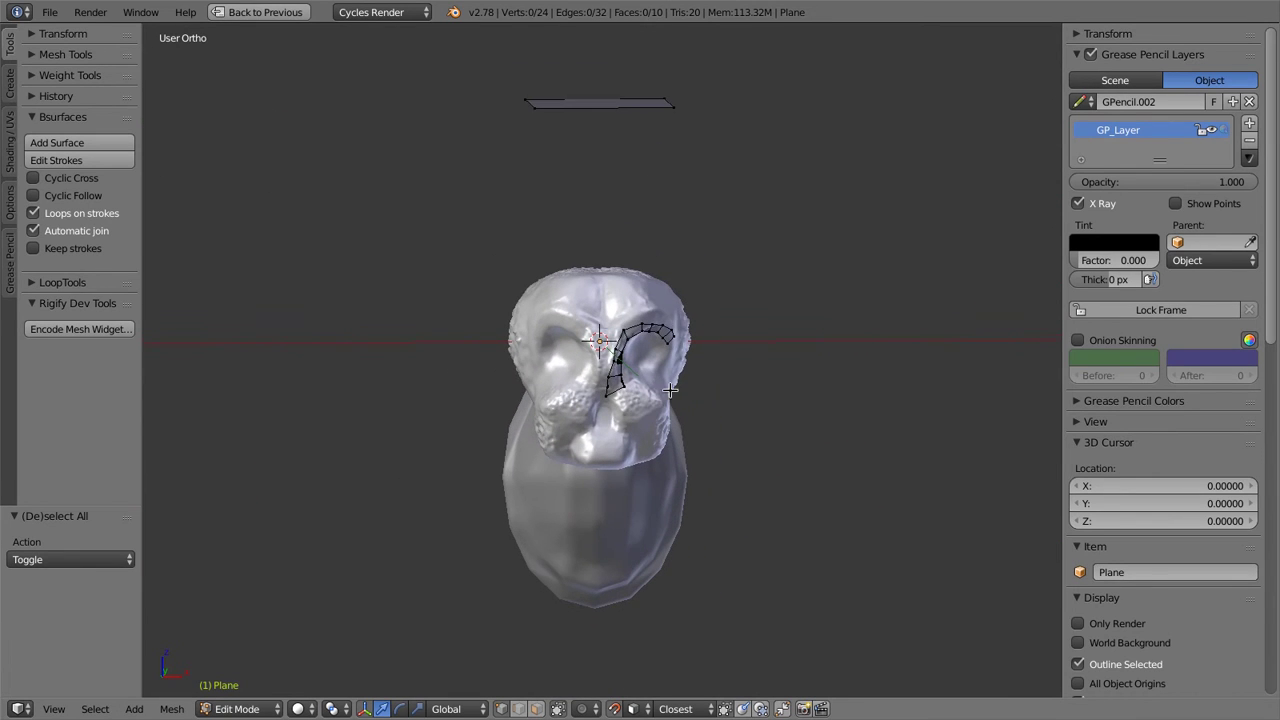
{"action": "left_click_drag", "start_coordinate": [661, 112], "coordinate": [674, 105]}
{"action": "key", "text": "l"}
{"action": "key", "text": "x"}
{"action": "left_click", "coordinate": [674, 105]}
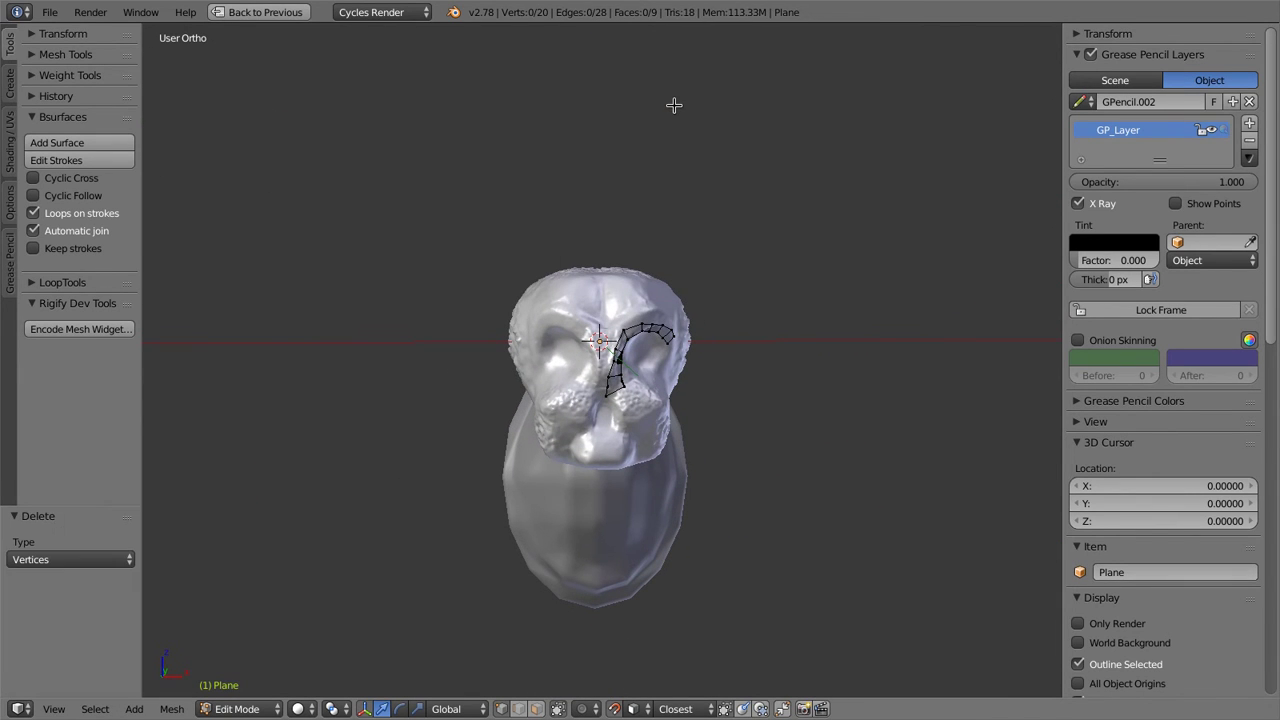
Delete the entire brow strip mesh
{"action": "scroll", "coordinate": [787, 537], "scroll_direction": "up", "scroll_amount": 8}
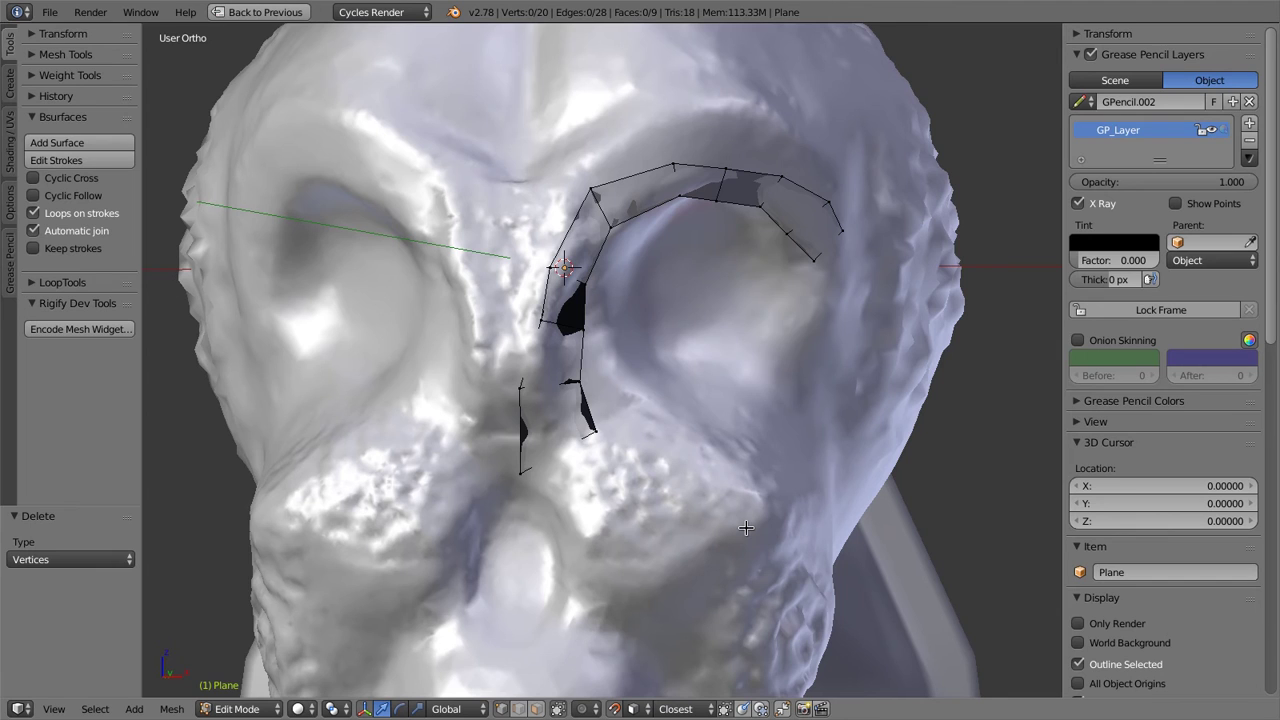
{"action": "scroll", "coordinate": [639, 310], "scroll_direction": "down", "scroll_amount": 3}
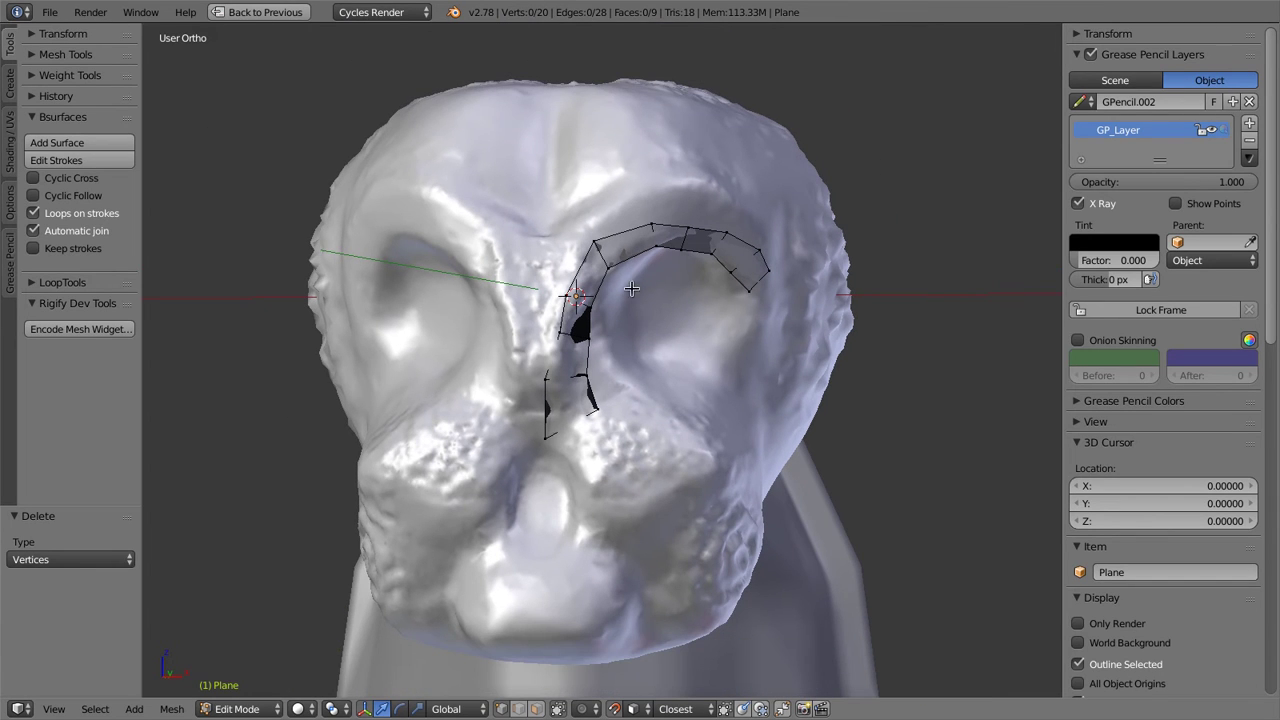
{"action": "key", "text": "l"}
{"action": "key", "text": "x"}
{"action": "left_click", "coordinate": [630, 256]}
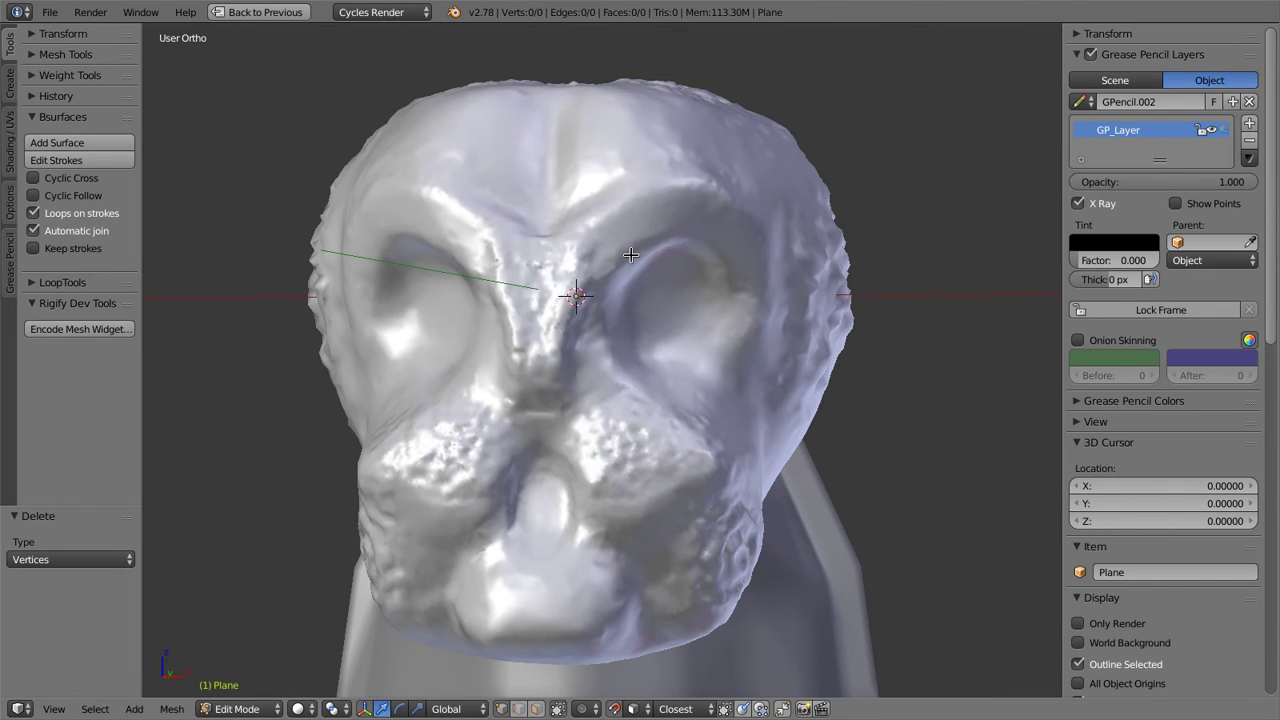
{"action": "scroll", "coordinate": [591, 294], "scroll_direction": "down", "scroll_amount": 2}
{"action": "key", "text": "shift+a"}
Add a new plane and rotate it 90° about X so it stands upright
{"action": "left_click", "coordinate": [591, 294]}
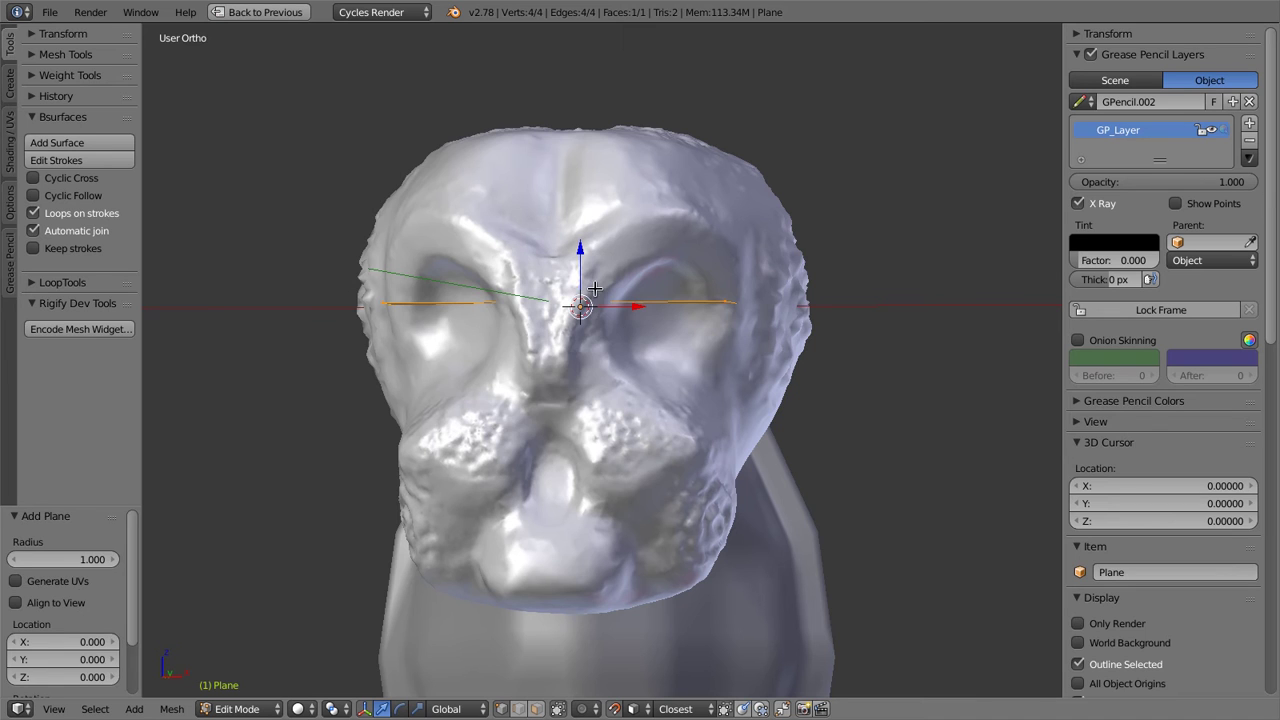
{"action": "key", "text": "KP_3"}
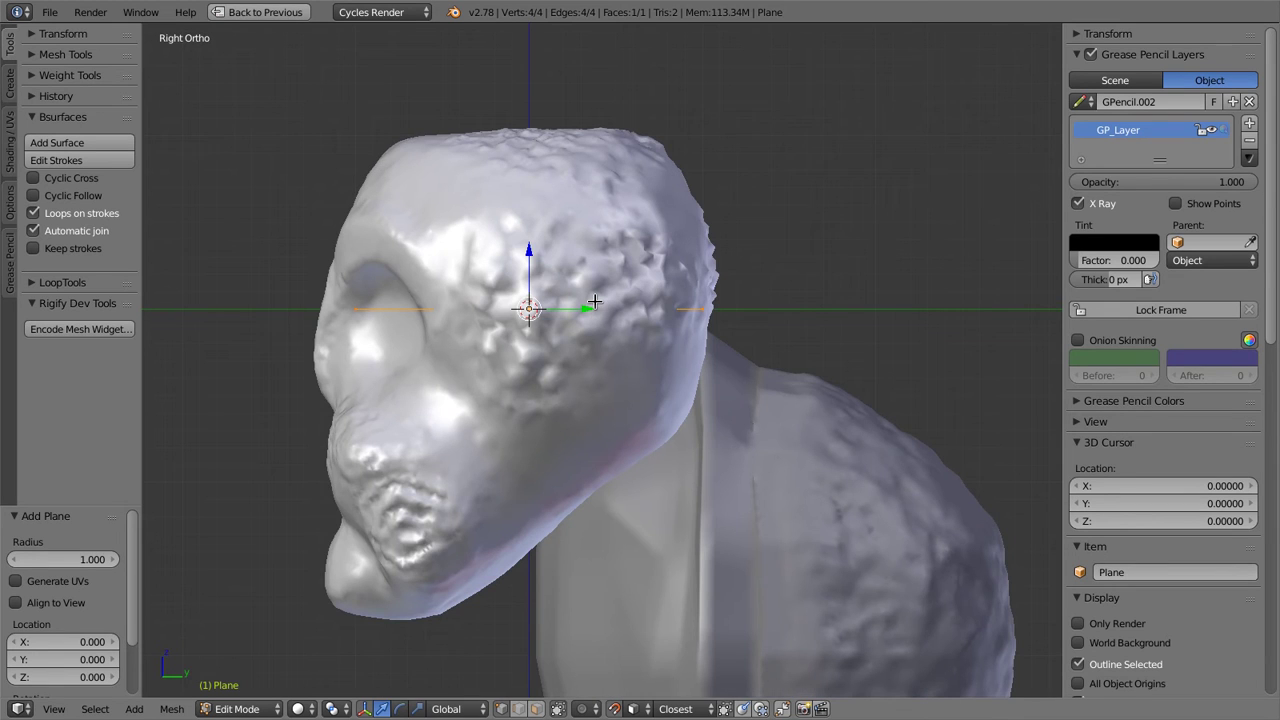
{"action": "key", "text": "g"}
{"action": "key", "text": "x"}
{"action": "key", "text": "Escape"}
{"action": "type", "text": "rx"}
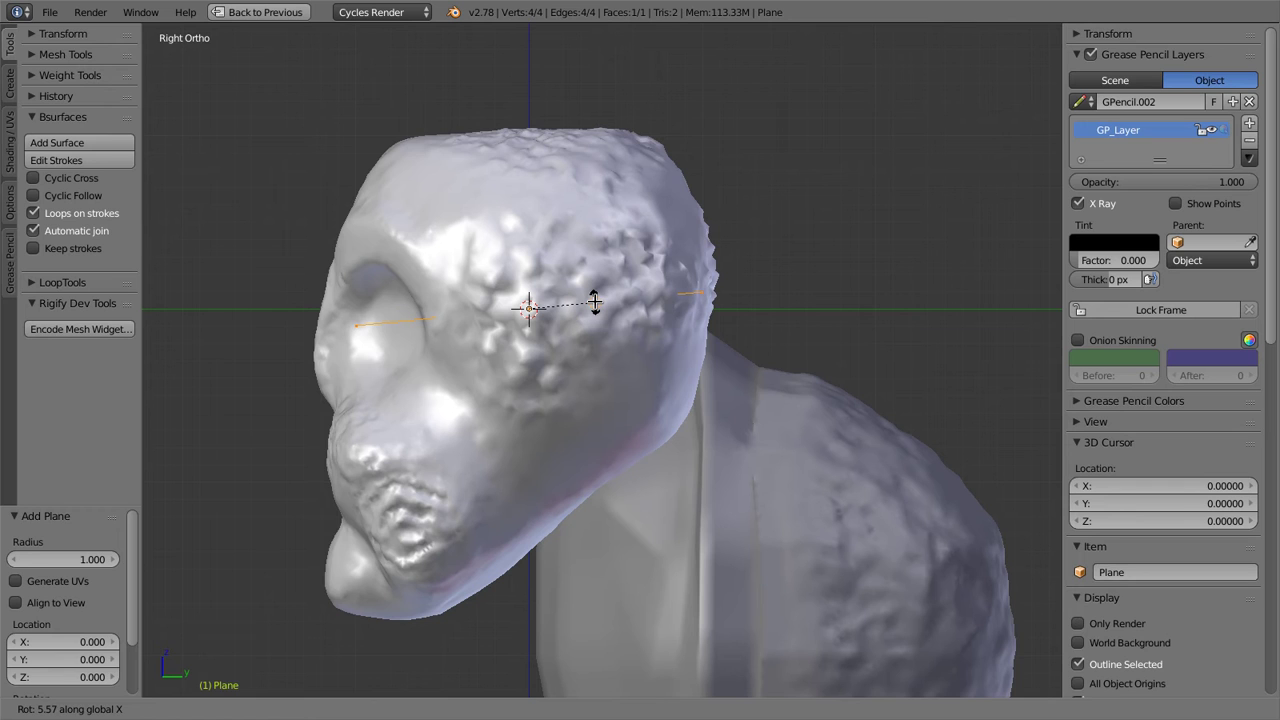
{"action": "type", "text": "90"}
{"action": "key", "text": "Return"}
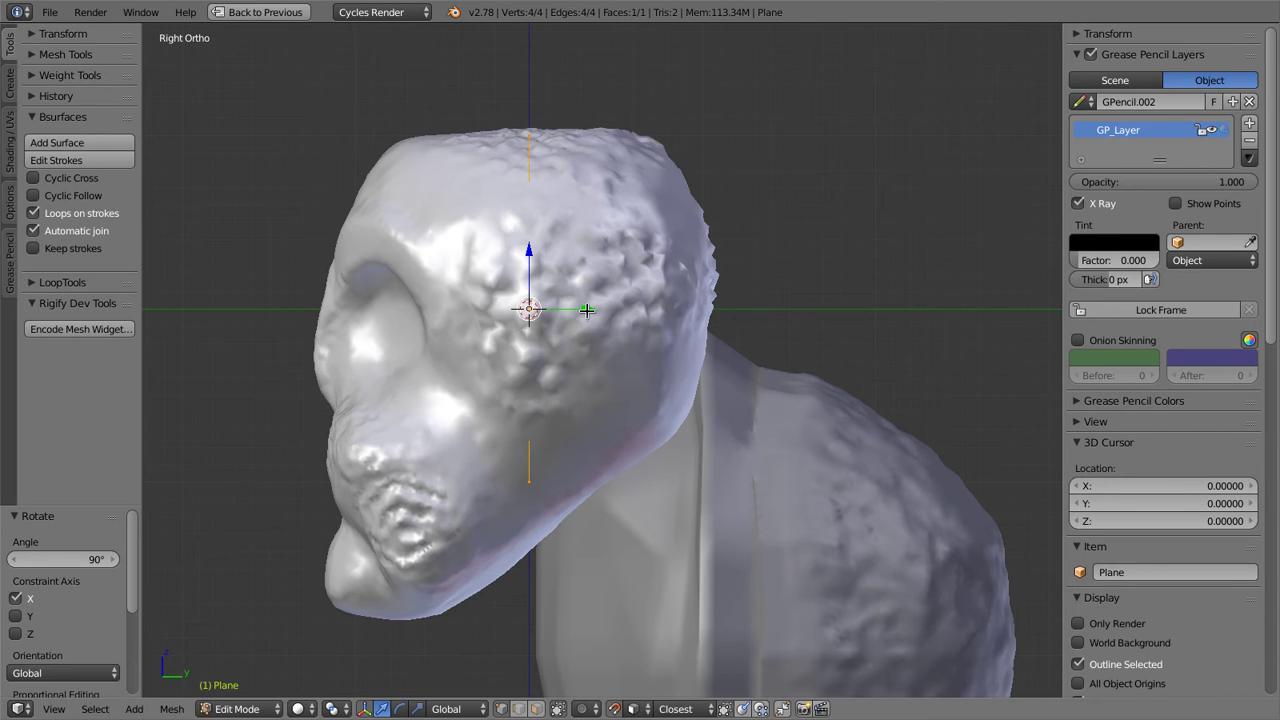
Move the upright plane along Y to -1.26, in front of the face
{"action": "key", "text": "g"}
{"action": "key", "text": "y"}
{"action": "left_click", "coordinate": [368, 313]}
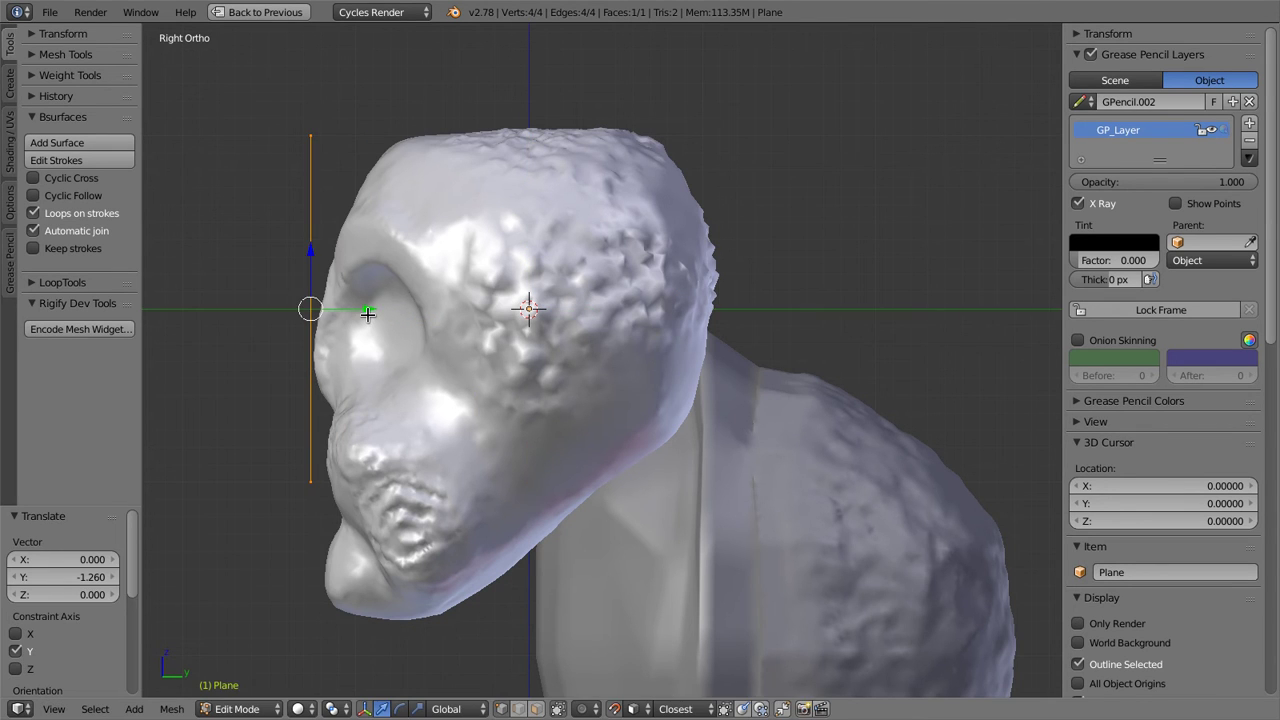
{"action": "key", "text": "KP_1"}
Drag the plane's top and bottom-right corners in toward the brow and eye
{"action": "right_click", "coordinate": [417, 135]}
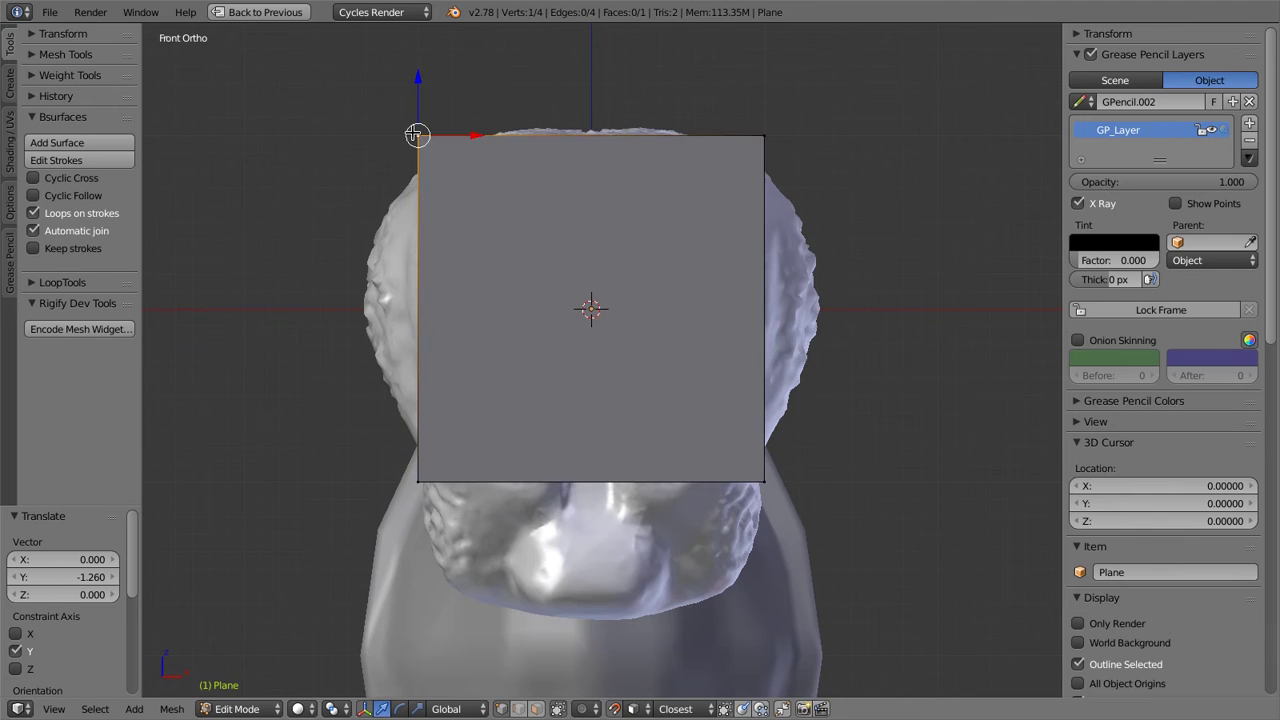
{"action": "key", "text": "g"}
{"action": "left_click", "coordinate": [680, 237]}
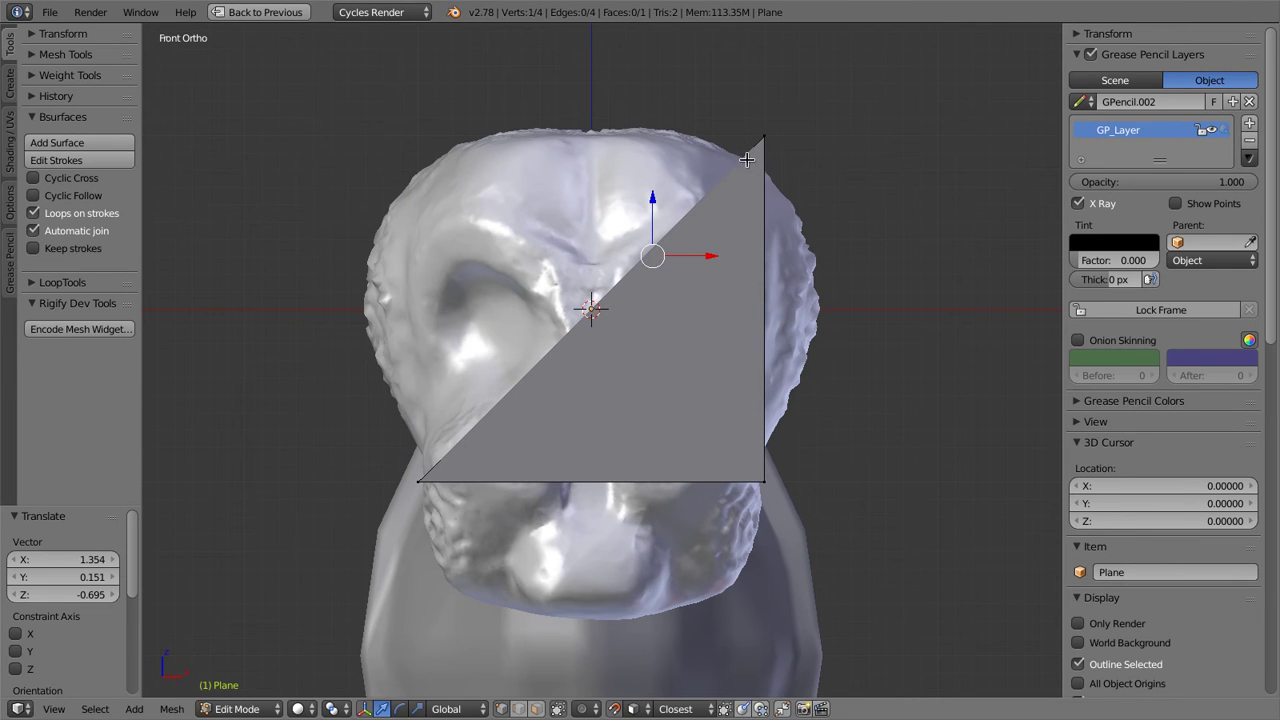
{"action": "key", "text": "g"}
{"action": "left_click", "coordinate": [664, 262]}
{"action": "right_click", "coordinate": [762, 481]}
{"action": "key", "text": "g"}
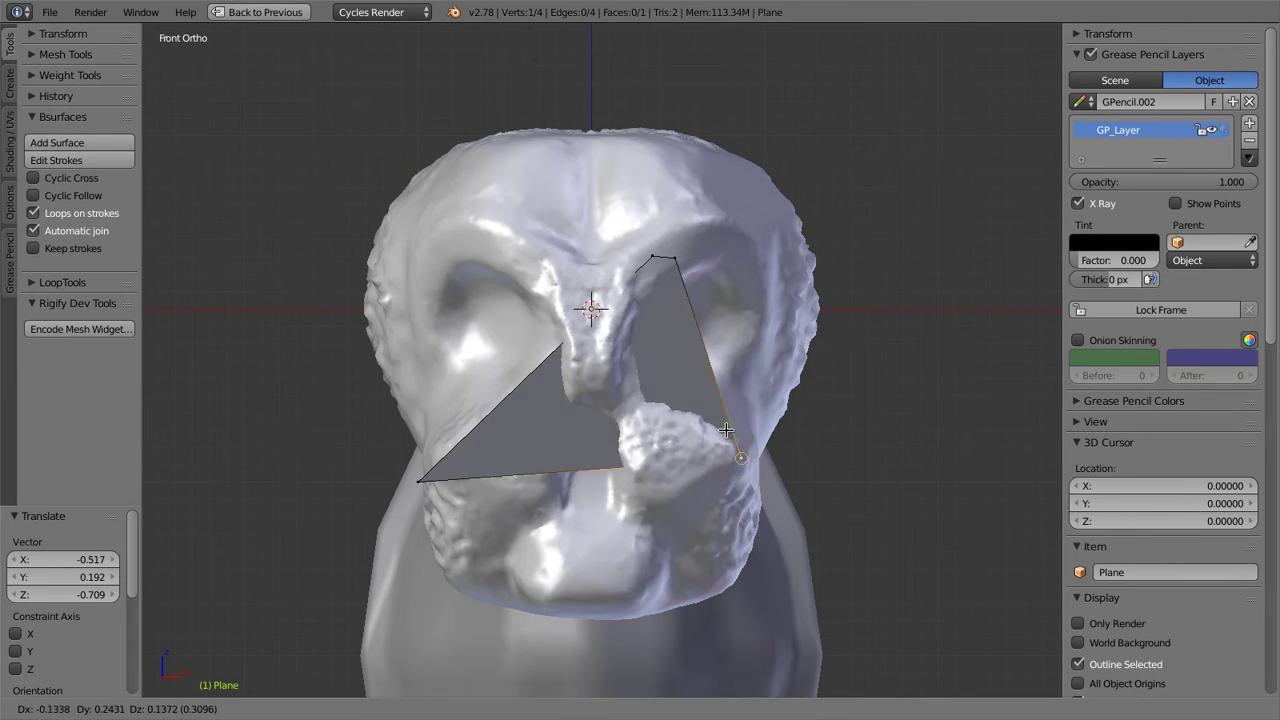
{"action": "left_click", "coordinate": [645, 313]}
Refine the corners into a small quad at the eye socket's inner corner
{"action": "right_click", "coordinate": [411, 484]}
{"action": "key", "text": "g"}
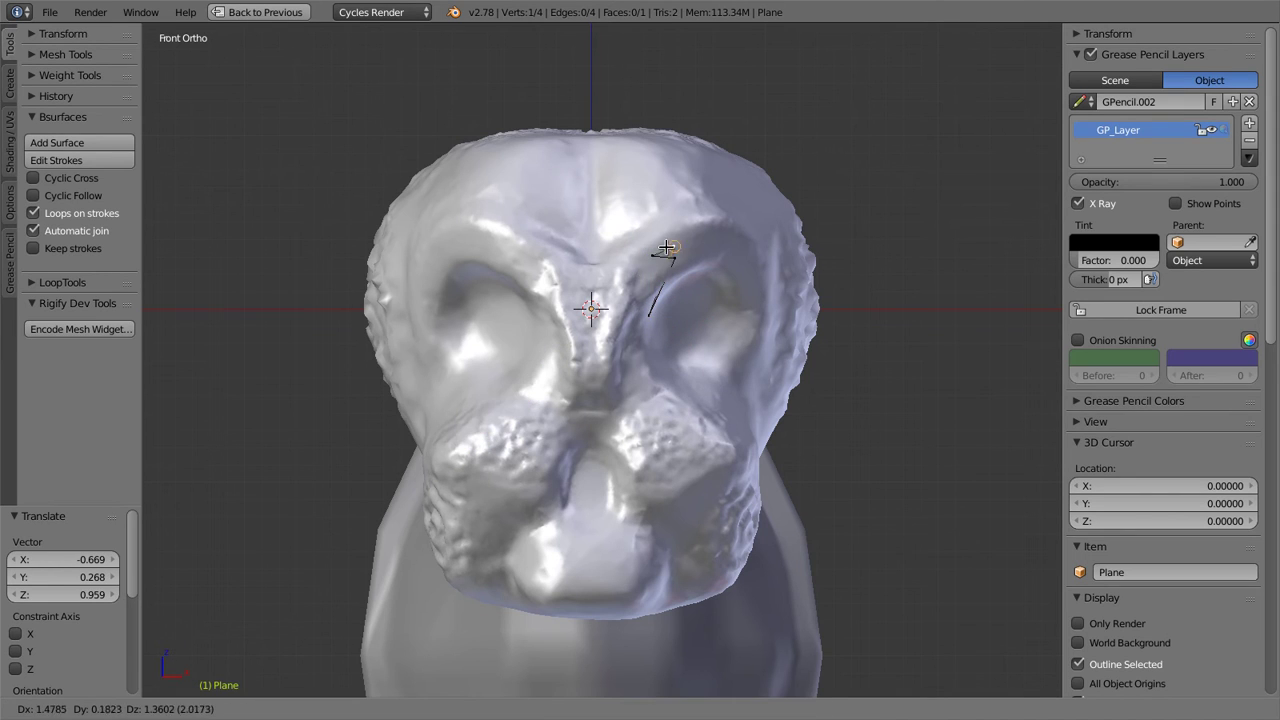
{"action": "left_click", "coordinate": [615, 298]}
{"action": "right_click", "coordinate": [646, 312]}
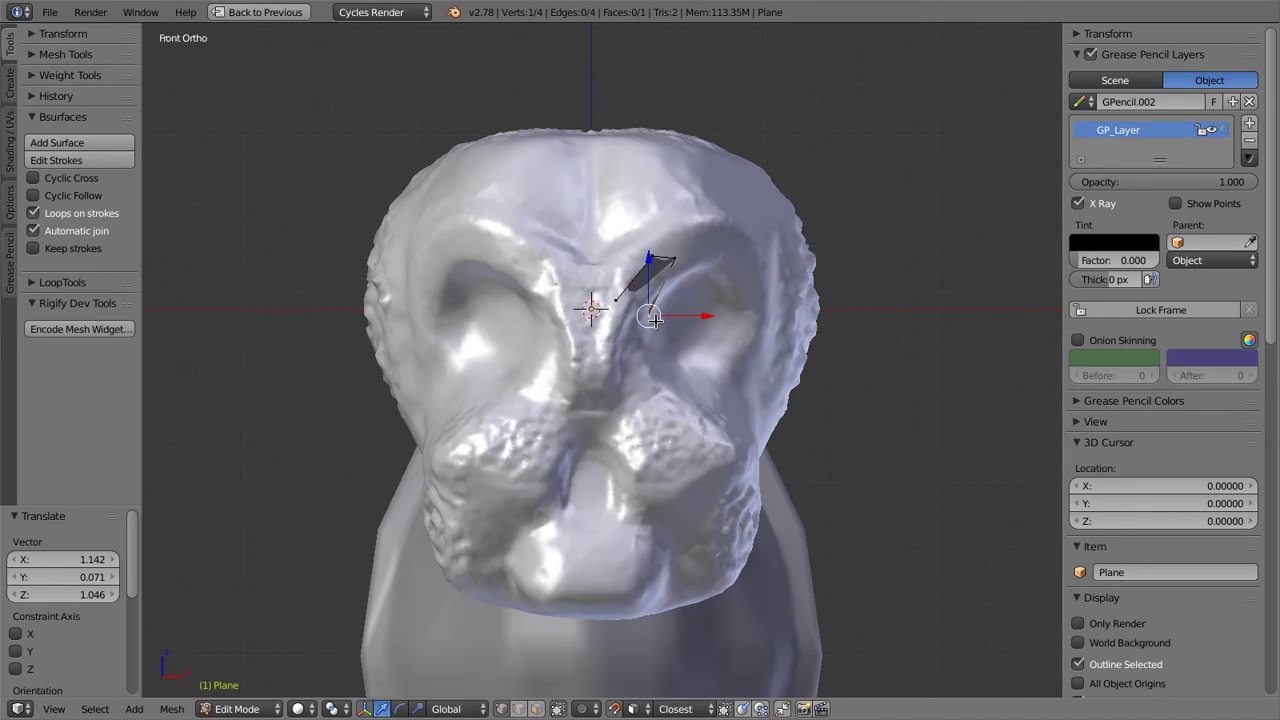
{"action": "key", "text": "g"}
{"action": "left_click", "coordinate": [637, 318]}
{"action": "right_click", "coordinate": [652, 256]}
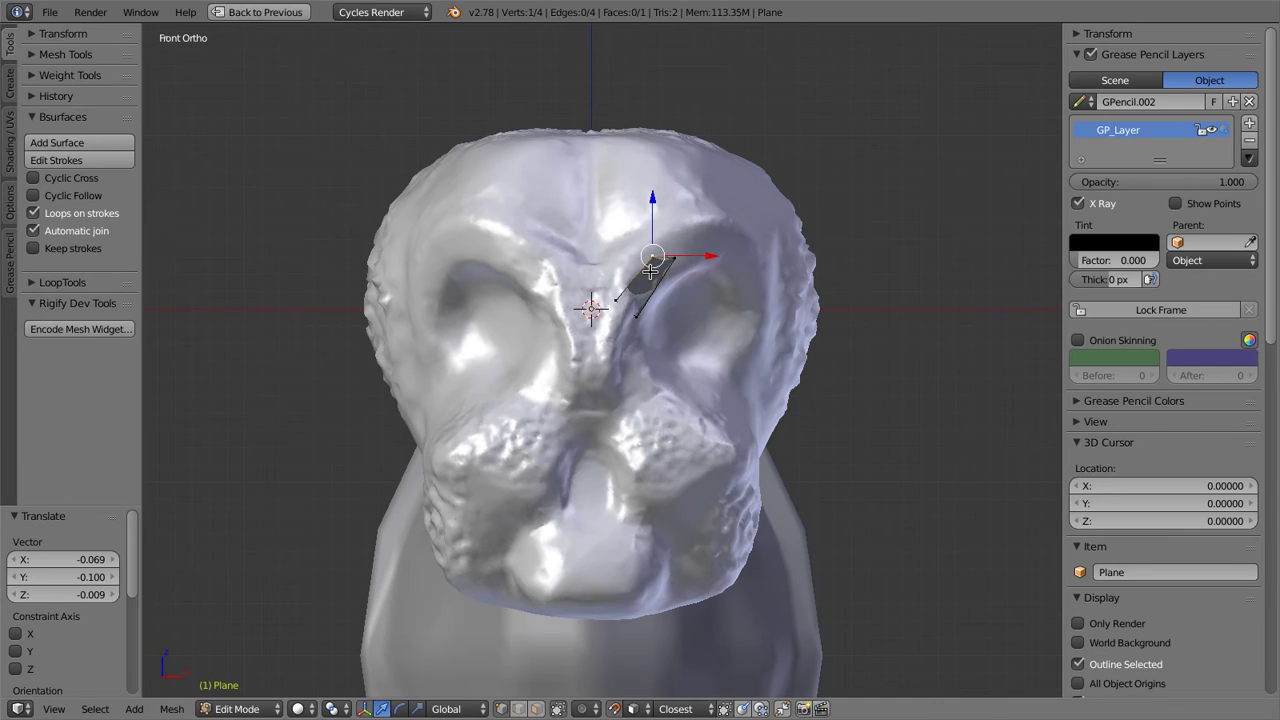
{"action": "key", "text": "g"}
{"action": "left_click", "coordinate": [640, 272]}
{"action": "right_click", "coordinate": [673, 258]}
{"action": "key", "text": "g"}
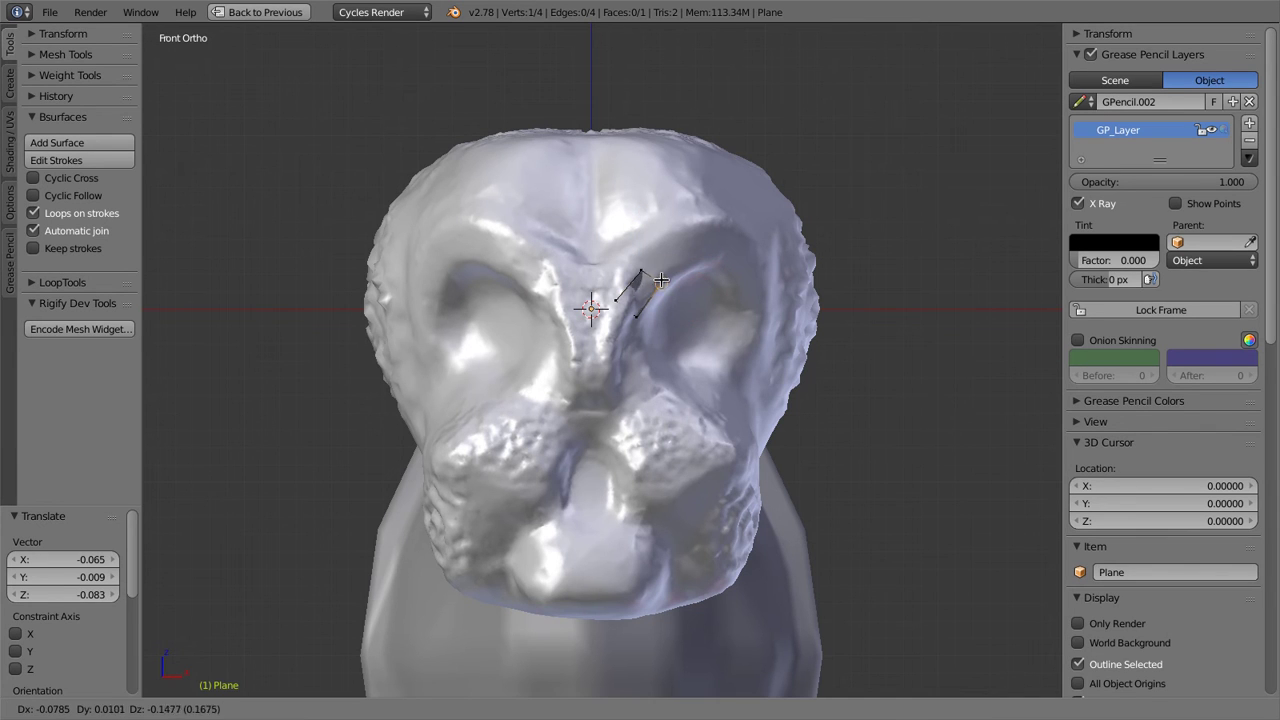
{"action": "left_click", "coordinate": [660, 279]}
Select the quad's top edge and zoom in on the quad by the eye
{"action": "right_click", "coordinate": [640, 270], "text": "shift"}
{"action": "scroll", "coordinate": [660, 266], "scroll_direction": "up", "scroll_amount": 4}
{"action": "middle_click_drag", "start_coordinate": [694, 254], "coordinate": [473, 369], "text": "shift"}
{"action": "scroll", "coordinate": [473, 369], "scroll_direction": "up", "scroll_amount": 1}
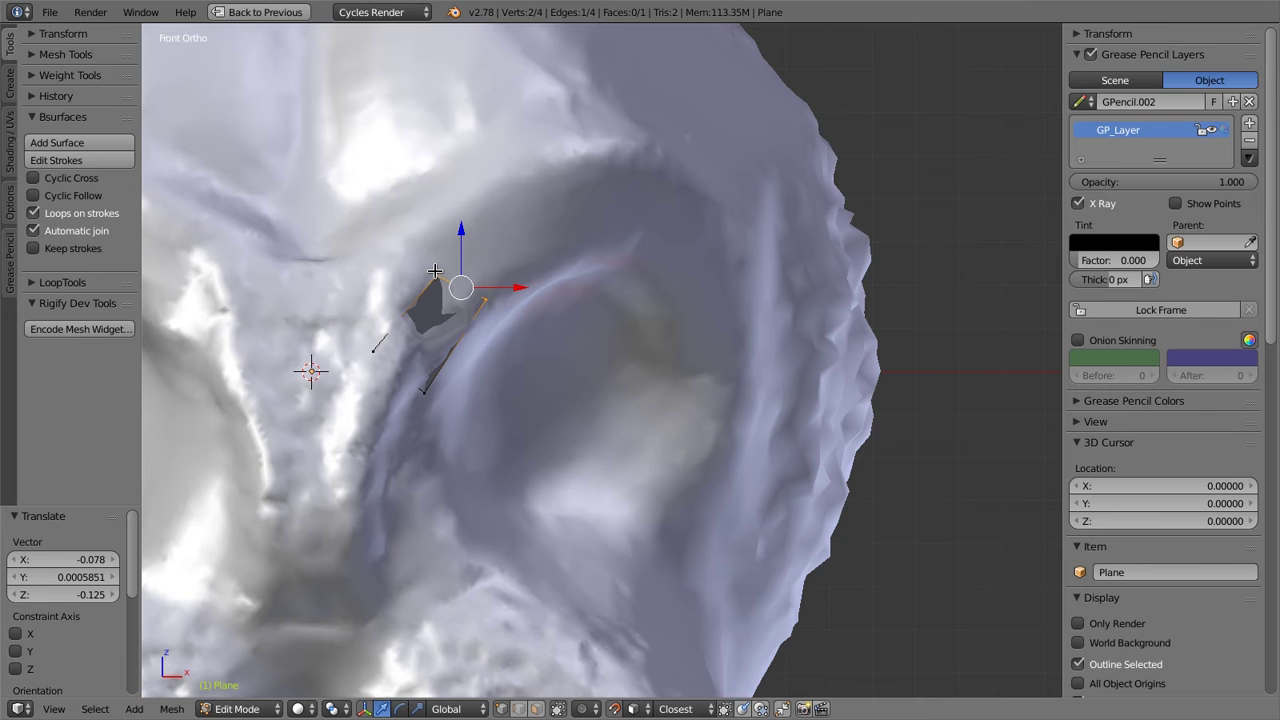
Extrude the selected edge into a second face and reposition its vertices
{"action": "key", "text": "e"}
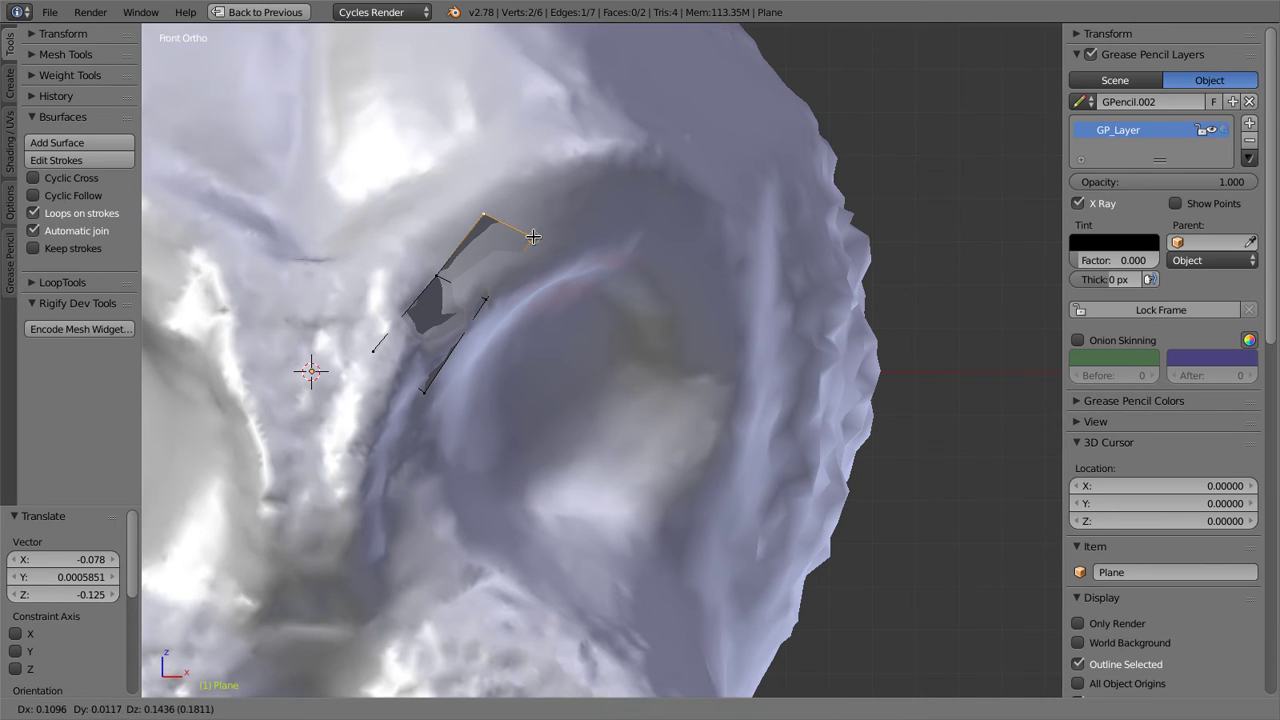
{"action": "left_click", "coordinate": [528, 229]}
{"action": "right_click", "coordinate": [536, 240]}
{"action": "key", "text": "g"}
{"action": "left_click", "coordinate": [548, 248]}
{"action": "right_click", "coordinate": [484, 215]}
{"action": "key", "text": "g"}
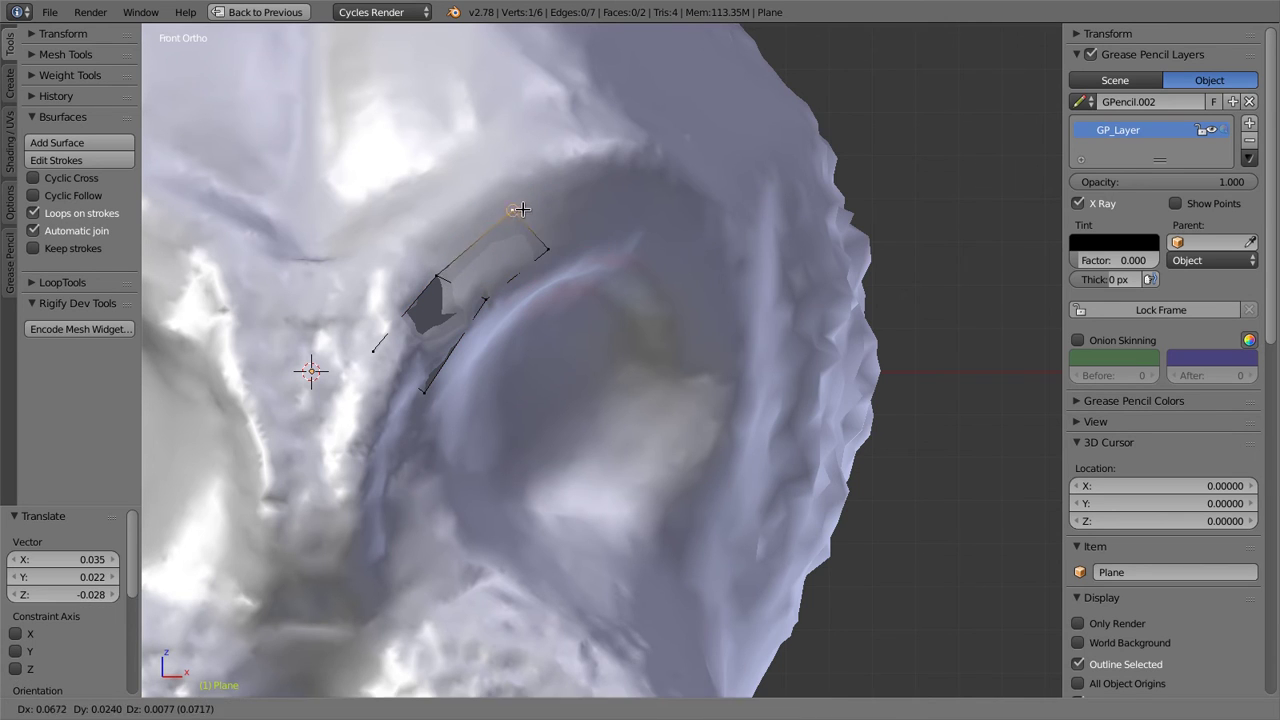
{"action": "left_click", "coordinate": [533, 208]}
Extend a strip of faces around the whole eye-socket rim and close the gap with F
{"action": "right_click", "coordinate": [550, 247], "text": "shift"}
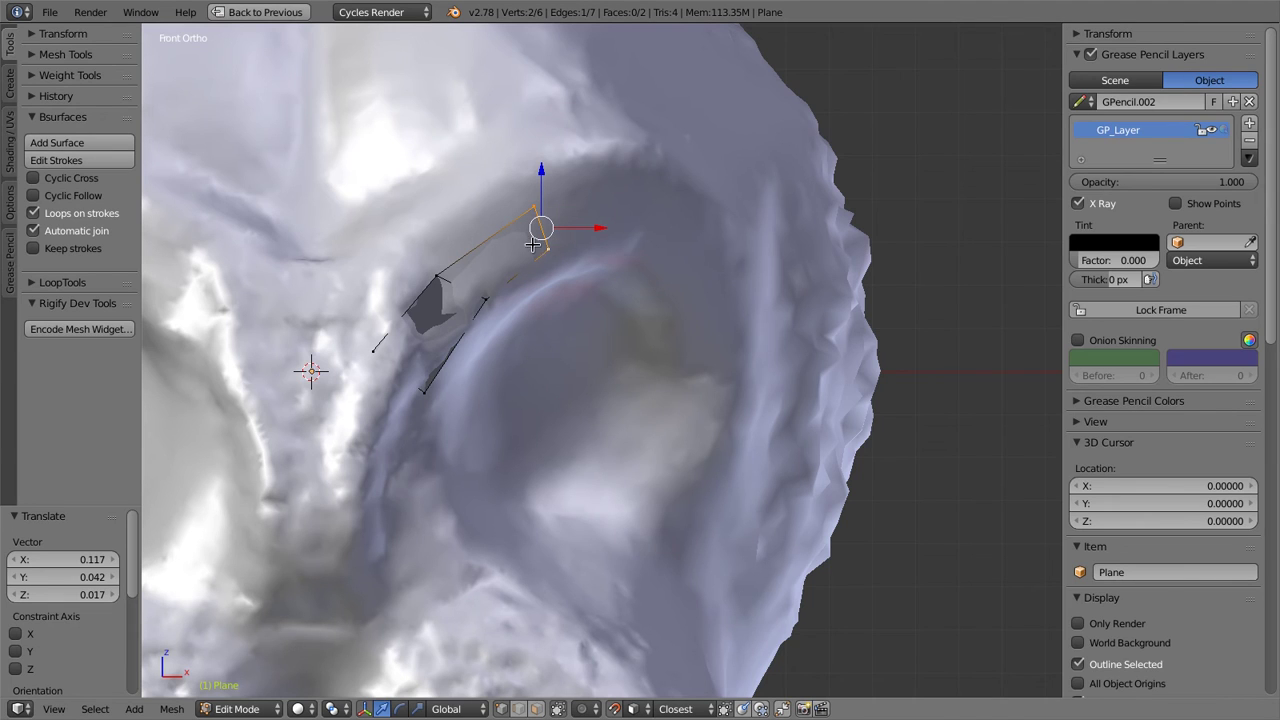
{"action": "left_click", "coordinate": [651, 240], "text": "ctrl"}
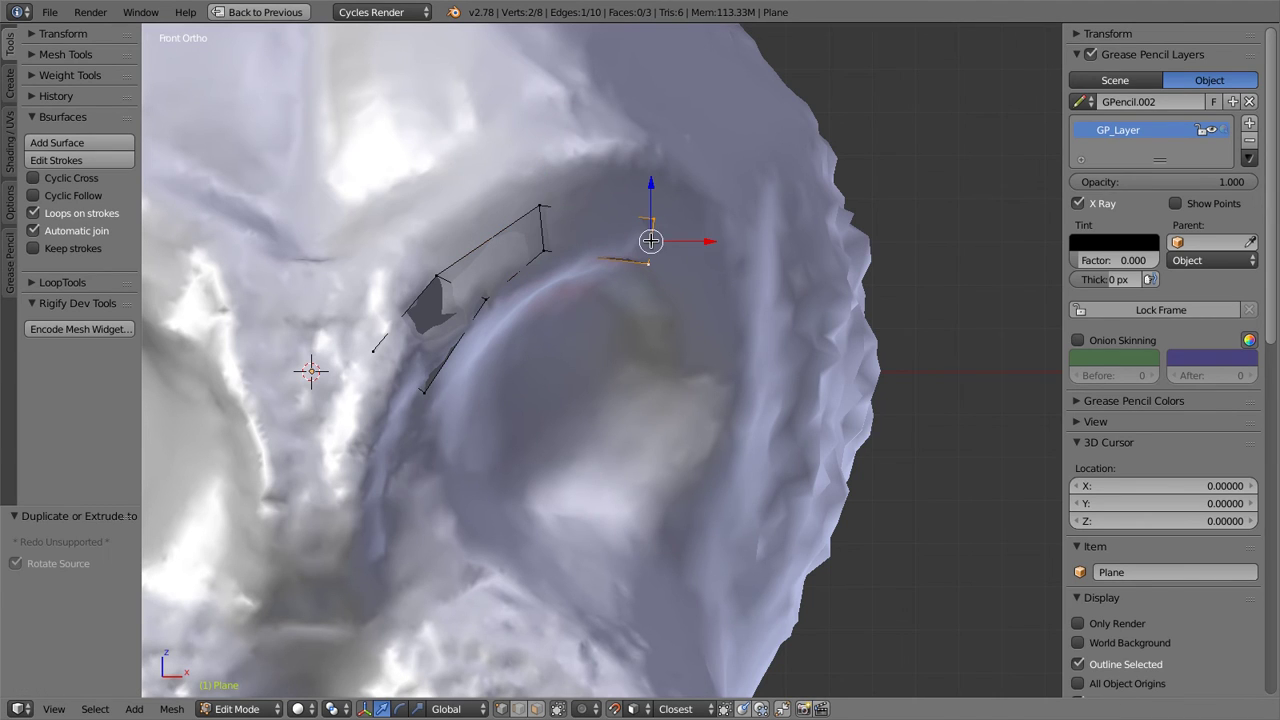
{"action": "left_click", "coordinate": [707, 298], "text": "ctrl"}
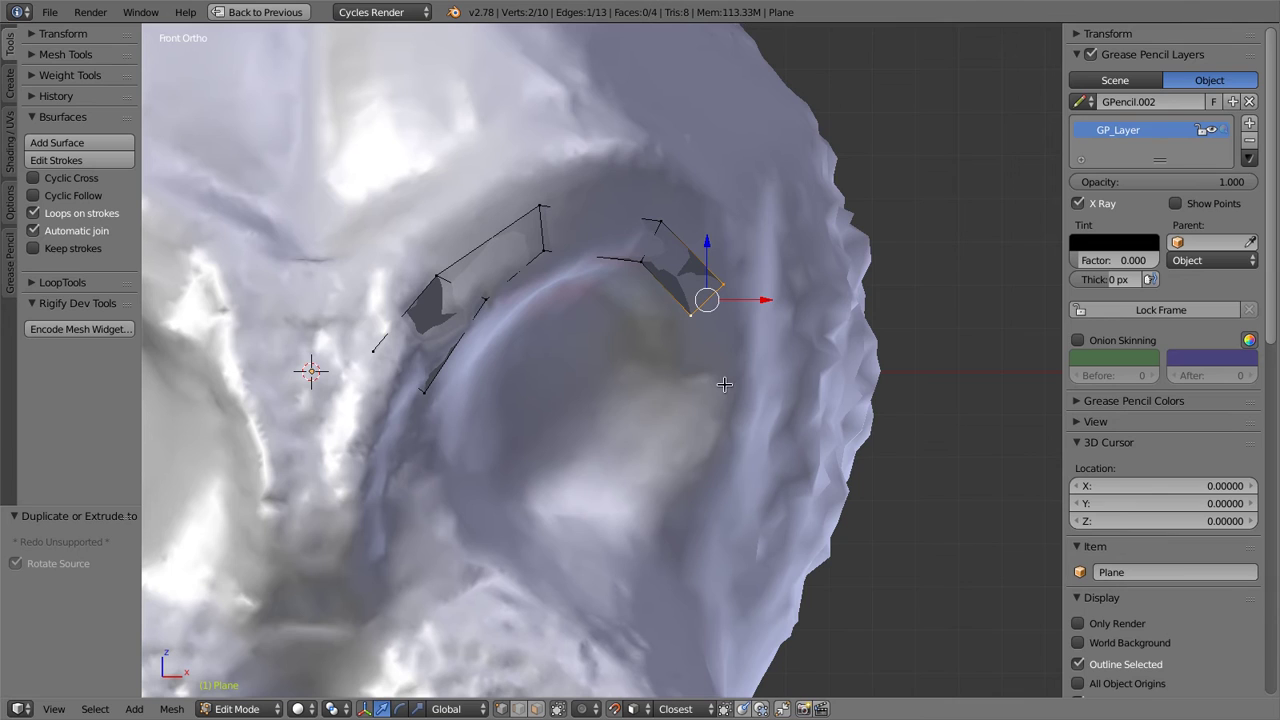
{"action": "left_click", "coordinate": [737, 402], "text": "ctrl"}
{"action": "left_click", "coordinate": [723, 460], "text": "ctrl"}
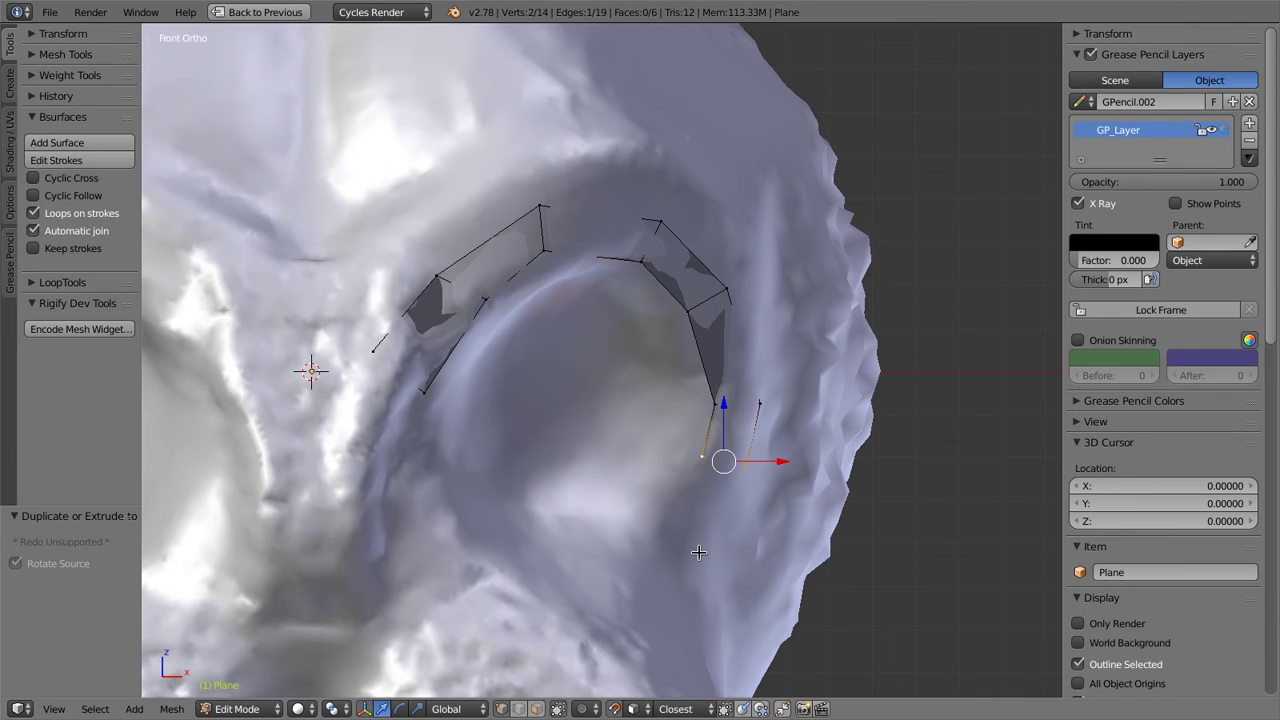
{"action": "left_click", "coordinate": [696, 552], "text": "ctrl"}
{"action": "left_click", "coordinate": [638, 579], "text": "ctrl"}
{"action": "left_click", "coordinate": [566, 589], "text": "ctrl"}
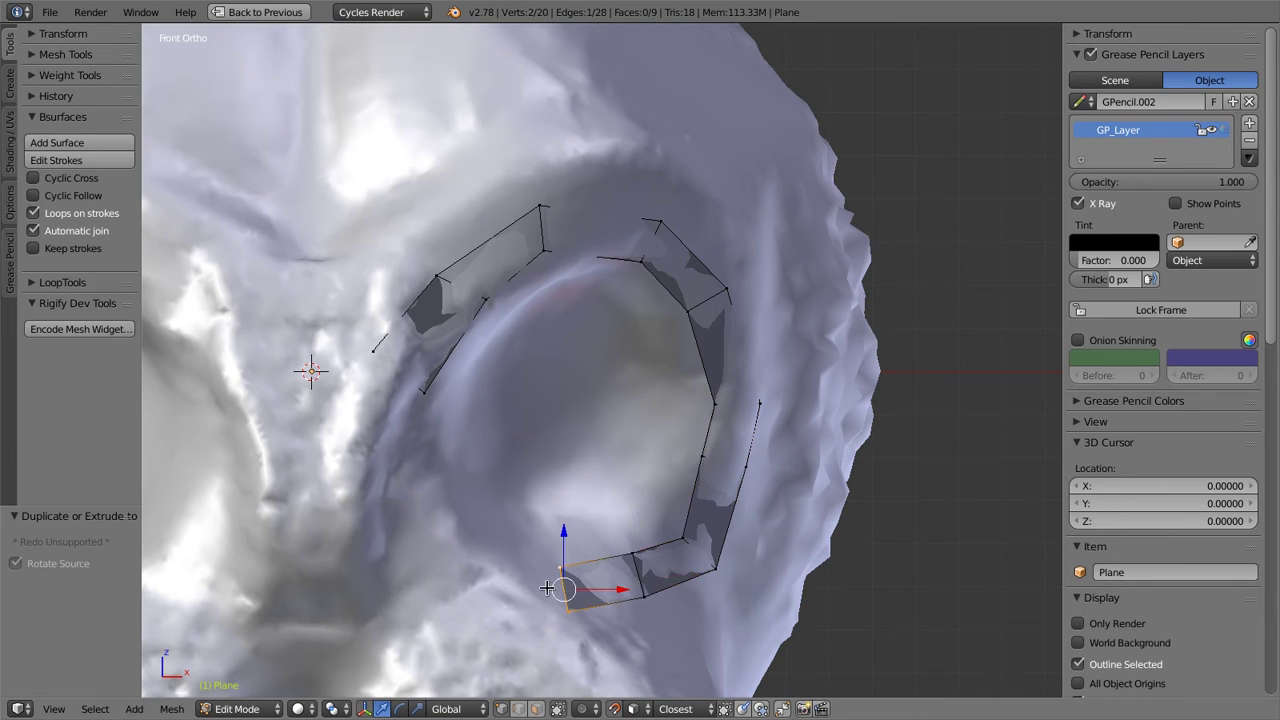
{"action": "left_click", "coordinate": [490, 558], "text": "ctrl"}
{"action": "left_click", "coordinate": [411, 518], "text": "ctrl"}
{"action": "left_click", "coordinate": [369, 422], "text": "ctrl"}
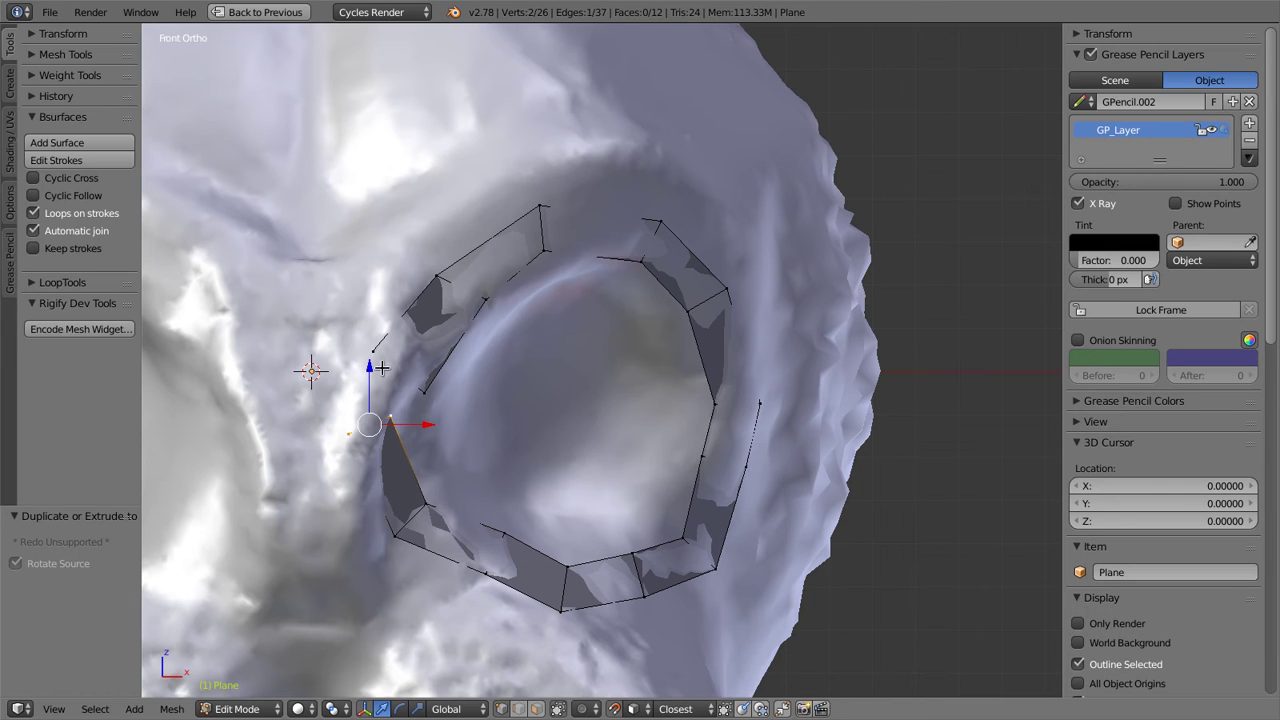
{"action": "key", "text": "f"}
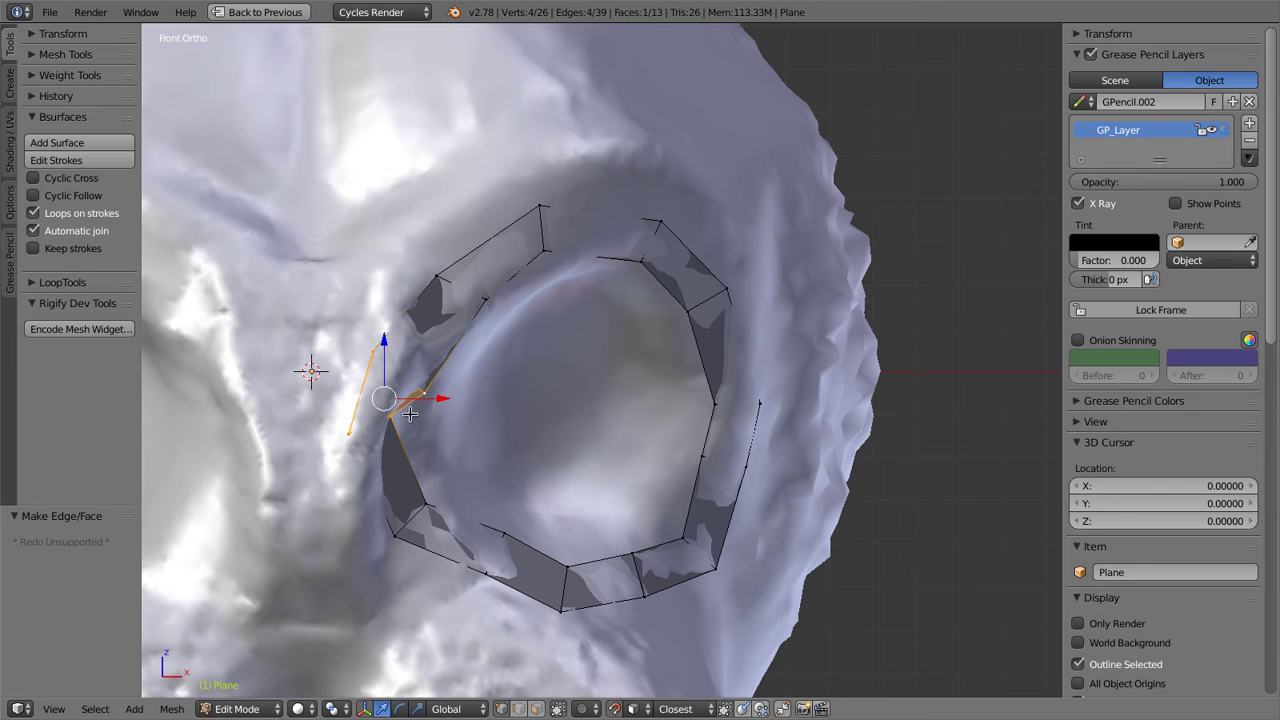
Tweak a vertex at the ring's inner corner into place
{"action": "right_click", "coordinate": [395, 413]}
{"action": "key", "text": "g"}
{"action": "left_click", "coordinate": [412, 424]}
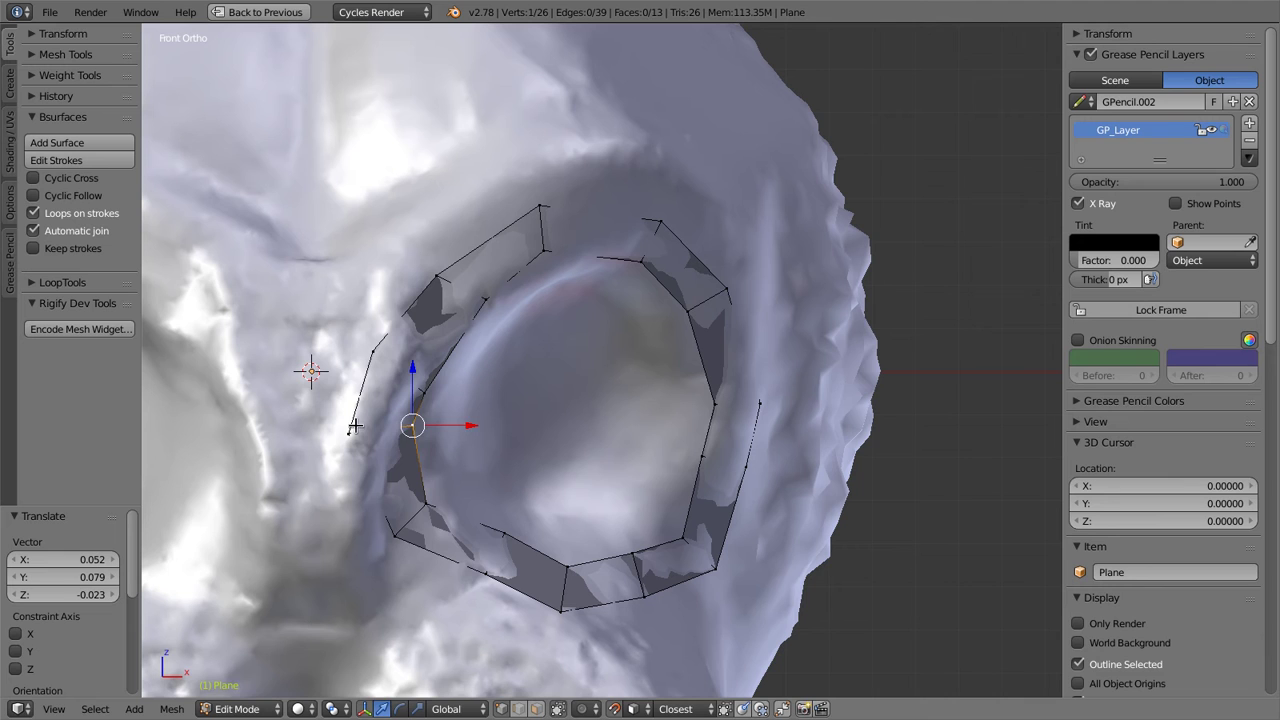
{"action": "key", "text": "g"}
{"action": "left_click", "coordinate": [370, 418]}
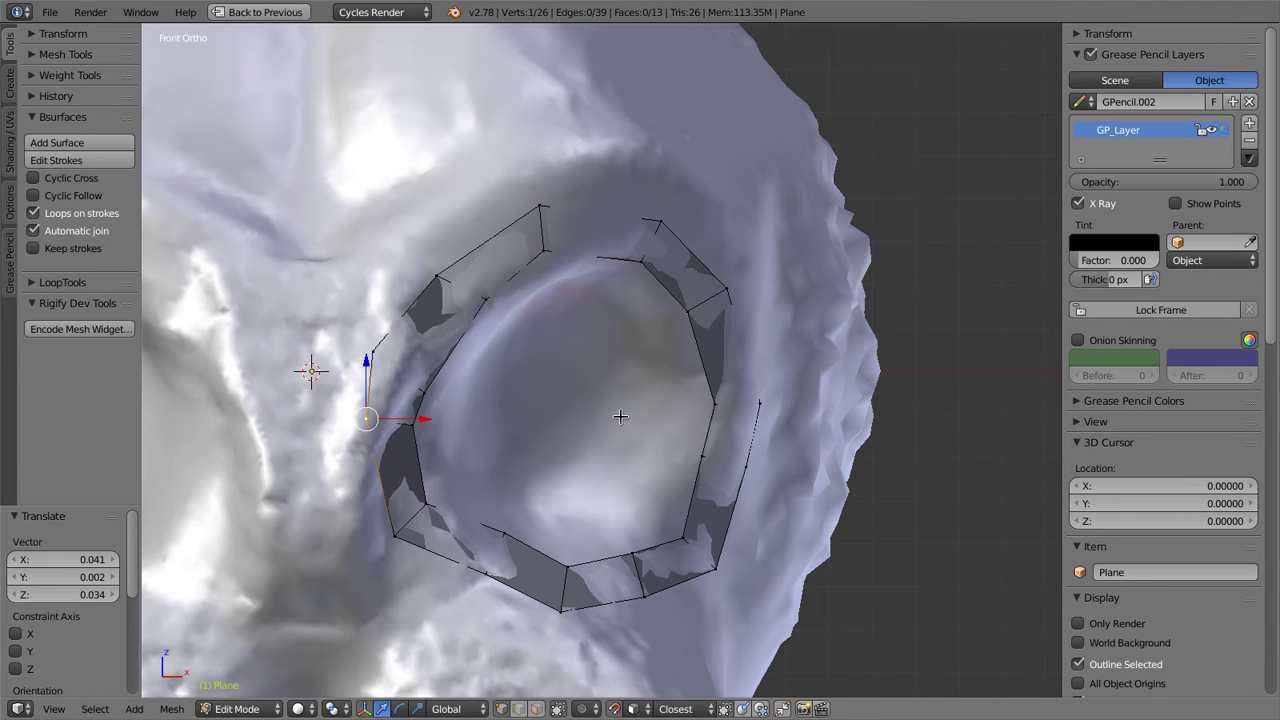
Delete the whole eye-socket ring mesh
{"action": "scroll", "coordinate": [620, 420], "scroll_direction": "down", "scroll_amount": 2}
{"action": "key", "text": "a"}
{"action": "scroll", "coordinate": [644, 411], "scroll_direction": "down", "scroll_amount": 3}
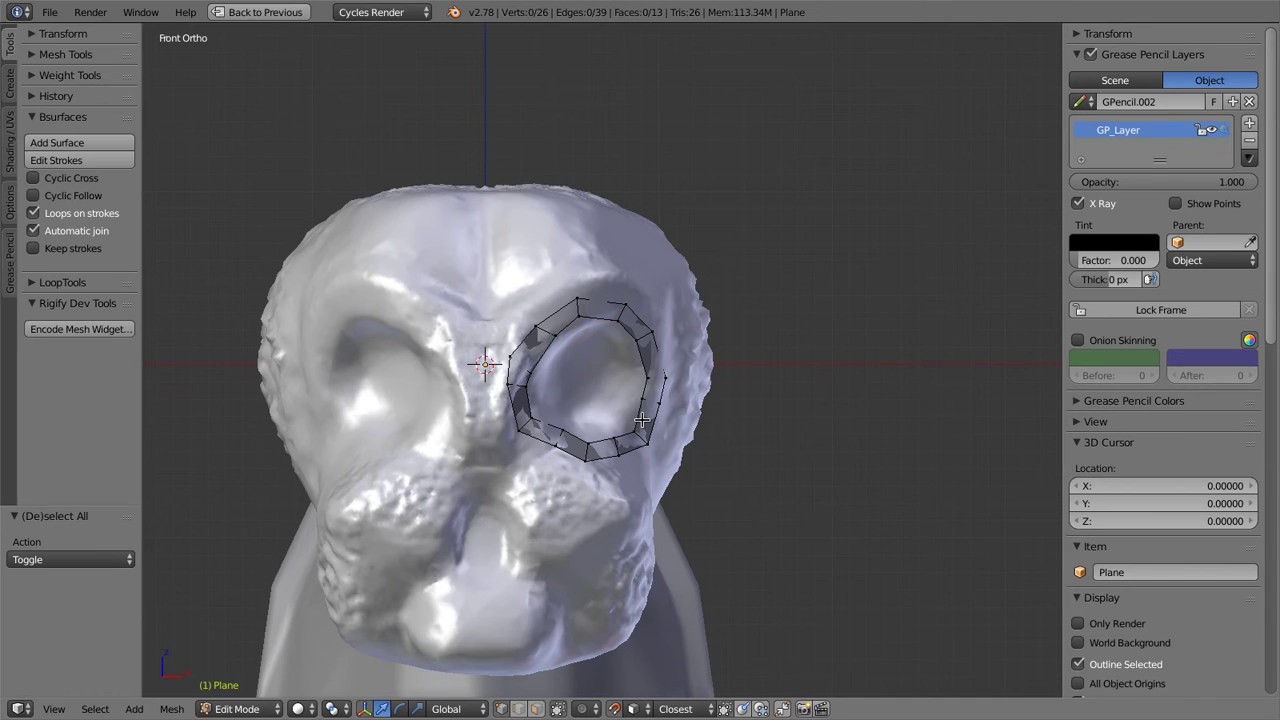
{"action": "key", "text": "l"}
{"action": "key", "text": "x"}
{"action": "left_click", "coordinate": [641, 420]}
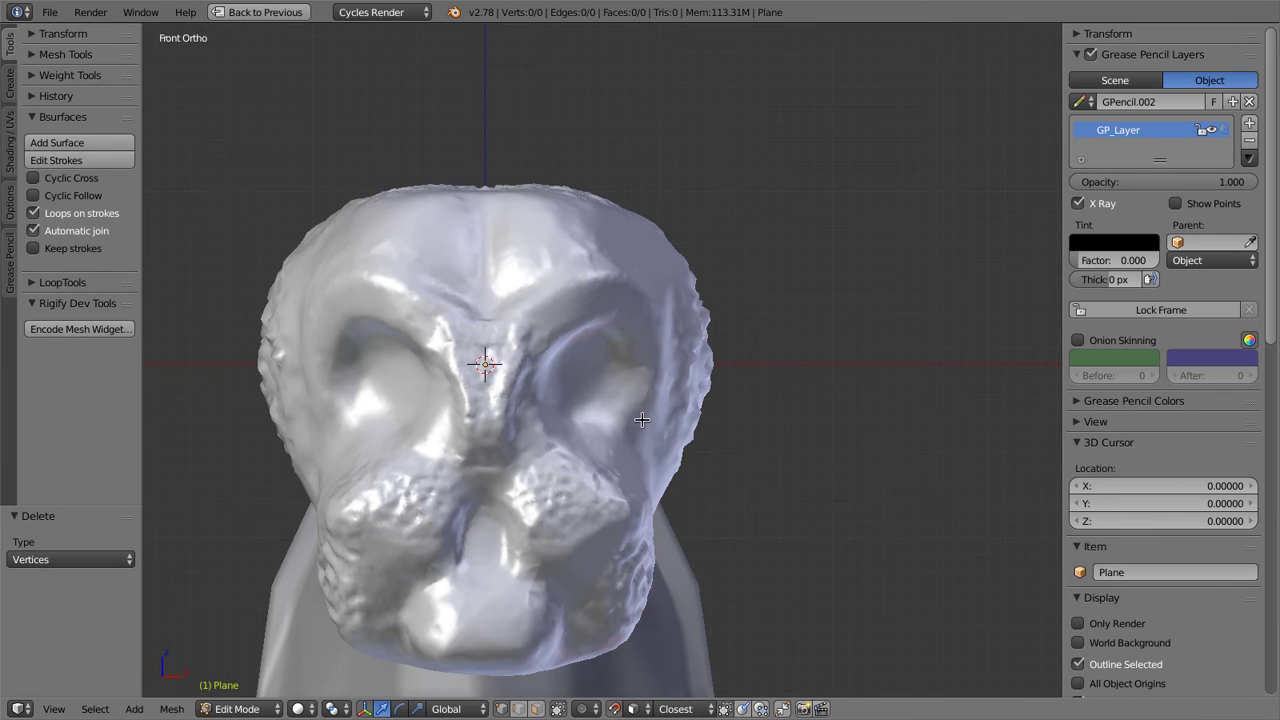
{"action": "key", "text": "shift+a"}
Add a cube and orbit to see it alongside the sculpt
{"action": "left_click", "coordinate": [632, 440]}
{"action": "scroll", "coordinate": [660, 424], "scroll_direction": "down", "scroll_amount": 4}
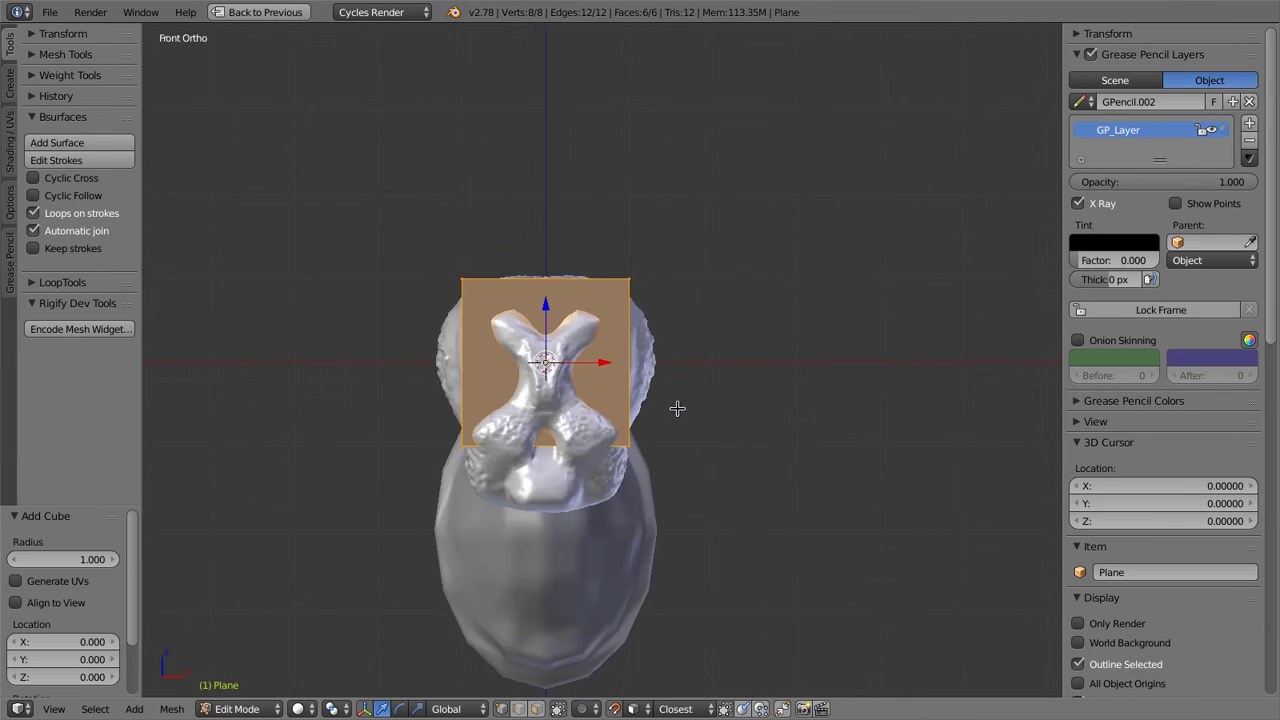
{"action": "middle_click_drag", "start_coordinate": [677, 408], "coordinate": [560, 400]}
{"action": "scroll", "coordinate": [500, 405], "scroll_direction": "up", "scroll_amount": 4}
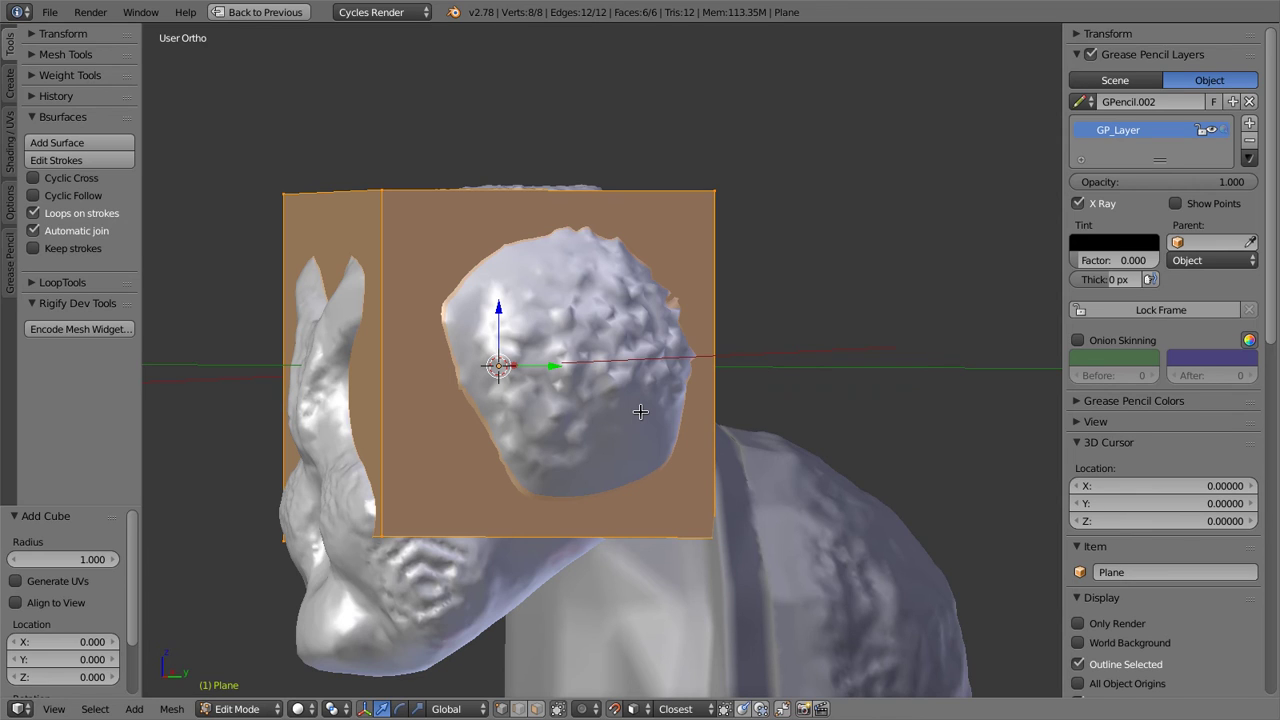
{"action": "middle_click_drag", "start_coordinate": [566, 361], "coordinate": [575, 386]}
{"action": "scroll", "coordinate": [575, 386], "scroll_direction": "up", "scroll_amount": 4}
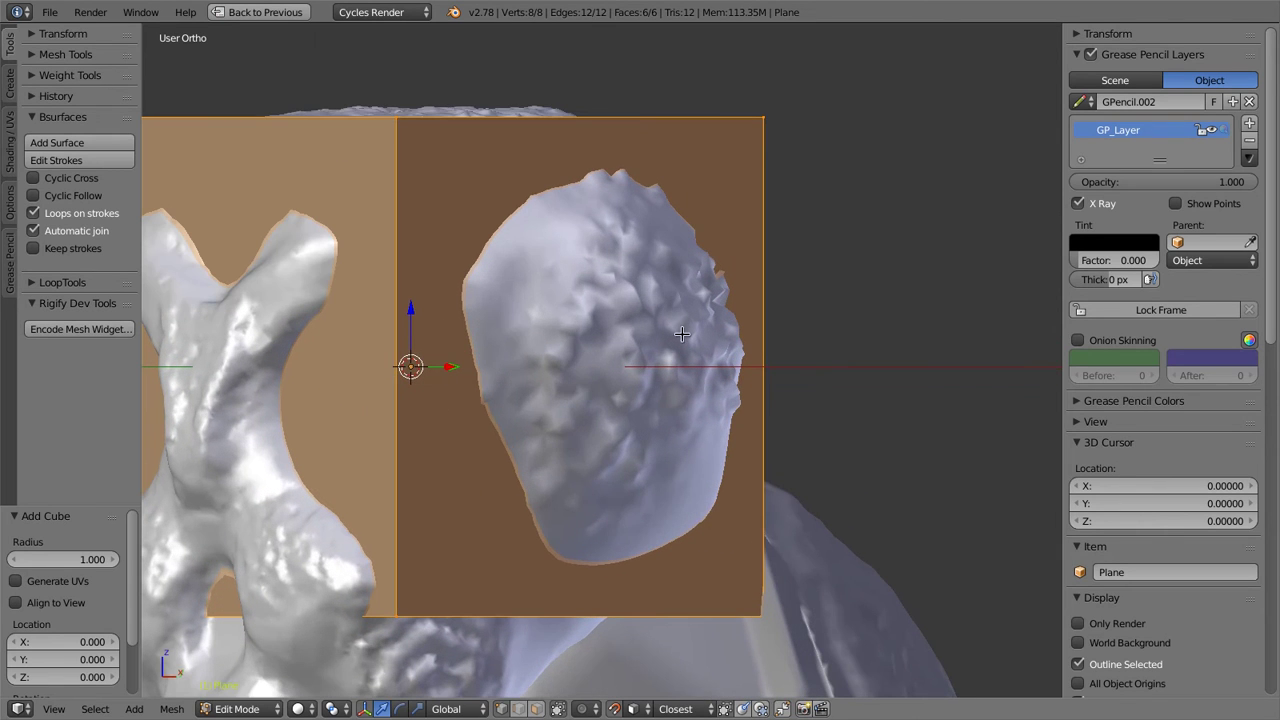
Smooth-subdivide the cube twice into a 98-vertex ball, then view it in wireframe from the right
{"action": "key", "text": "w"}
{"action": "left_click", "coordinate": [605, 323]}
{"action": "key", "text": "w"}
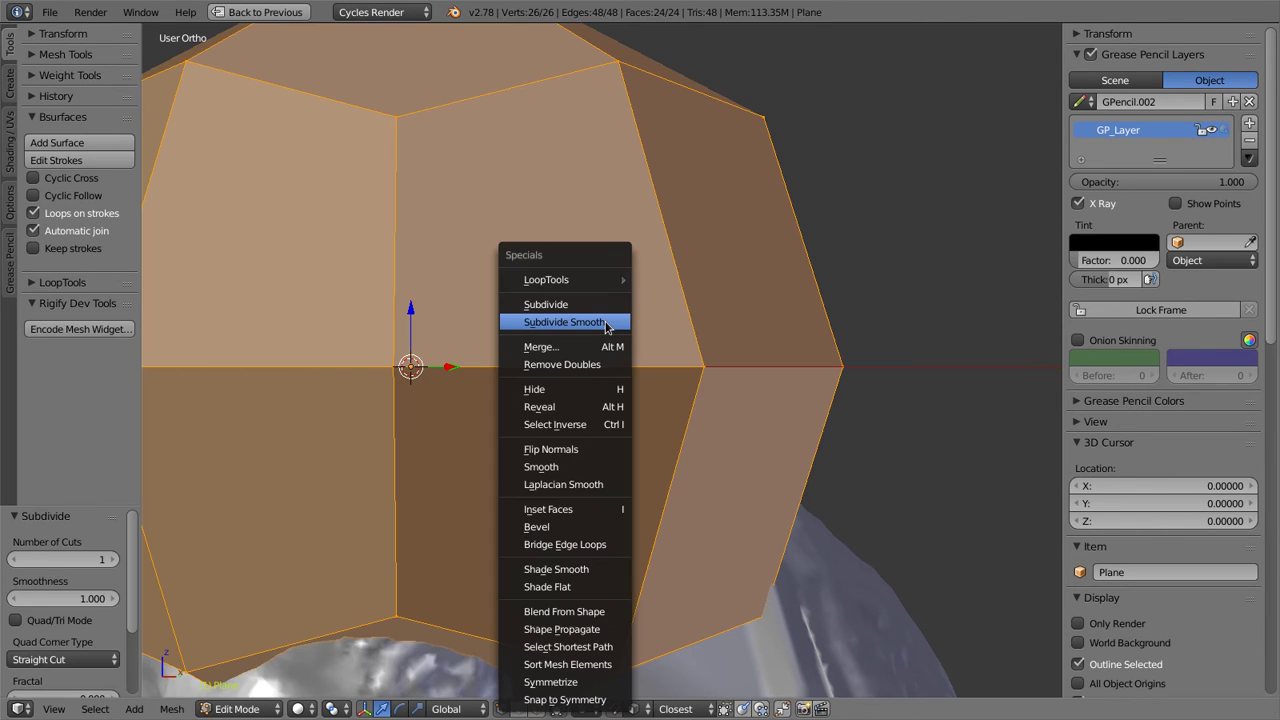
{"action": "left_click", "coordinate": [605, 323]}
{"action": "scroll", "coordinate": [603, 329], "scroll_direction": "down", "scroll_amount": 3}
{"action": "middle_click_drag", "start_coordinate": [600, 334], "coordinate": [533, 334]}
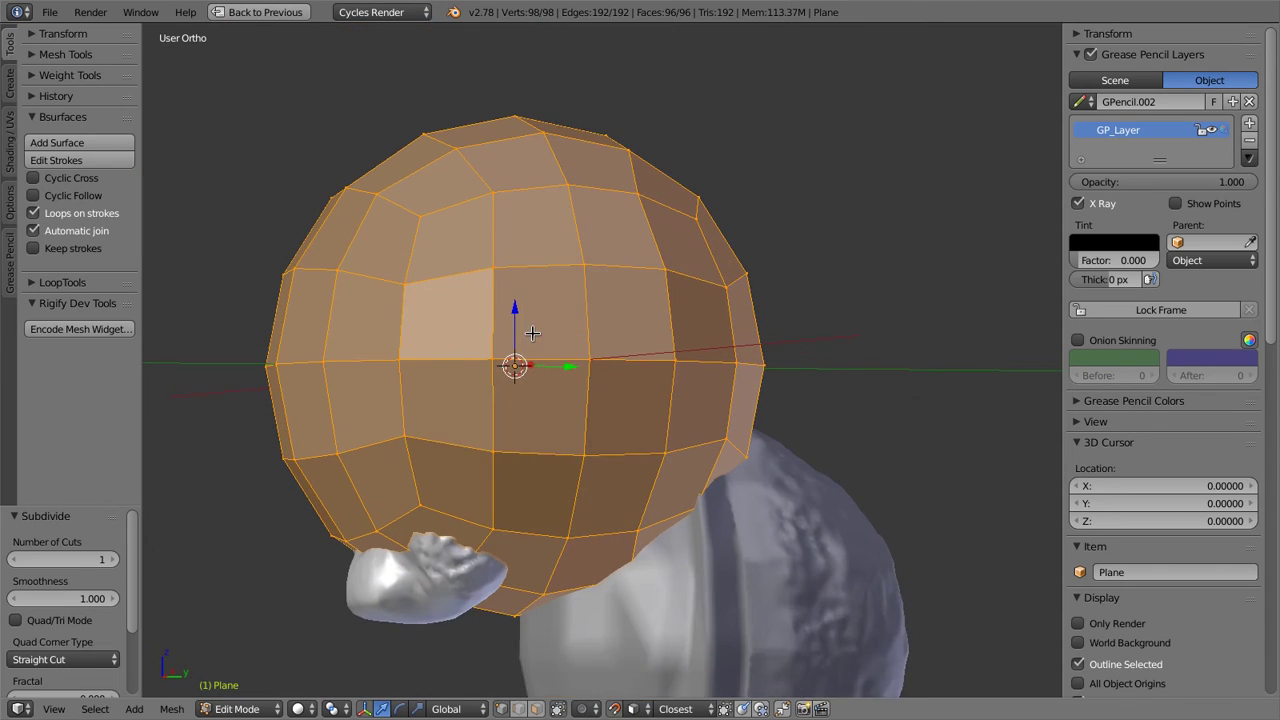
{"action": "scroll", "coordinate": [538, 401], "scroll_direction": "up", "scroll_amount": 3}
{"action": "key", "text": "KP_5"}
{"action": "key", "text": "KP_5"}
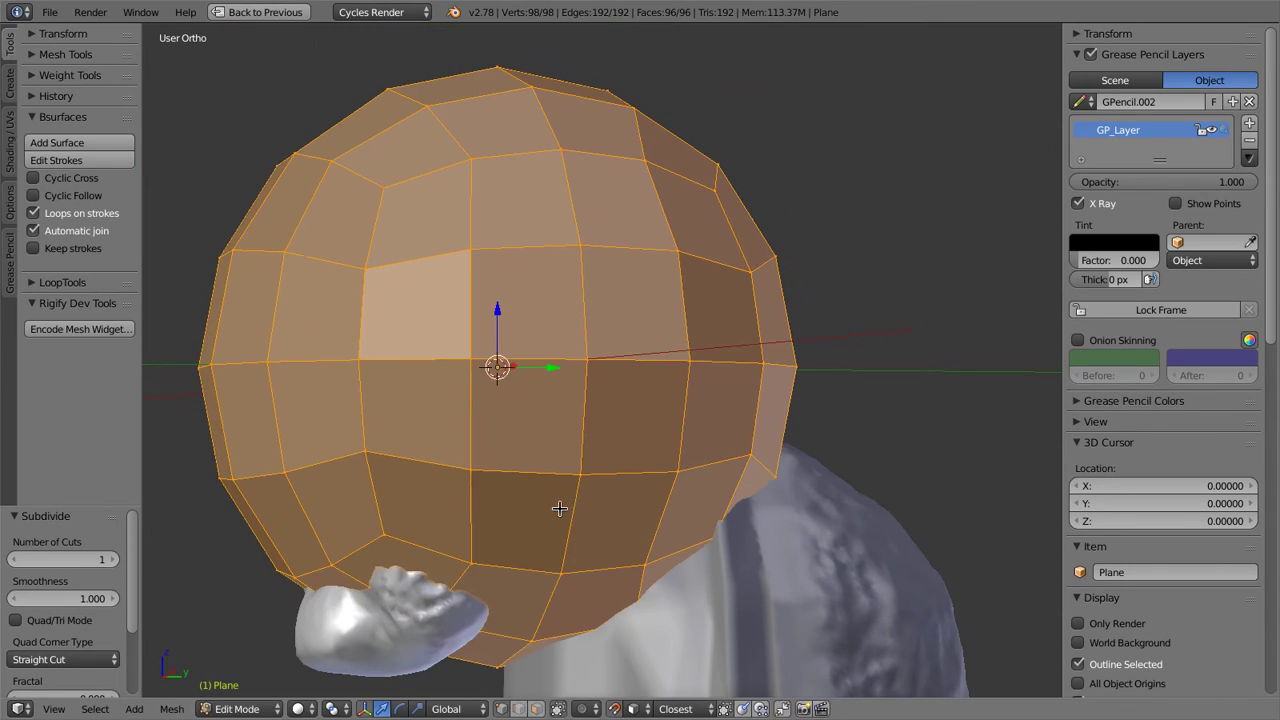
{"action": "key", "text": "z"}
{"action": "key", "text": "KP_3"}
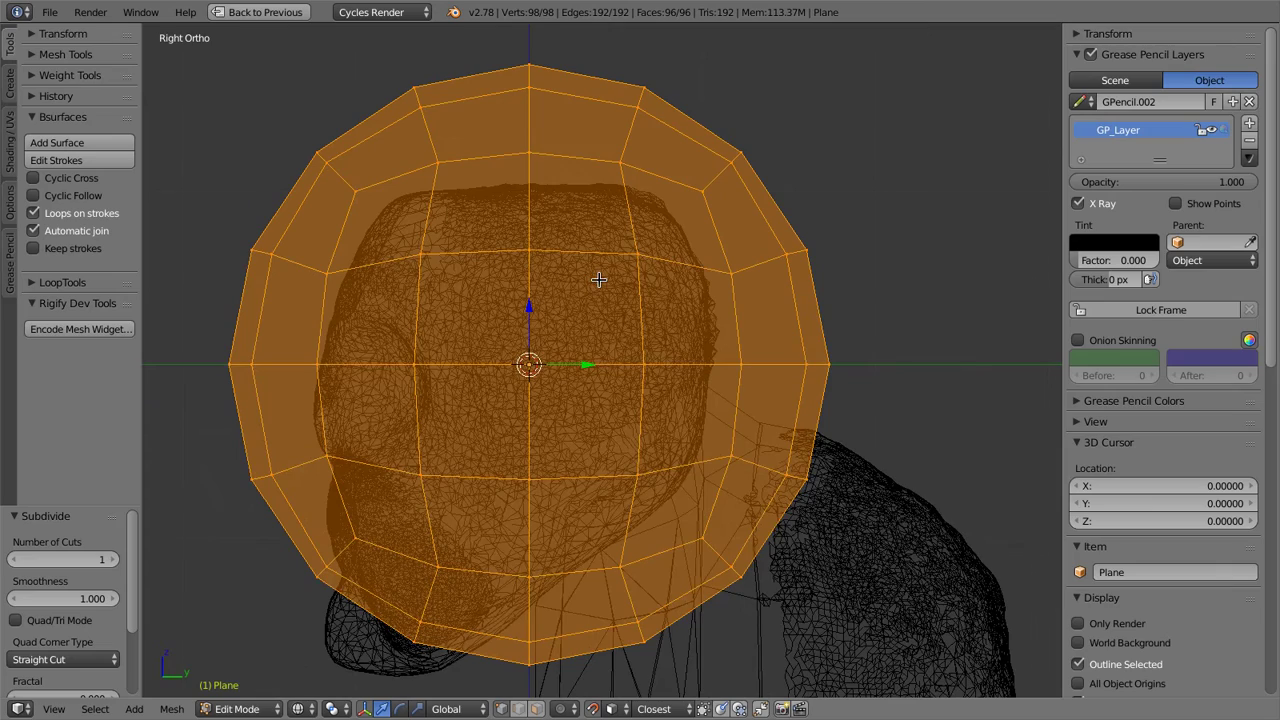
Pull the sphere's front-row vertices in and up onto the creature's face and brow
{"action": "key", "text": "a"}
{"action": "middle_click_drag", "start_coordinate": [443, 225], "coordinate": [573, 278]}
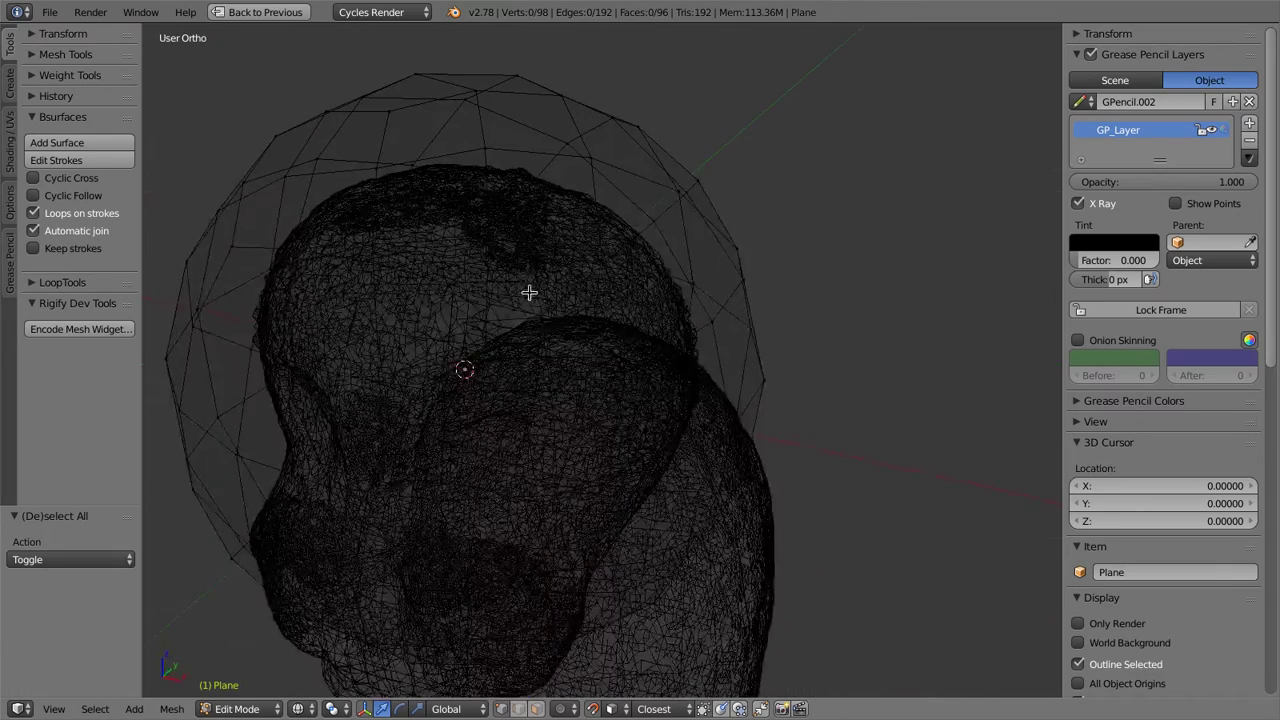
{"action": "key", "text": "z"}
{"action": "left_click", "coordinate": [540, 316]}
{"action": "left_click_drag", "start_coordinate": [540, 320], "coordinate": [245, 250]}
{"action": "left_click", "coordinate": [253, 348]}
{"action": "left_click_drag", "start_coordinate": [253, 348], "coordinate": [261, 360]}
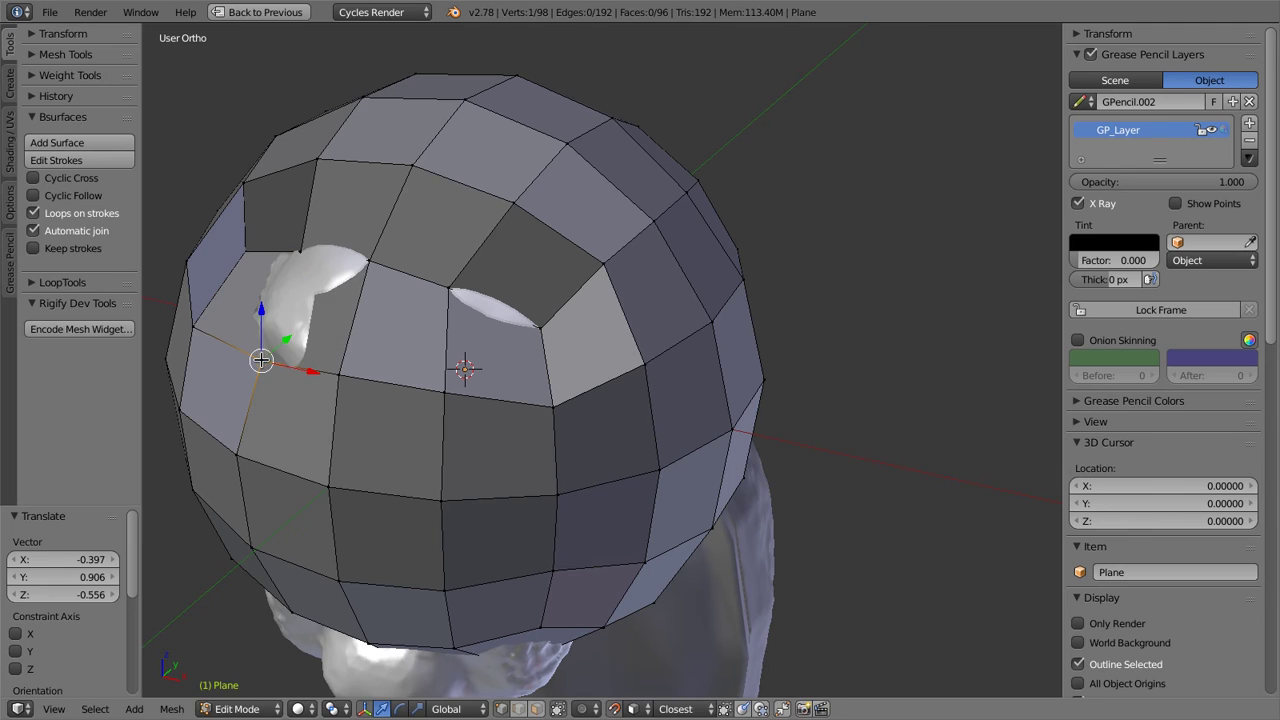
{"action": "left_click", "coordinate": [344, 378]}
{"action": "left_click_drag", "start_coordinate": [344, 378], "coordinate": [348, 323]}
{"action": "left_click_drag", "start_coordinate": [272, 346], "coordinate": [294, 285]}
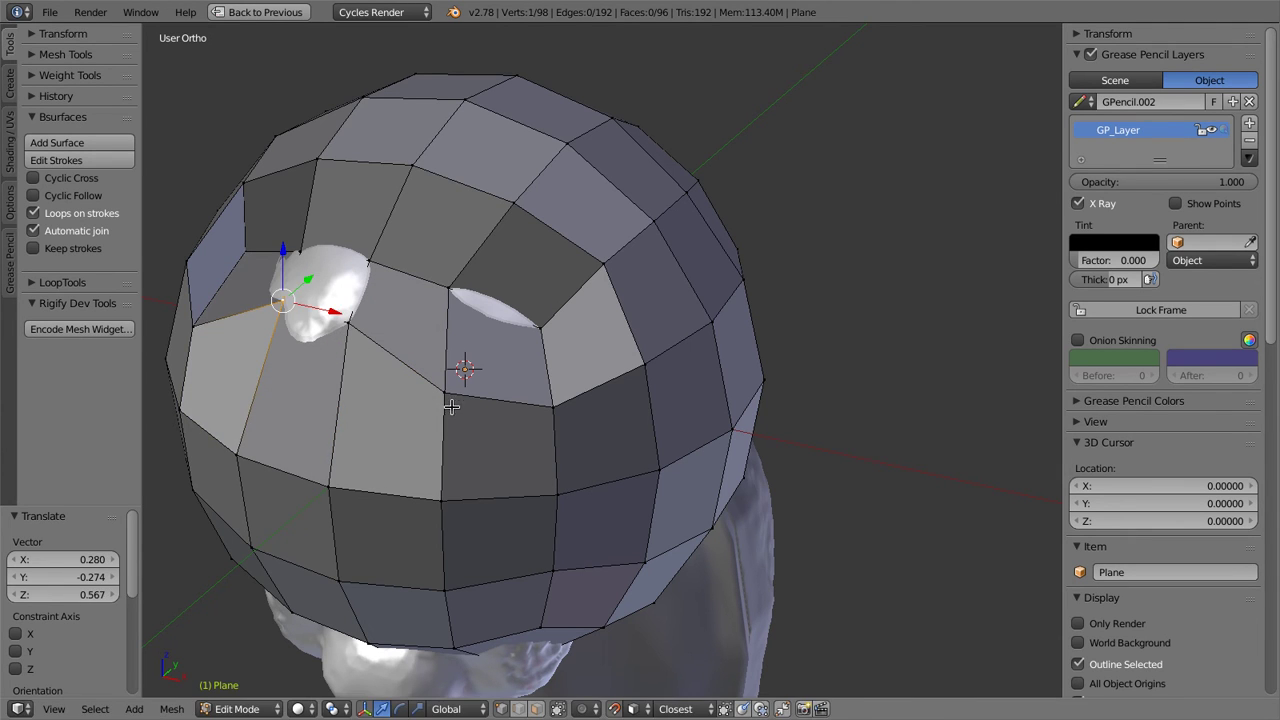
{"action": "left_click_drag", "start_coordinate": [446, 392], "coordinate": [450, 350]}
{"action": "left_click_drag", "start_coordinate": [553, 405], "coordinate": [550, 368]}
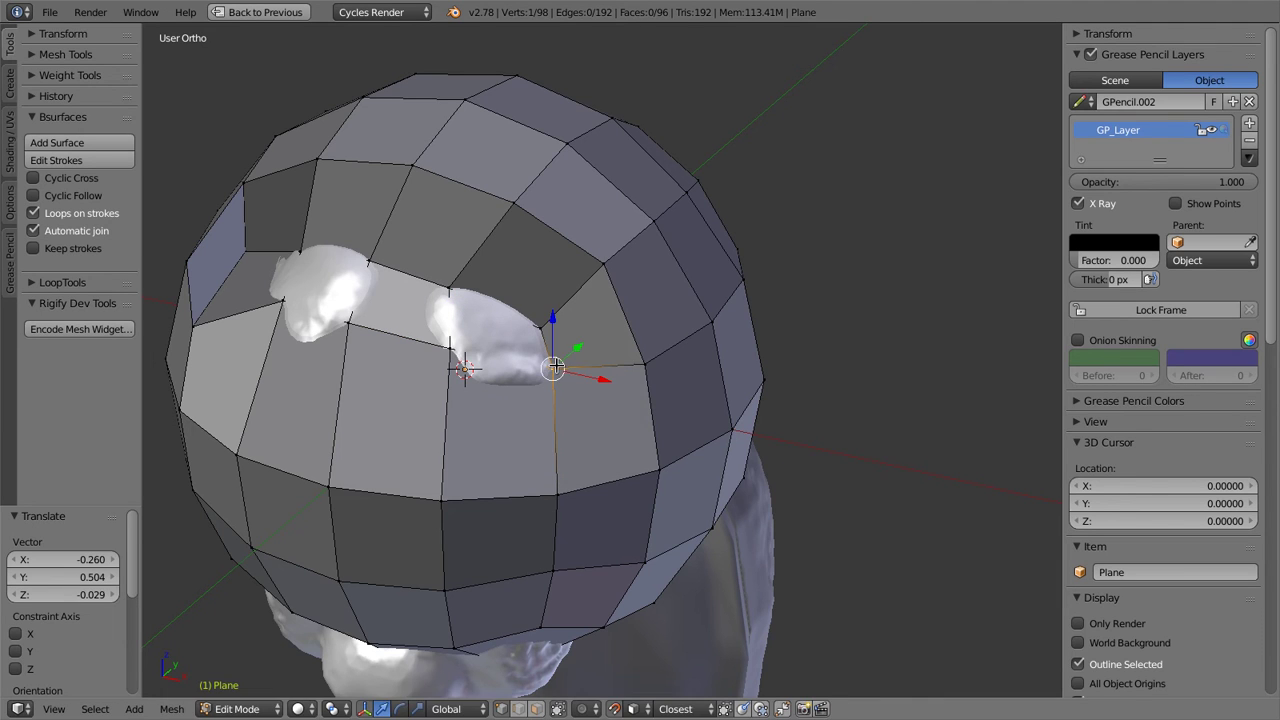
Fit the right, lower and nose vertices to the sculpt, covering the muzzle
{"action": "left_click", "coordinate": [628, 363]}
{"action": "mouse_move", "coordinate": [628, 363]}
{"action": "left_mouse_down"}
{"action": "mouse_move", "coordinate": [602, 357]}
{"action": "mouse_move", "coordinate": [610, 350]}
{"action": "left_mouse_up"}
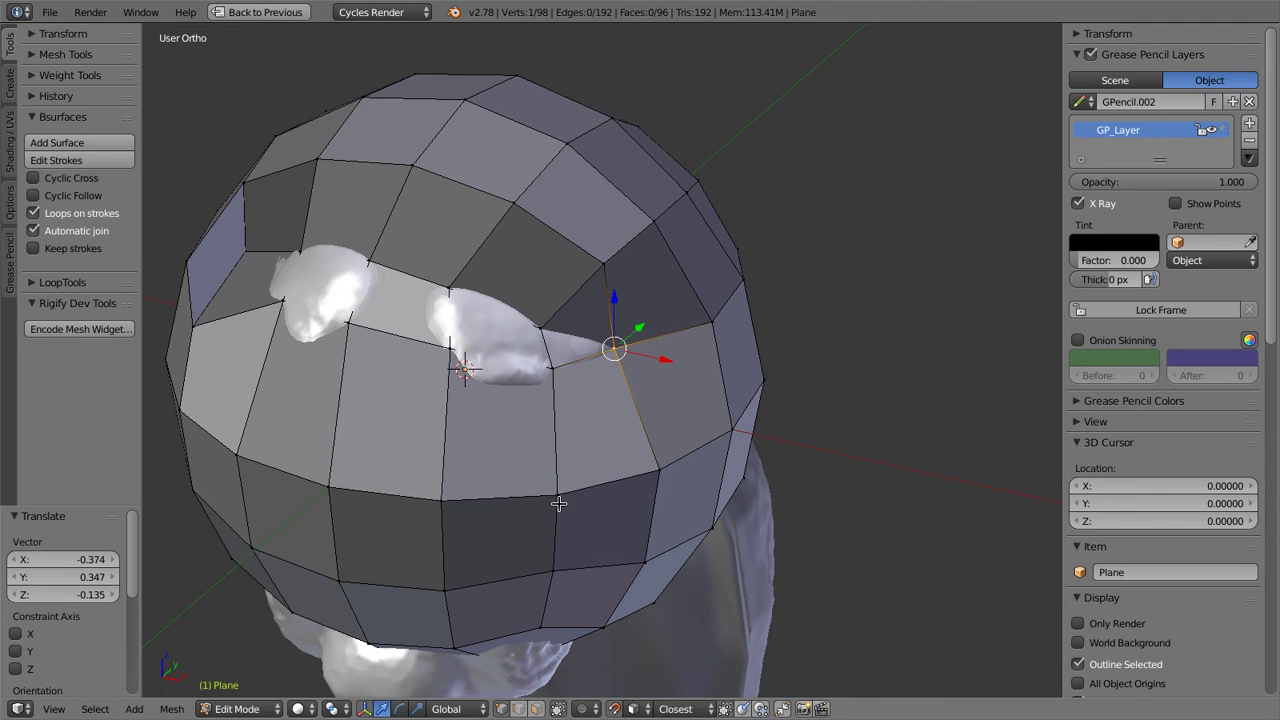
{"action": "left_click_drag", "start_coordinate": [560, 500], "coordinate": [556, 488]}
{"action": "left_click_drag", "start_coordinate": [441, 498], "coordinate": [449, 449]}
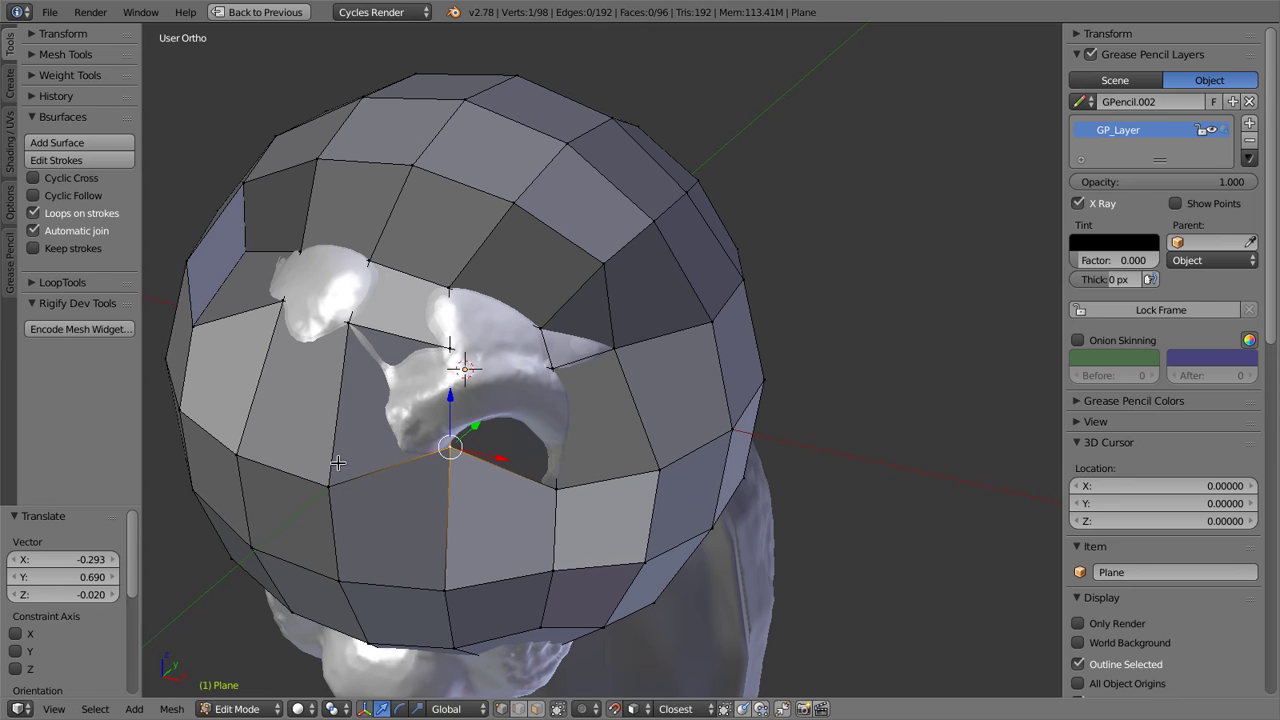
{"action": "left_click", "coordinate": [328, 485]}
{"action": "left_click_drag", "start_coordinate": [328, 485], "coordinate": [257, 435]}
{"action": "middle_click_drag", "start_coordinate": [359, 447], "coordinate": [397, 440]}
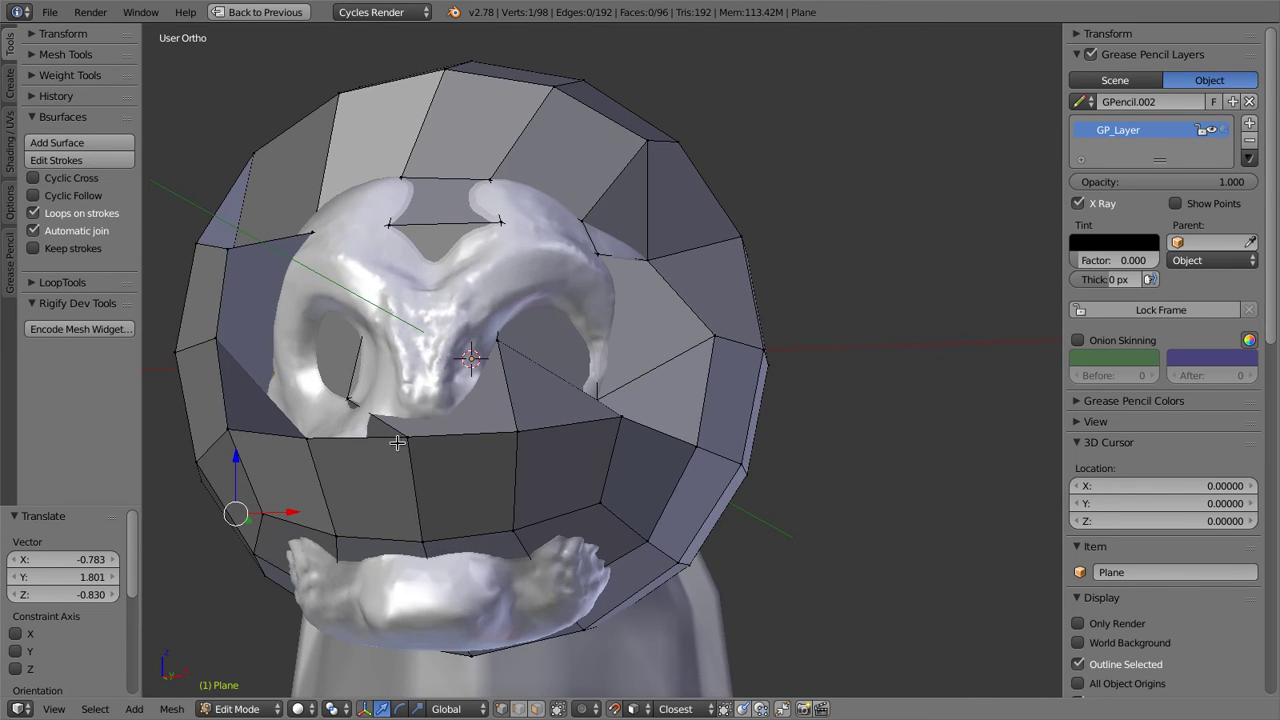
{"action": "left_click_drag", "start_coordinate": [397, 450], "coordinate": [386, 459]}
{"action": "left_click", "coordinate": [515, 432]}
{"action": "left_click_drag", "start_coordinate": [515, 432], "coordinate": [522, 445]}
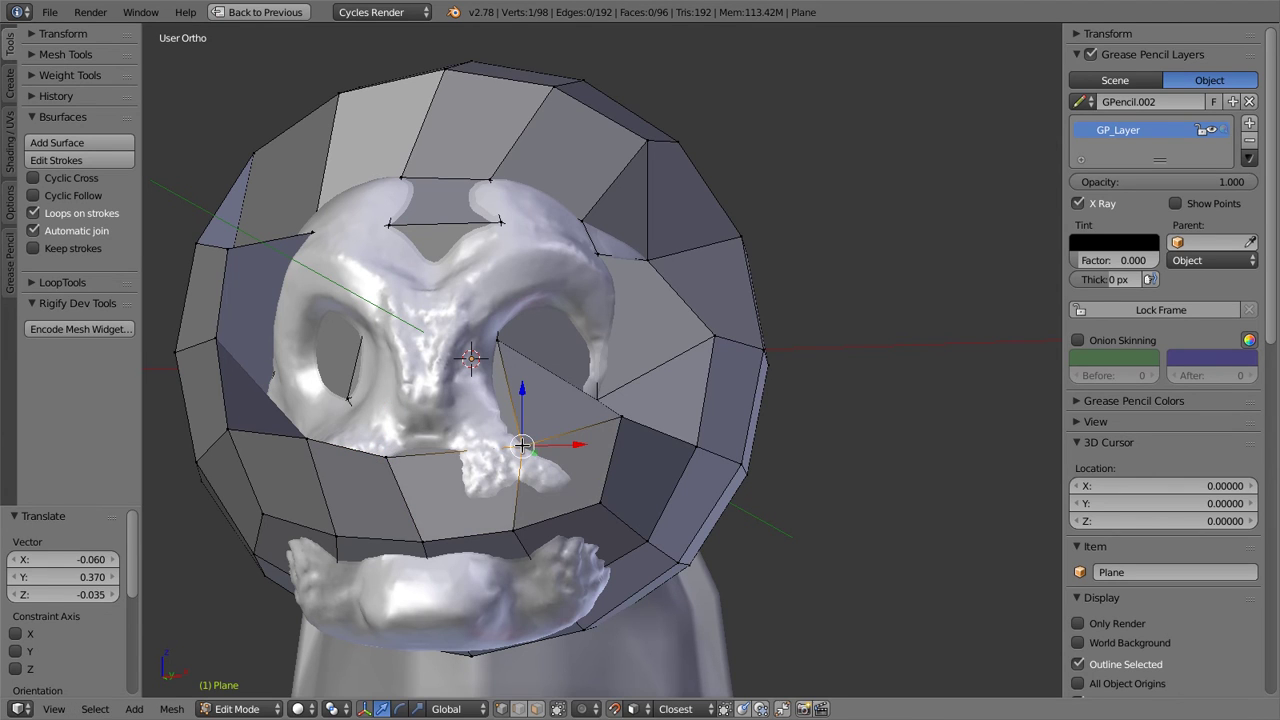
{"action": "left_click_drag", "start_coordinate": [418, 538], "coordinate": [523, 523]}
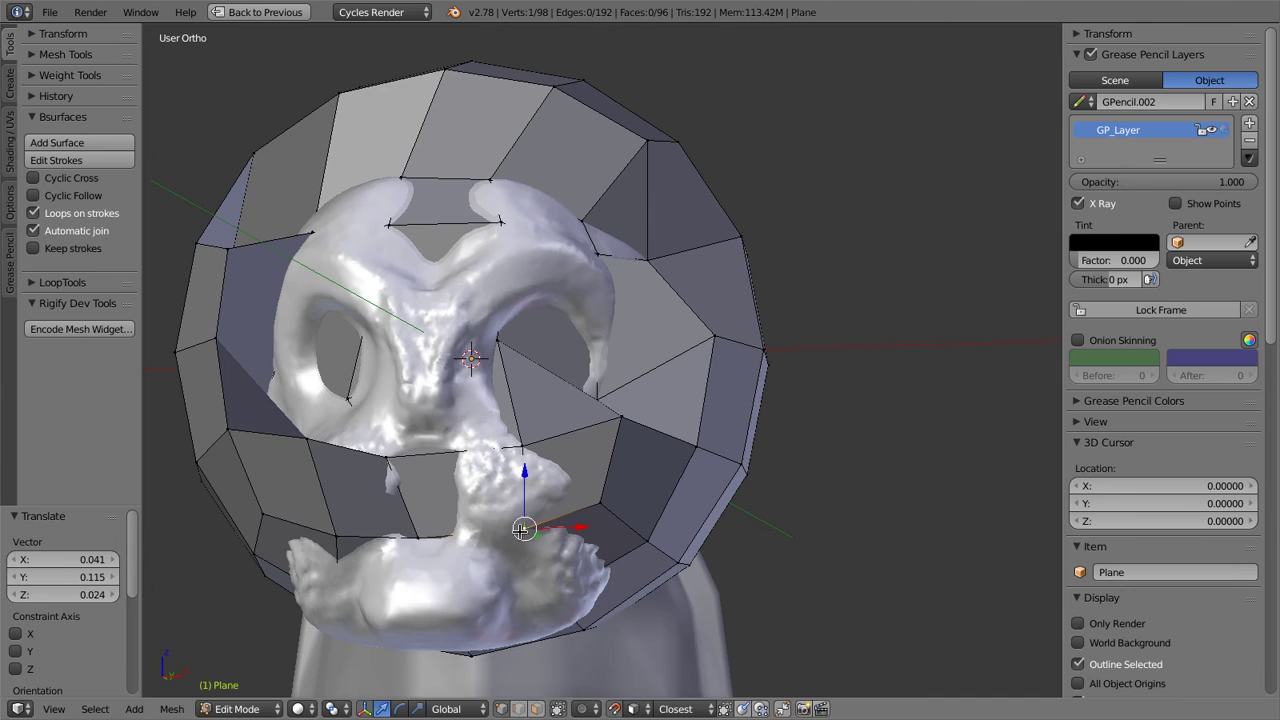
{"action": "key", "text": "z"}
{"action": "key", "text": "z"}
Fit the side and upper-head vertices to the sculpt, then return to Object Mode
{"action": "middle_click_drag", "start_coordinate": [523, 526], "coordinate": [560, 380]}
{"action": "left_click", "coordinate": [560, 380]}
{"action": "left_click_drag", "start_coordinate": [560, 380], "coordinate": [571, 395]}
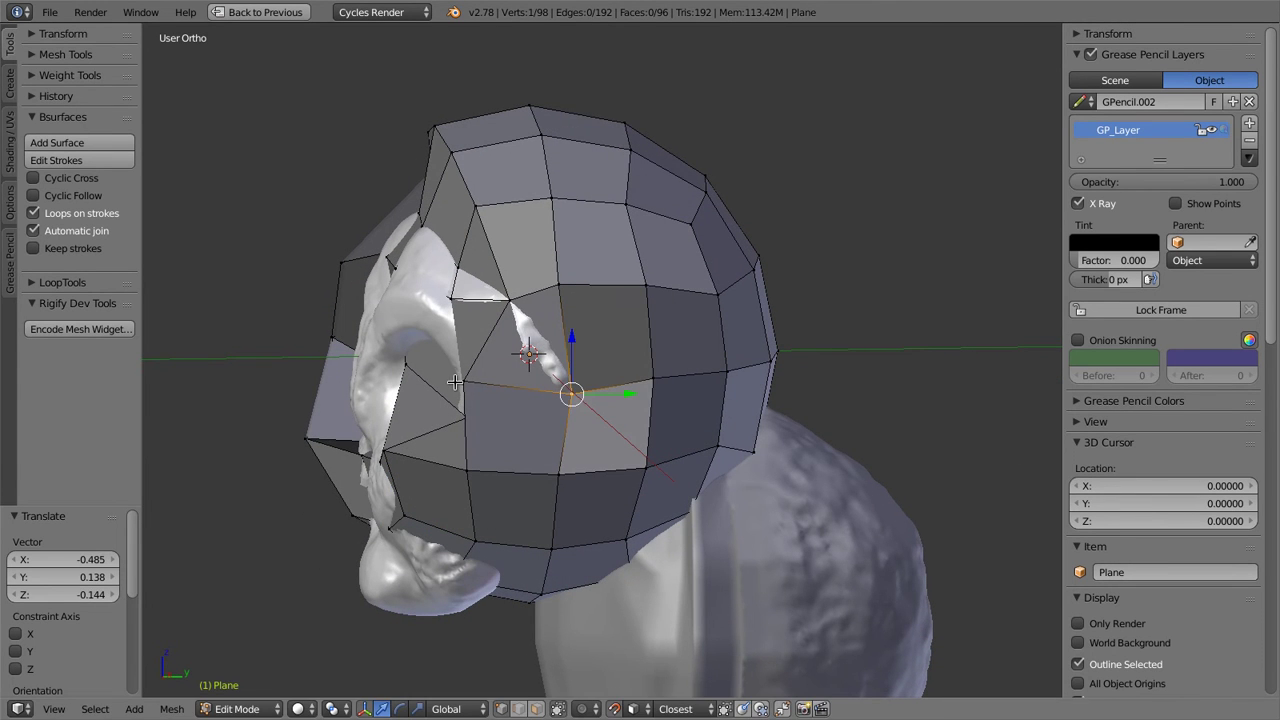
{"action": "left_click_drag", "start_coordinate": [455, 383], "coordinate": [490, 382]}
{"action": "left_click_drag", "start_coordinate": [560, 283], "coordinate": [572, 280]}
{"action": "mouse_move", "coordinate": [476, 202]}
{"action": "left_mouse_down"}
{"action": "mouse_move", "coordinate": [504, 234]}
{"action": "mouse_move", "coordinate": [455, 140]}
{"action": "mouse_move", "coordinate": [471, 194]}
{"action": "left_mouse_up"}
{"action": "middle_click_drag", "start_coordinate": [471, 194], "coordinate": [650, 235]}
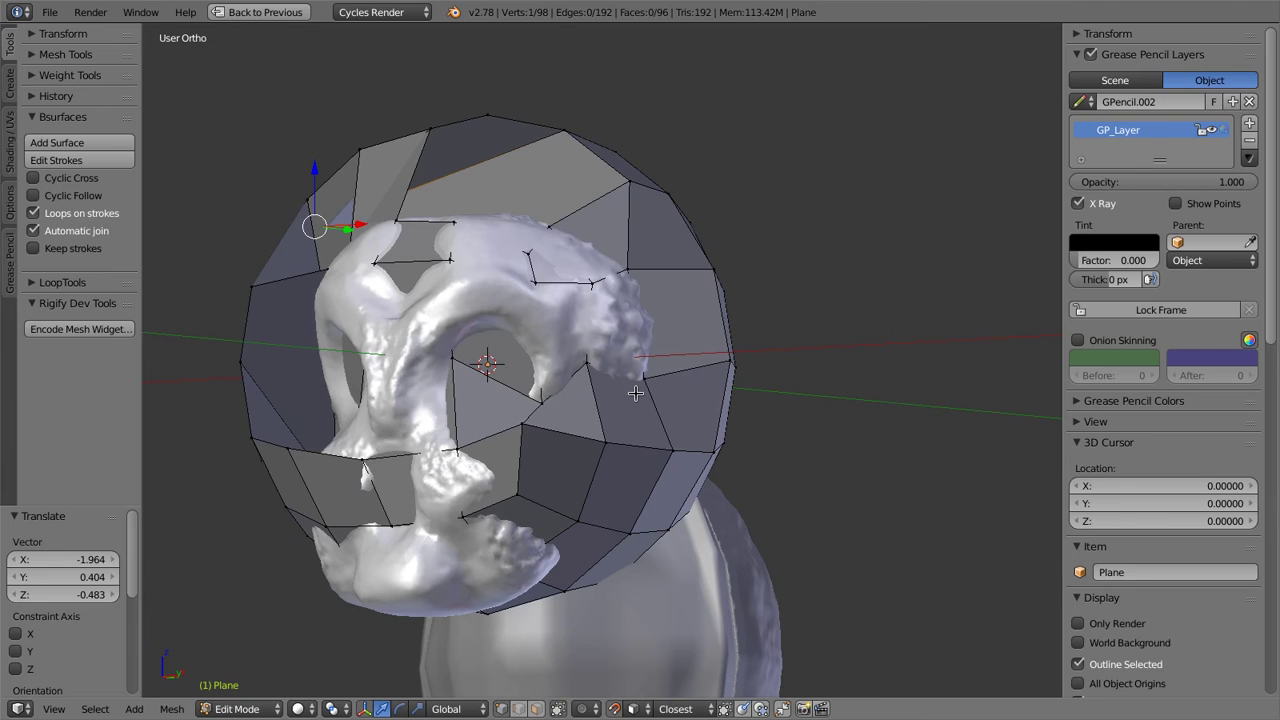
{"action": "middle_click_drag", "start_coordinate": [635, 393], "coordinate": [665, 427]}
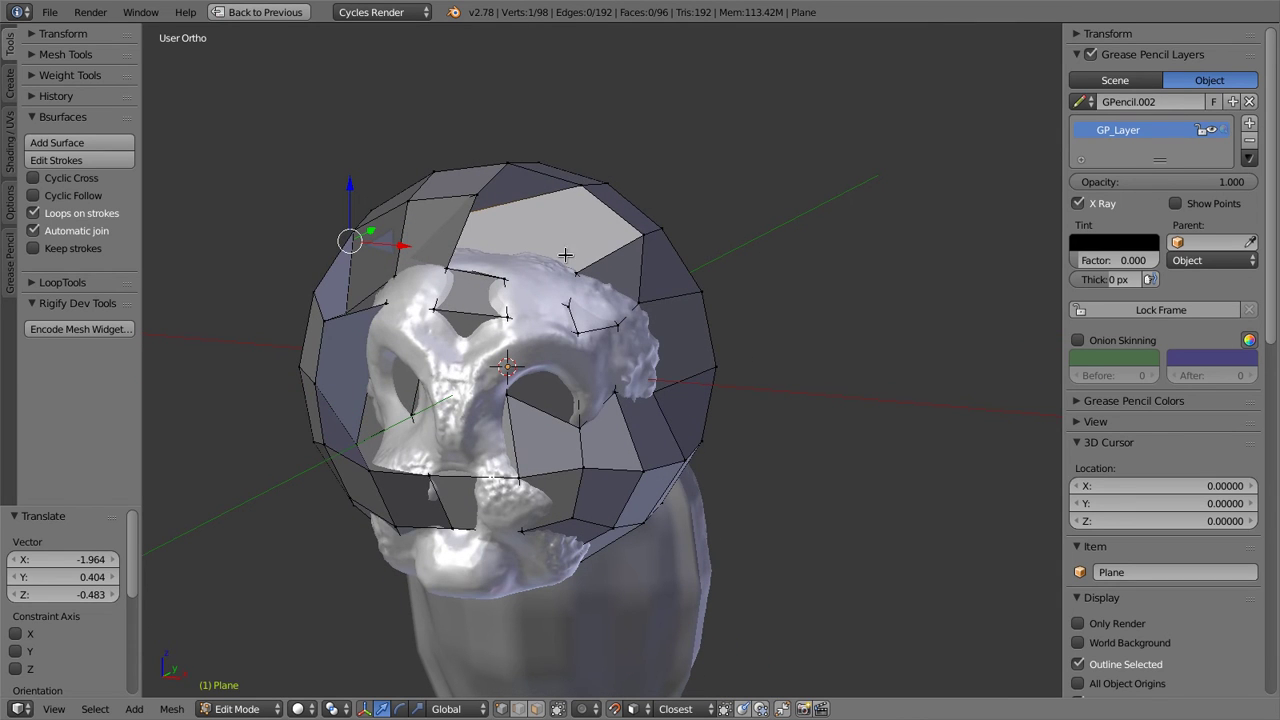
{"action": "key", "text": "Tab"}
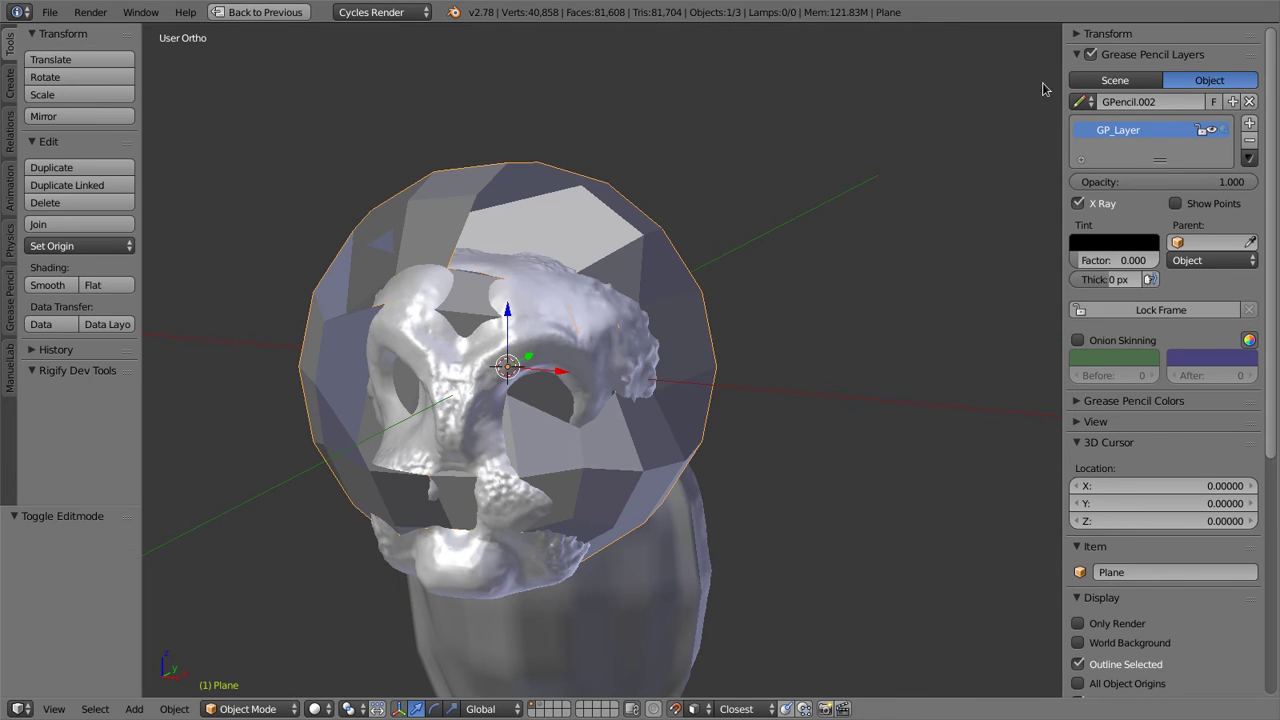
Restore the full layout and add a Shrinkwrap modifier to Plane targeting Cube
{"action": "key", "text": "ctrl+space"}
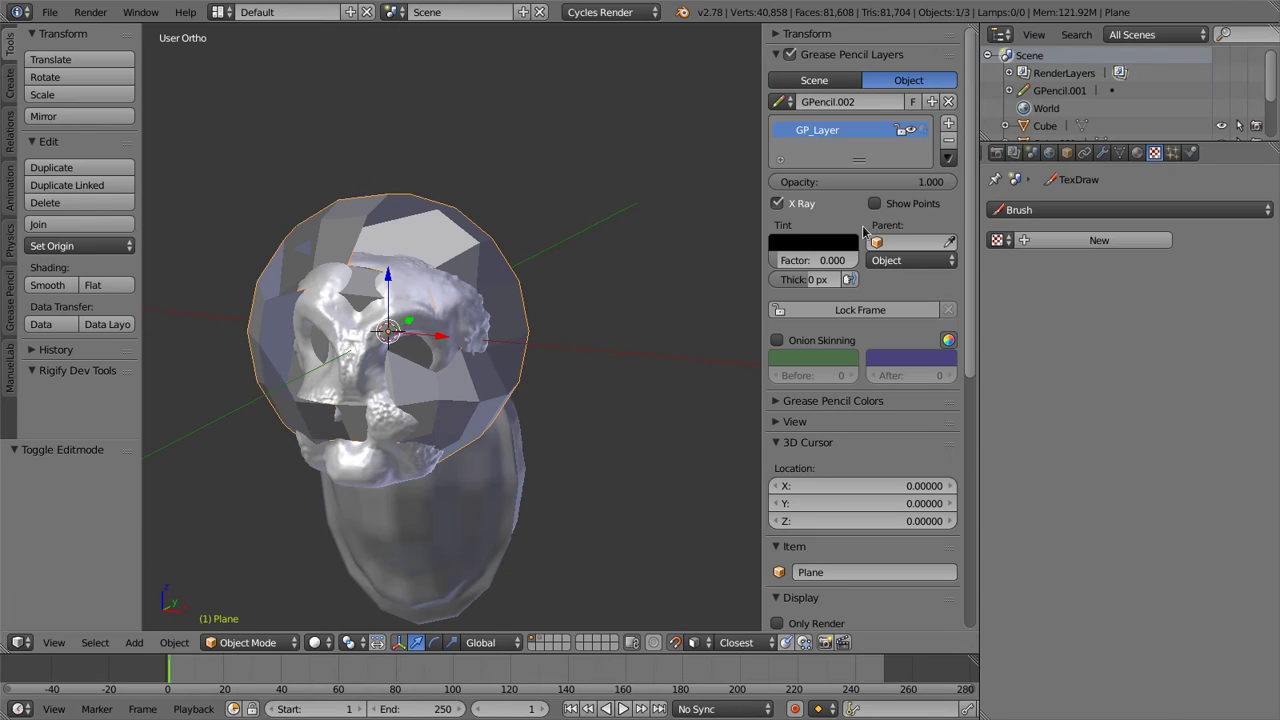
{"action": "left_click", "coordinate": [1101, 153]}
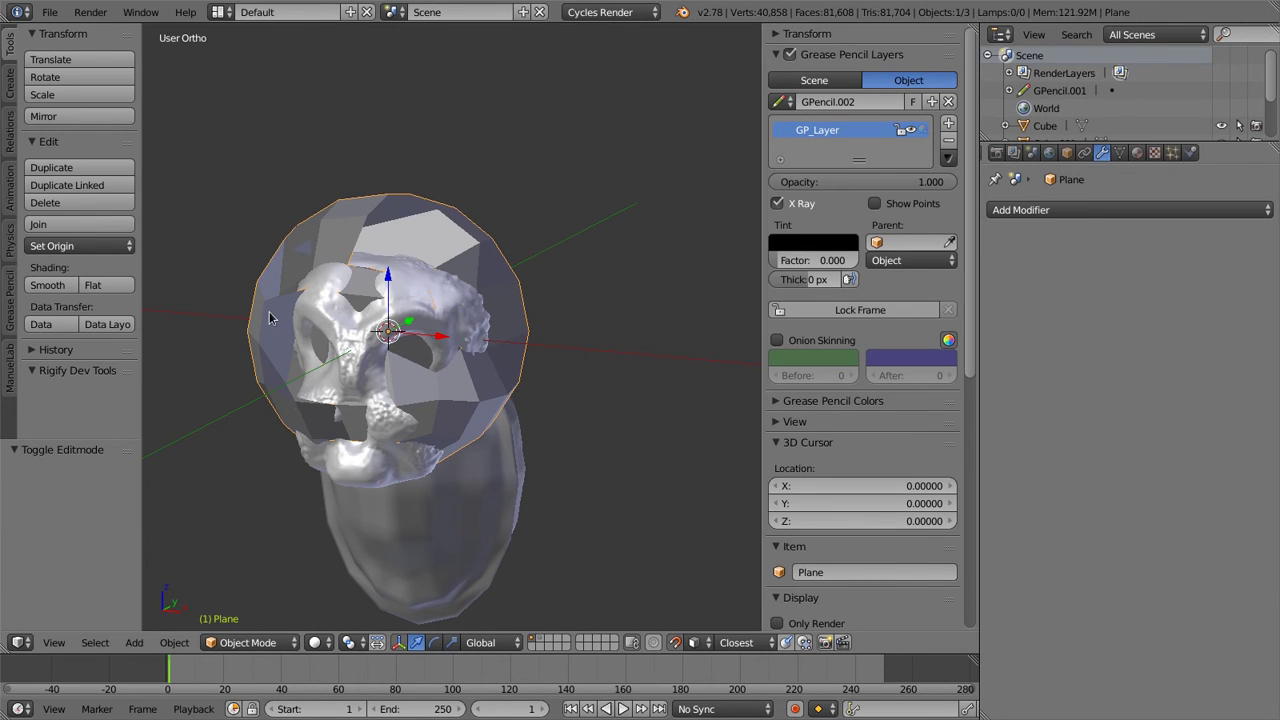
{"action": "left_click", "coordinate": [1092, 210]}
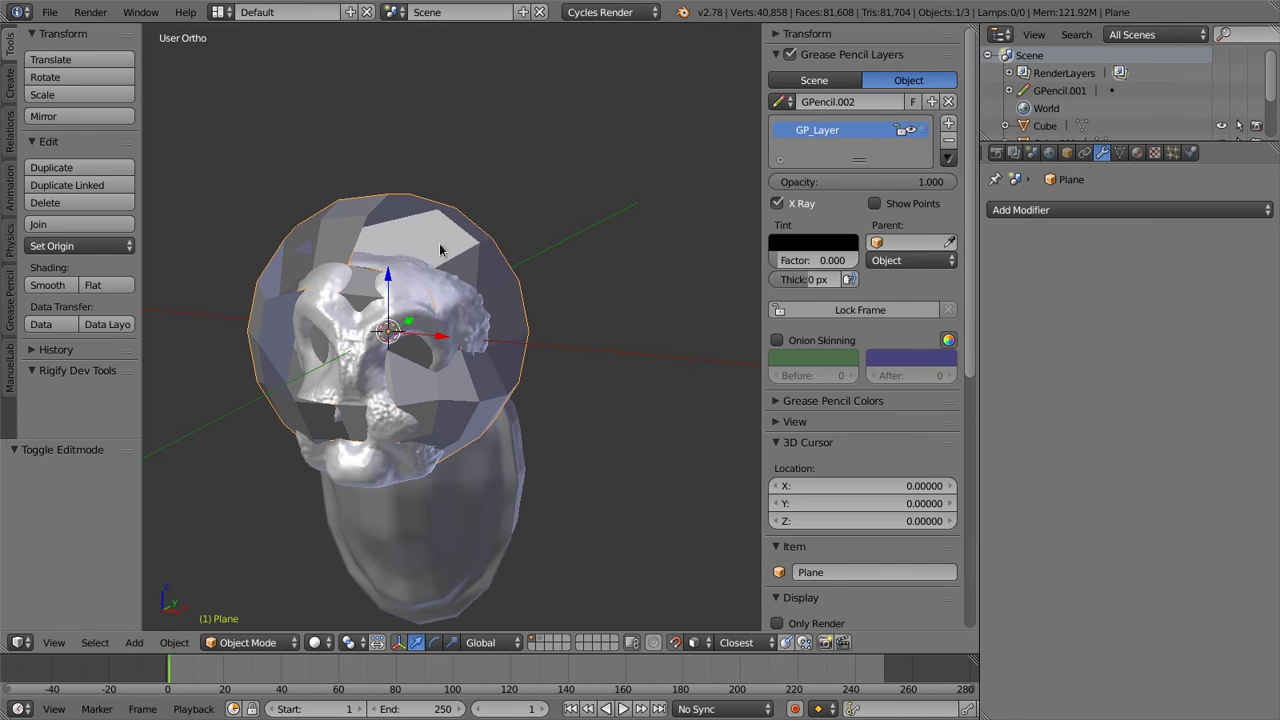
{"action": "left_click", "coordinate": [1078, 210]}
{"action": "left_click", "coordinate": [1080, 210]}
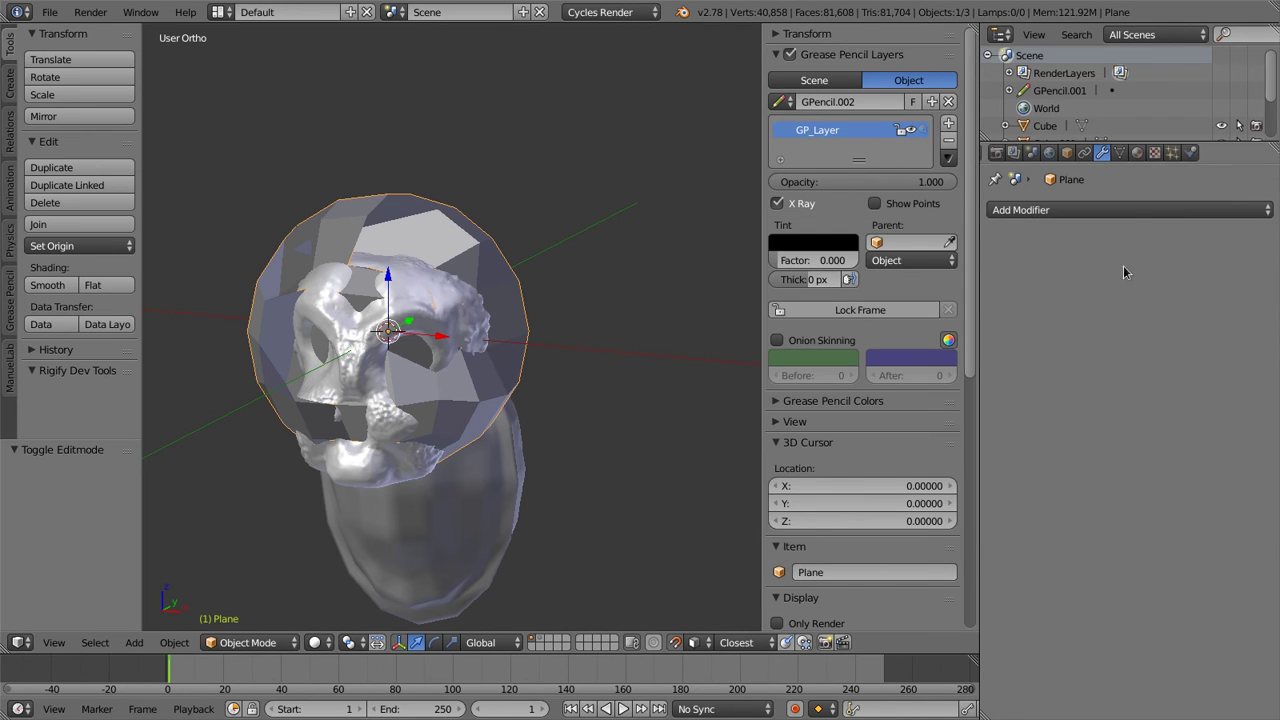
{"action": "left_click", "coordinate": [1128, 210]}
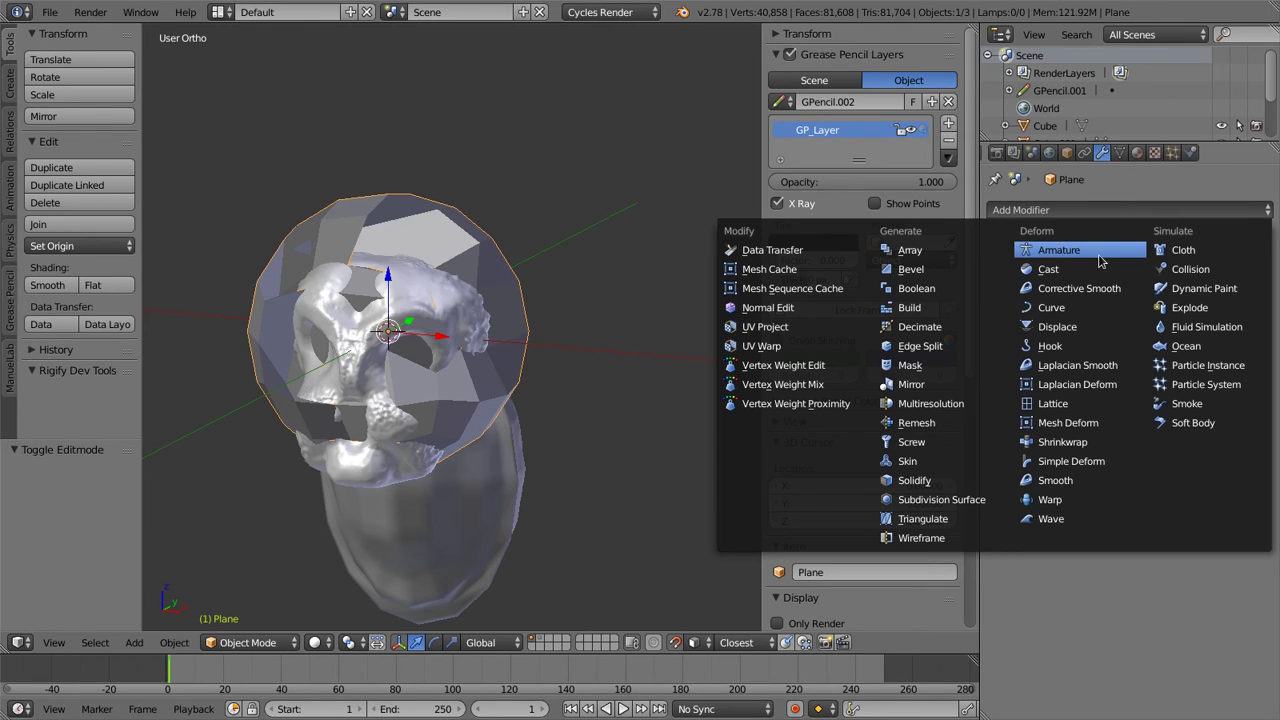
{"action": "left_click", "coordinate": [1085, 443]}
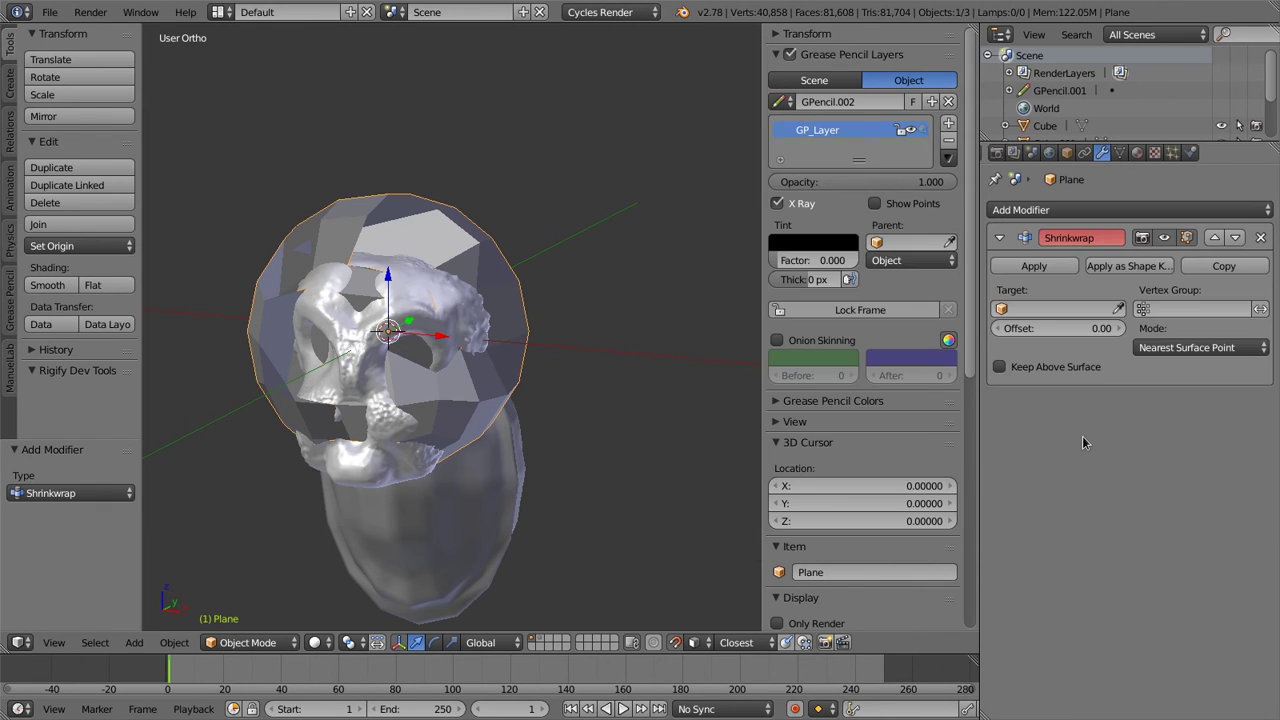
{"action": "left_click", "coordinate": [1046, 309]}
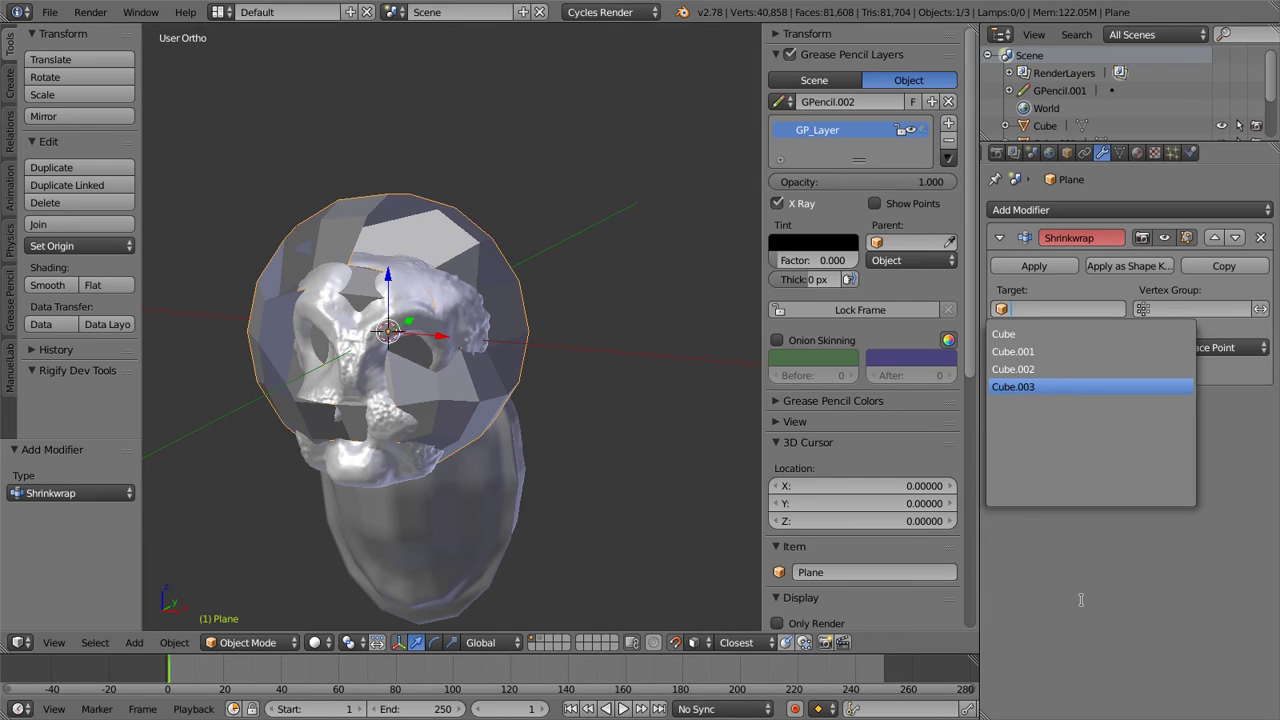
{"action": "left_click", "coordinate": [1040, 335]}
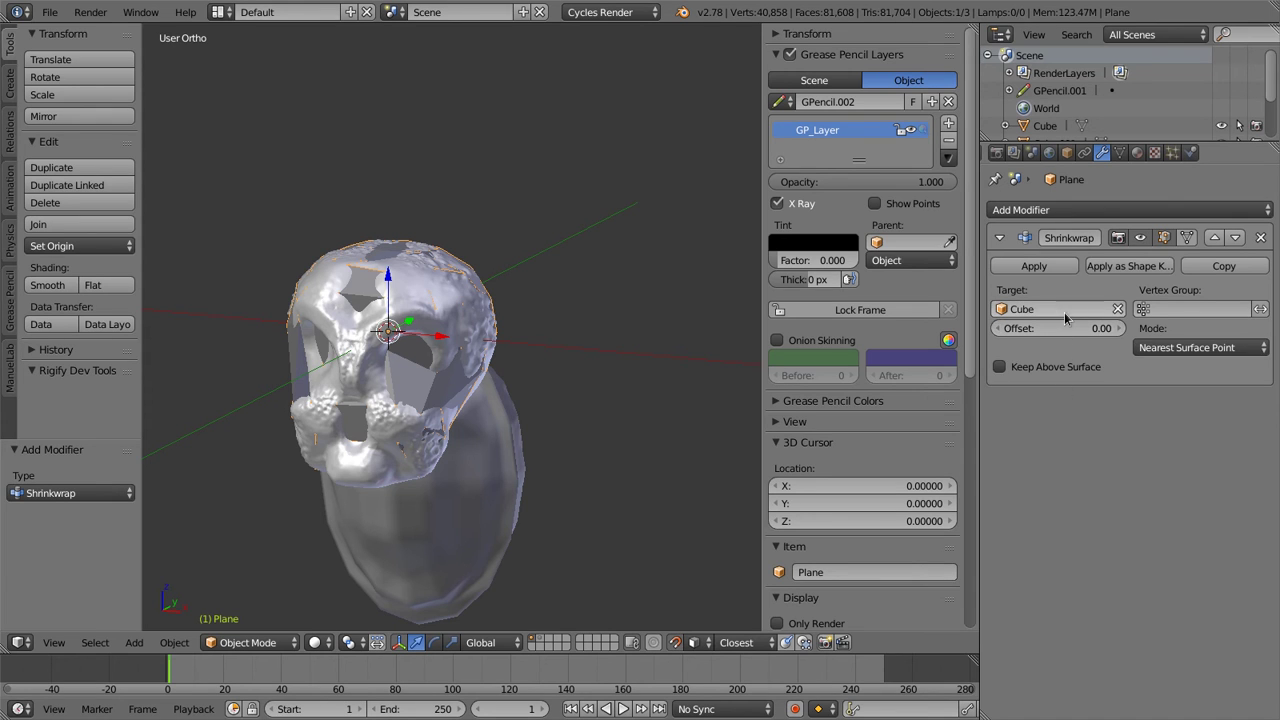
Enable Keep Above Surface on the Shrinkwrap modifier and hide the viewport sidebar
{"action": "left_click", "coordinate": [1047, 367]}
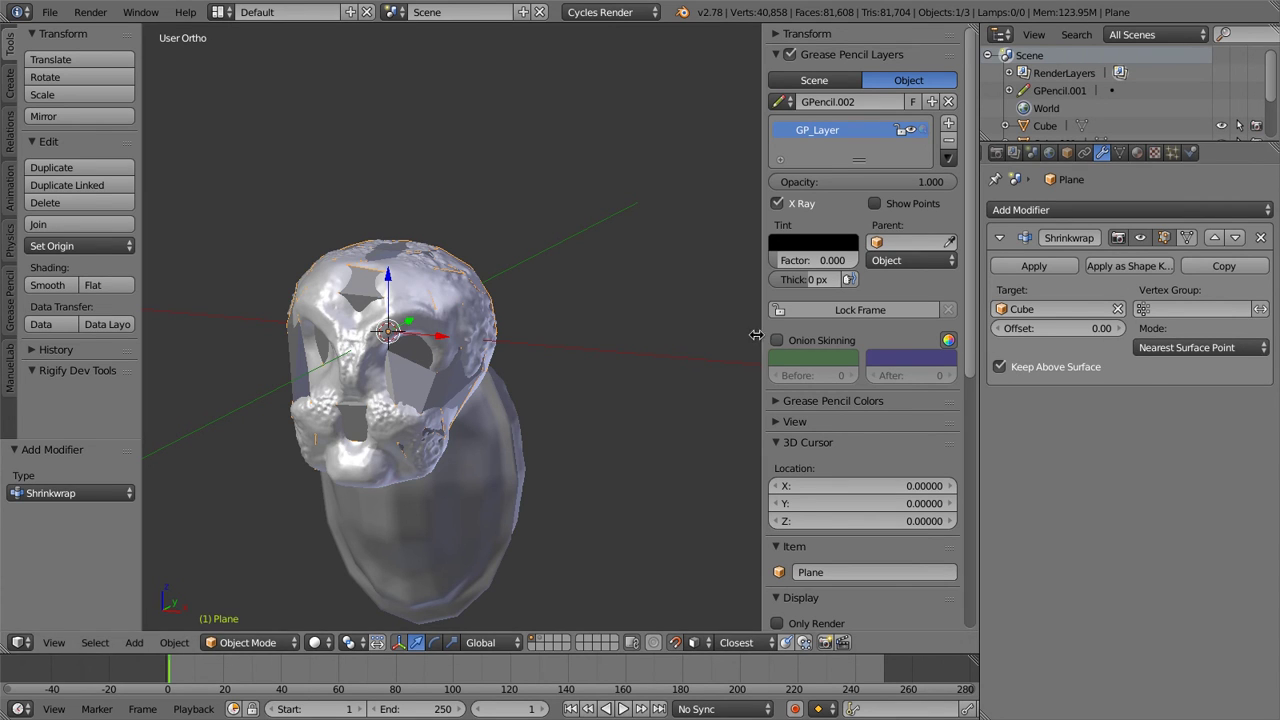
{"action": "key", "text": "n"}
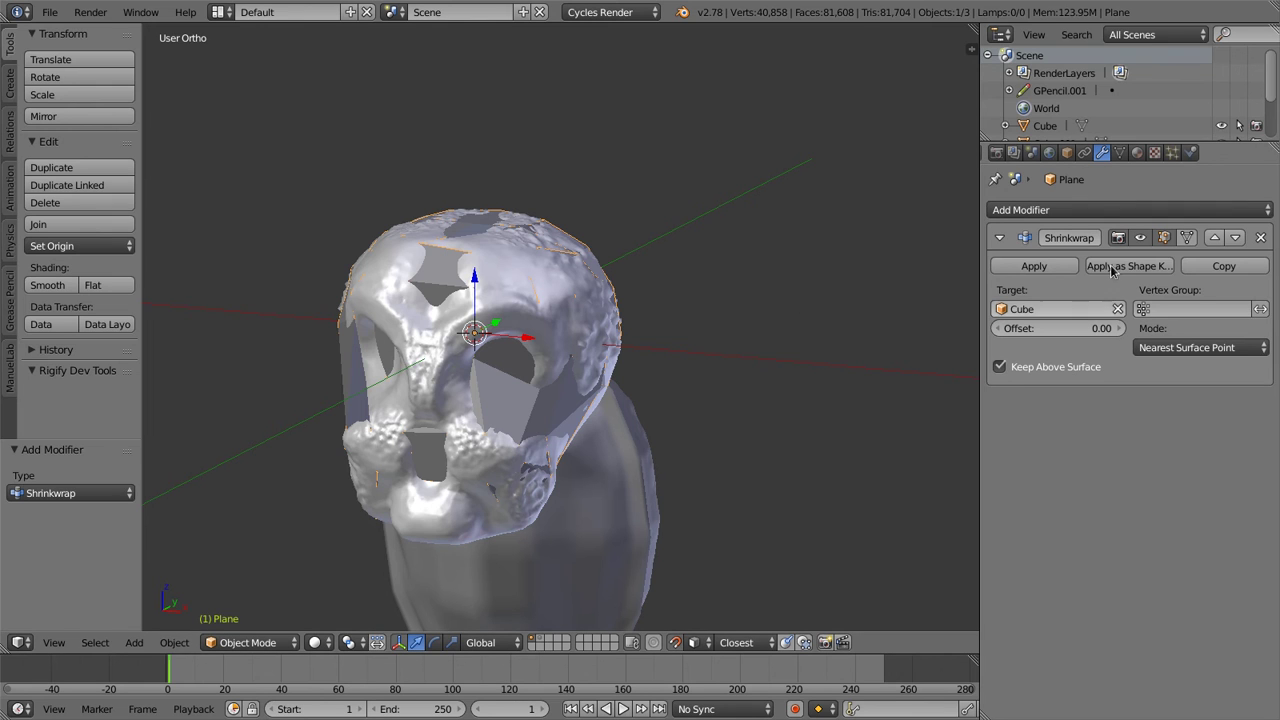
Widen the Properties editor and drag the Shrinkwrap offset up to 0.23
{"action": "left_click_drag", "start_coordinate": [979, 310], "coordinate": [946, 312]}
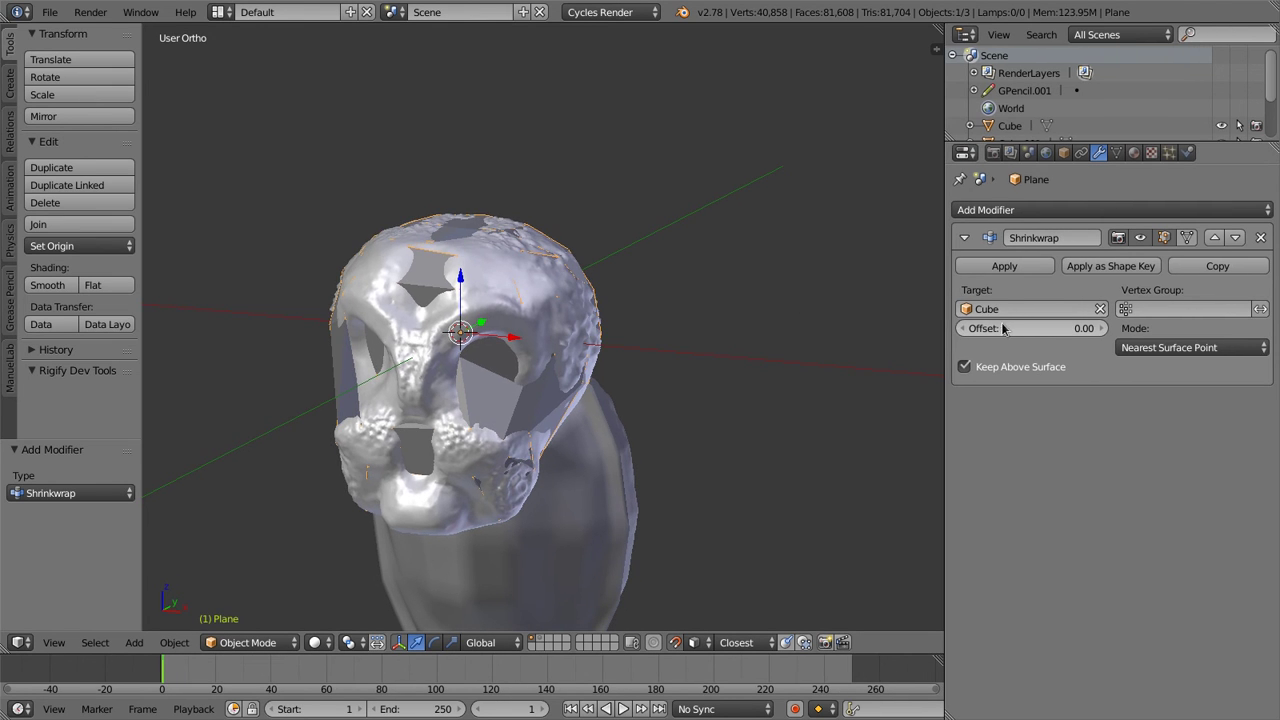
{"action": "mouse_move", "coordinate": [1030, 328]}
{"action": "left_mouse_down"}
{"action": "mouse_move", "coordinate": [1090, 328]}
{"action": "mouse_move", "coordinate": [1042, 328]}
{"action": "left_mouse_up"}
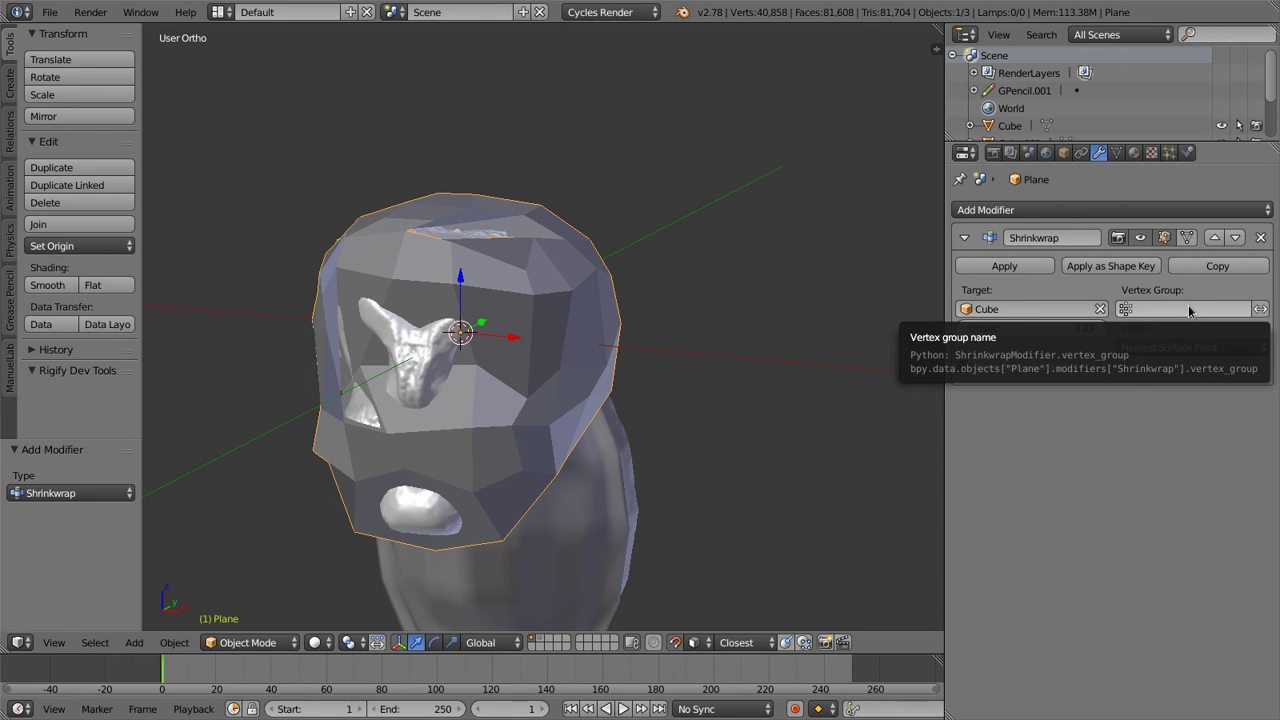
Compare Nearest Vertex, Project and Nearest Surface Point shrinkwrap modes, ending on Project
{"action": "left_click", "coordinate": [1139, 350]}
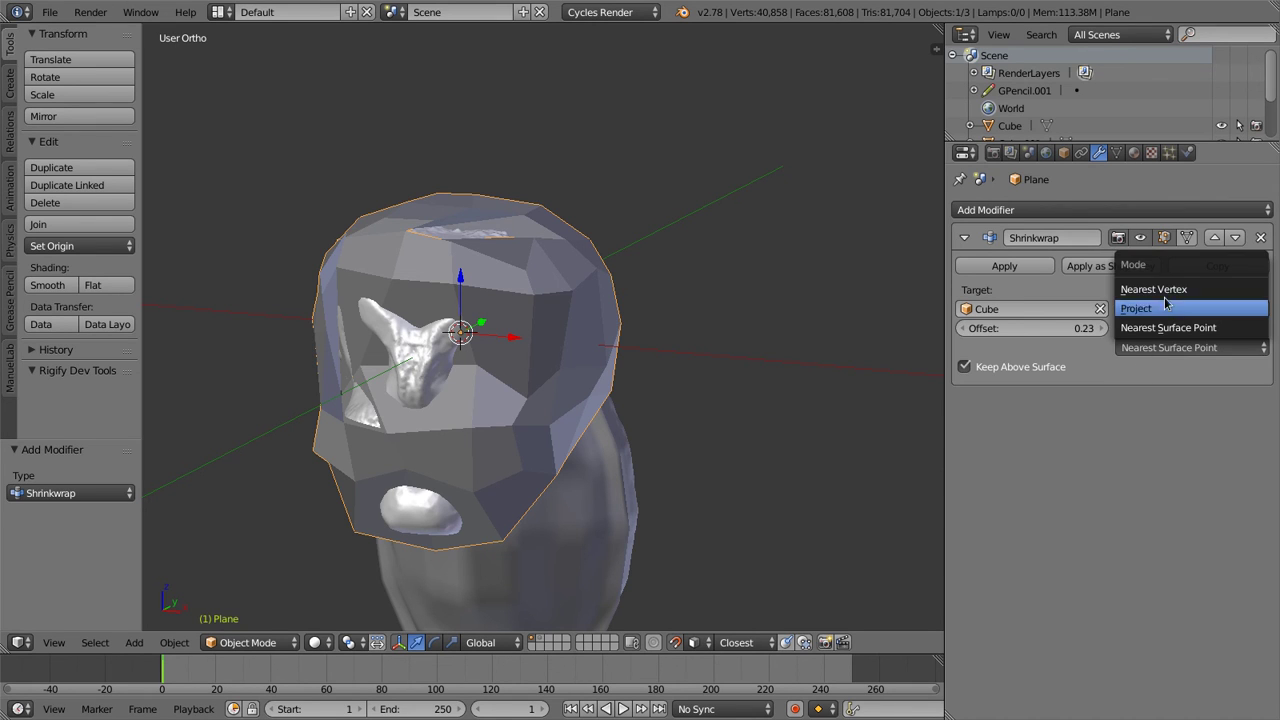
{"action": "left_click", "coordinate": [1152, 290]}
{"action": "left_click", "coordinate": [1163, 349]}
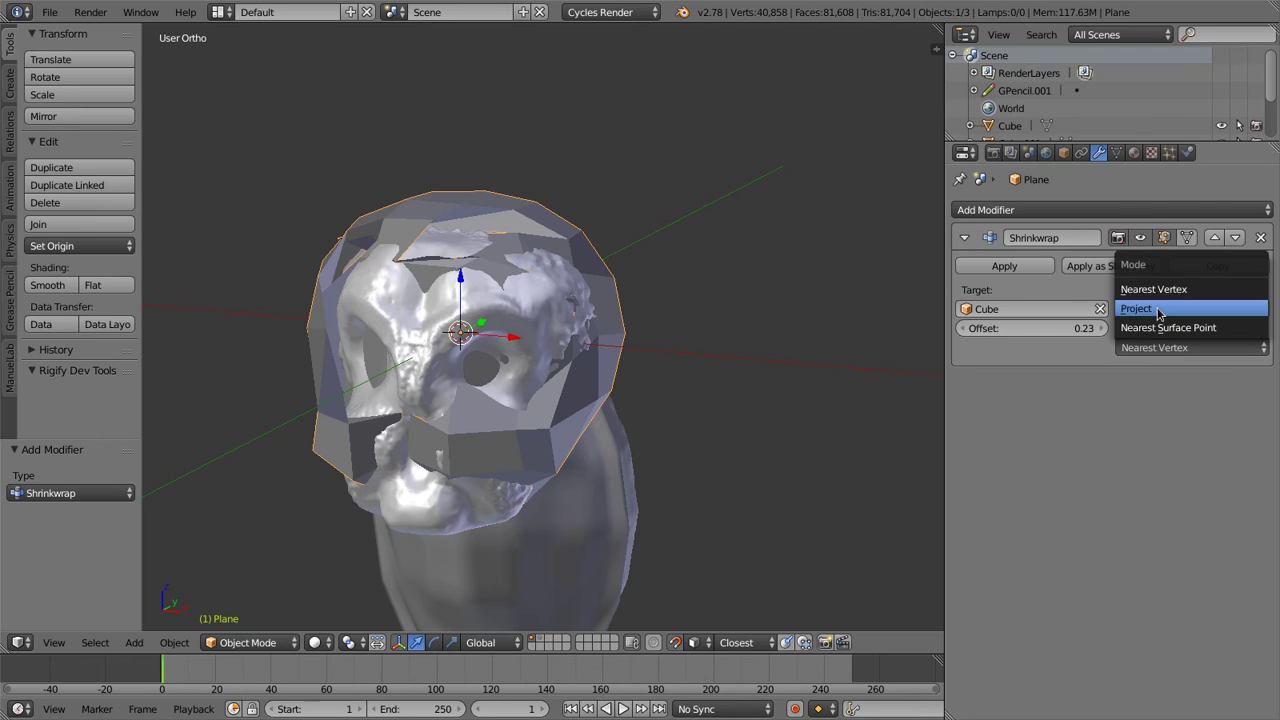
{"action": "left_click", "coordinate": [1160, 310]}
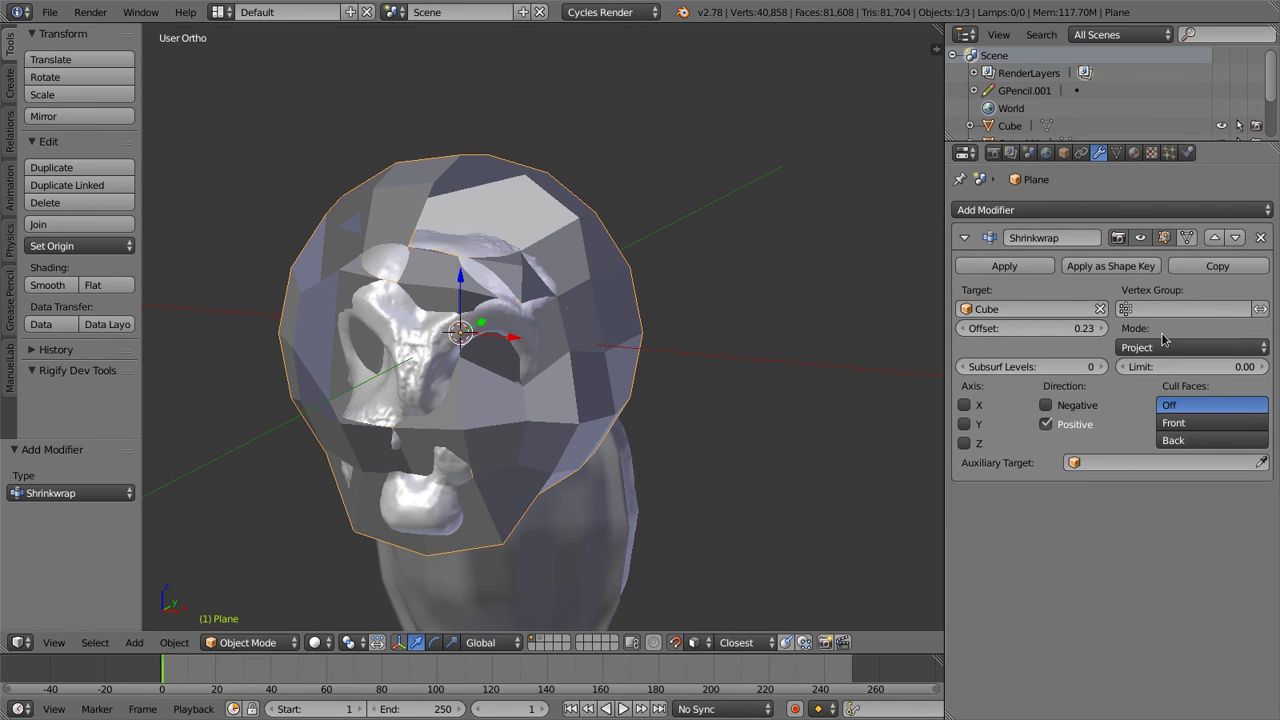
{"action": "left_click", "coordinate": [1166, 346]}
{"action": "left_click", "coordinate": [1167, 328]}
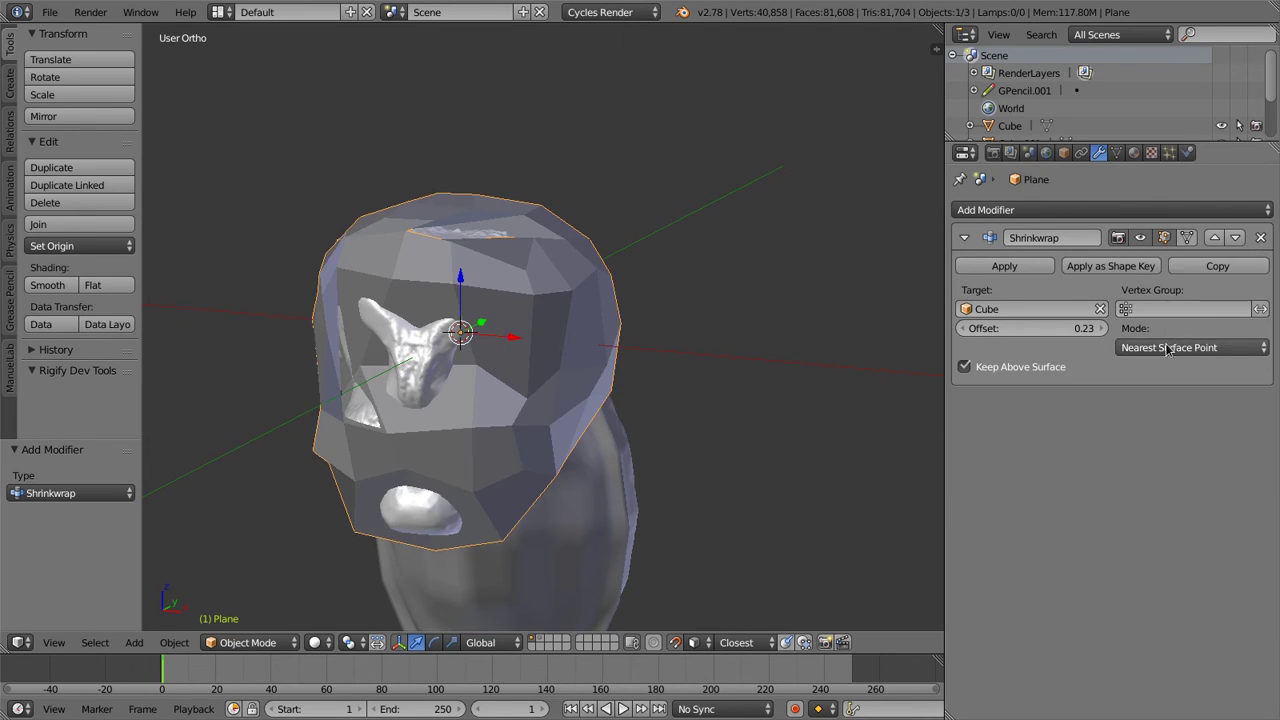
{"action": "left_click", "coordinate": [1163, 340]}
{"action": "left_click", "coordinate": [1138, 309]}
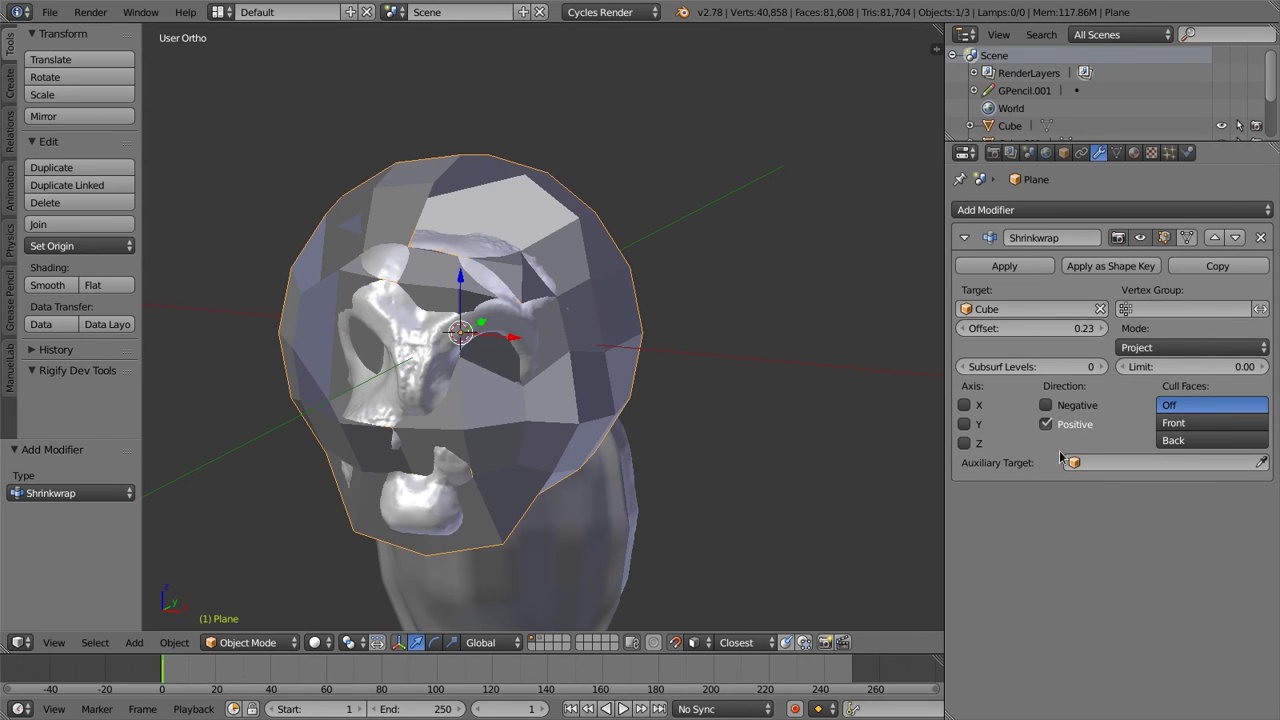
Test Project subdivision levels, distance limit and X/Y axis options, resetting each to off
{"action": "left_click", "coordinate": [1097, 368]}
{"action": "left_click", "coordinate": [1097, 368]}
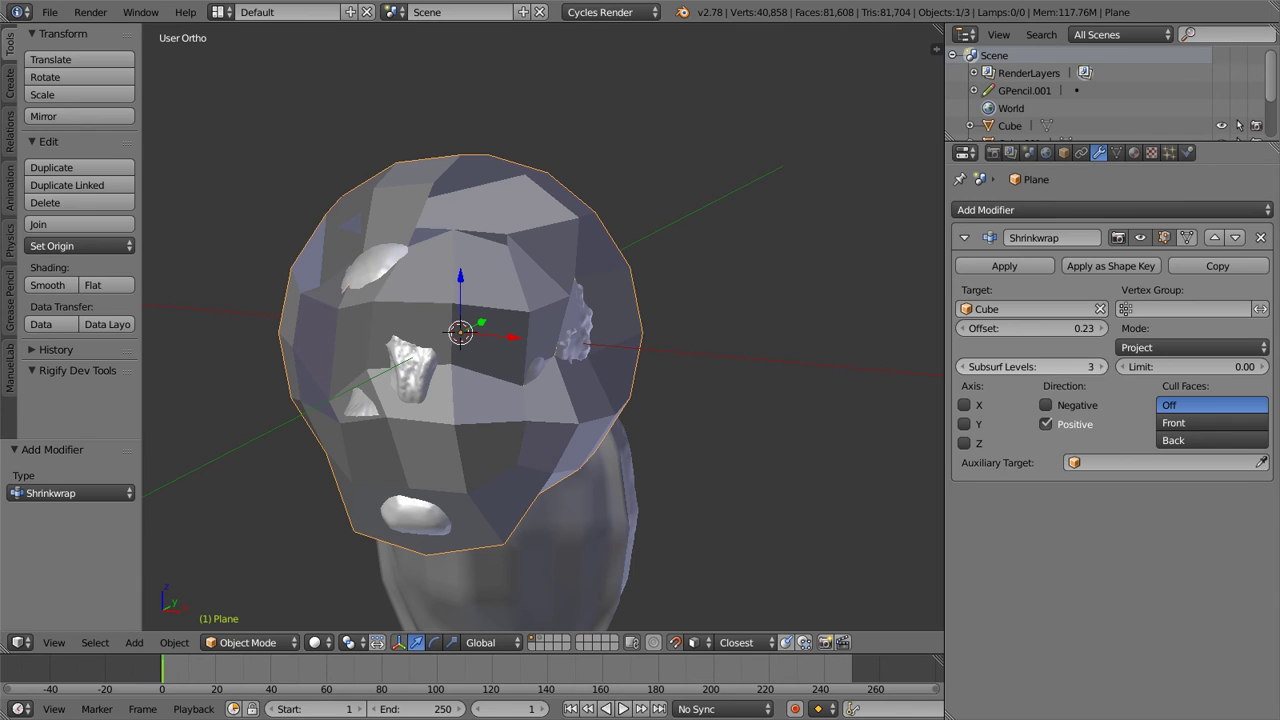
{"action": "left_click_drag", "start_coordinate": [1093, 372], "coordinate": [1045, 372]}
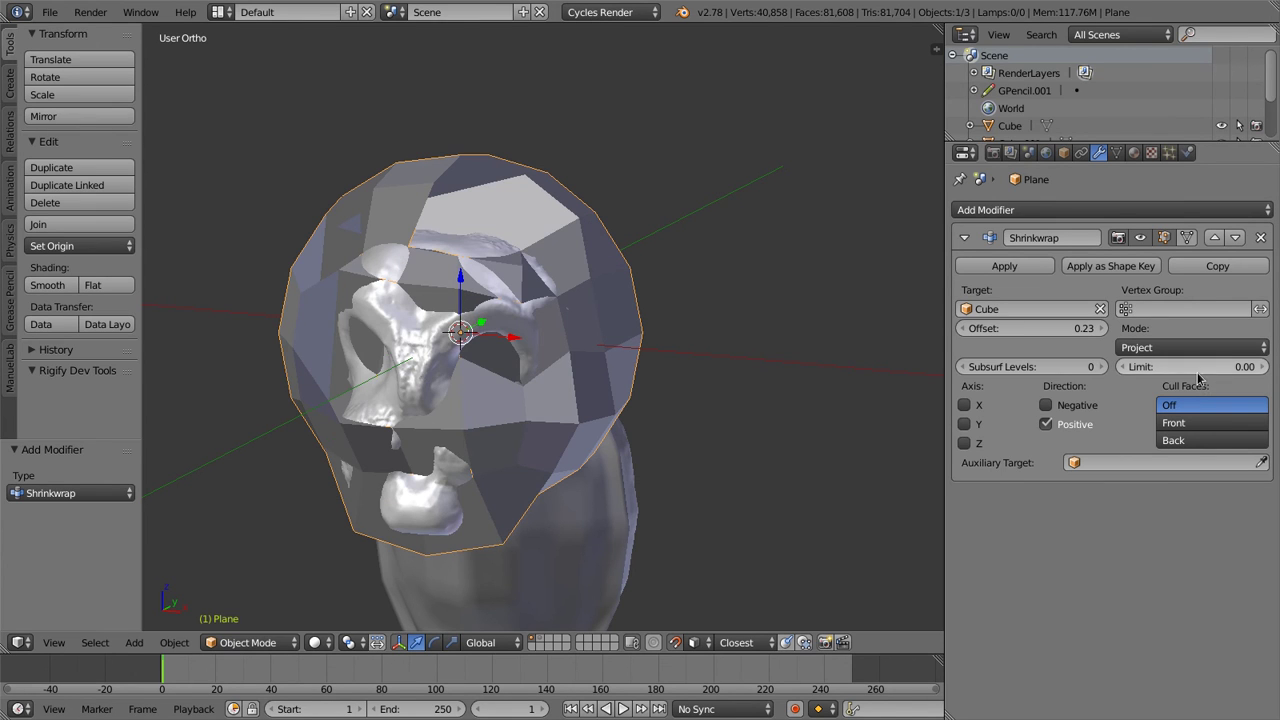
{"action": "left_click_drag", "start_coordinate": [1190, 367], "coordinate": [1230, 367]}
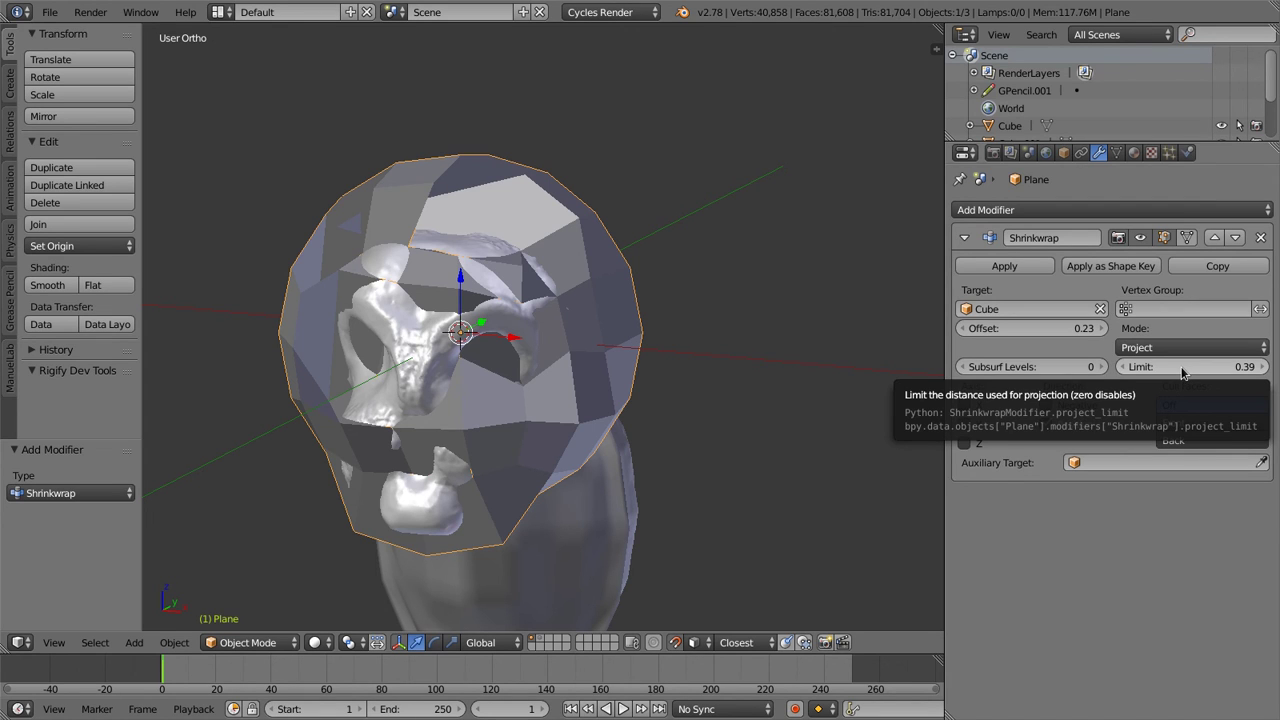
{"action": "key", "text": "BackSpace"}
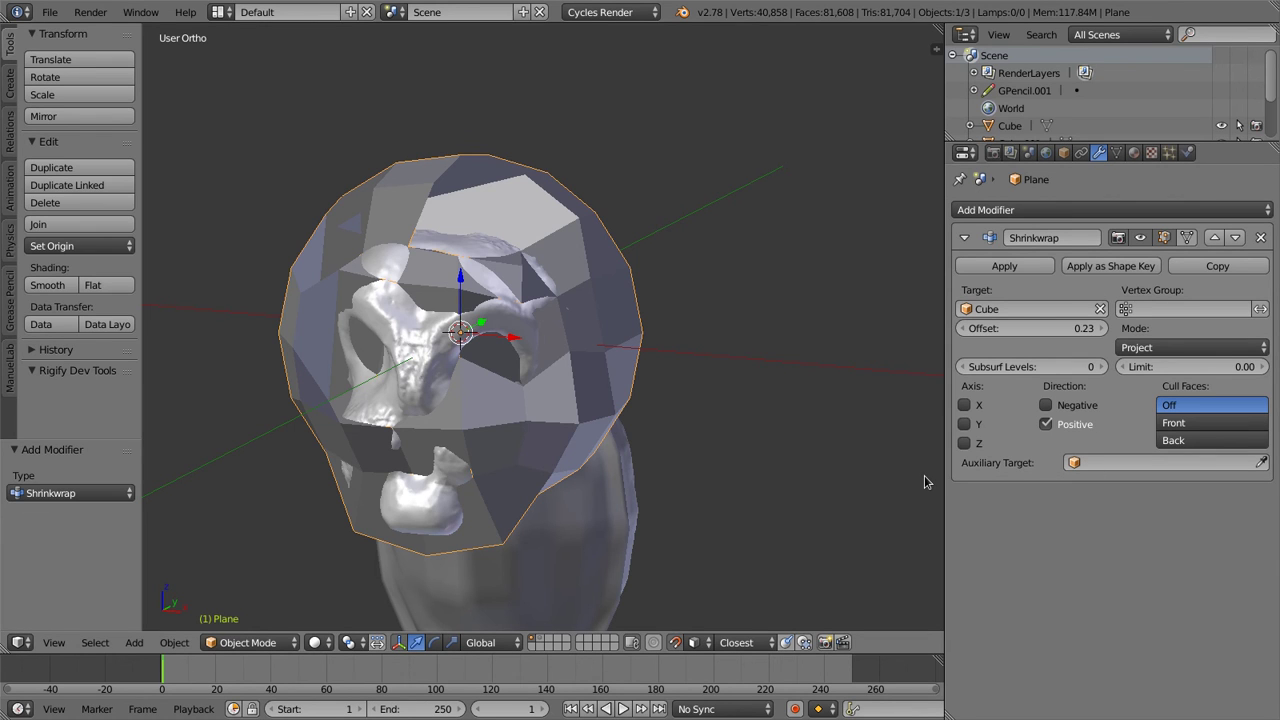
{"action": "left_click", "coordinate": [973, 422]}
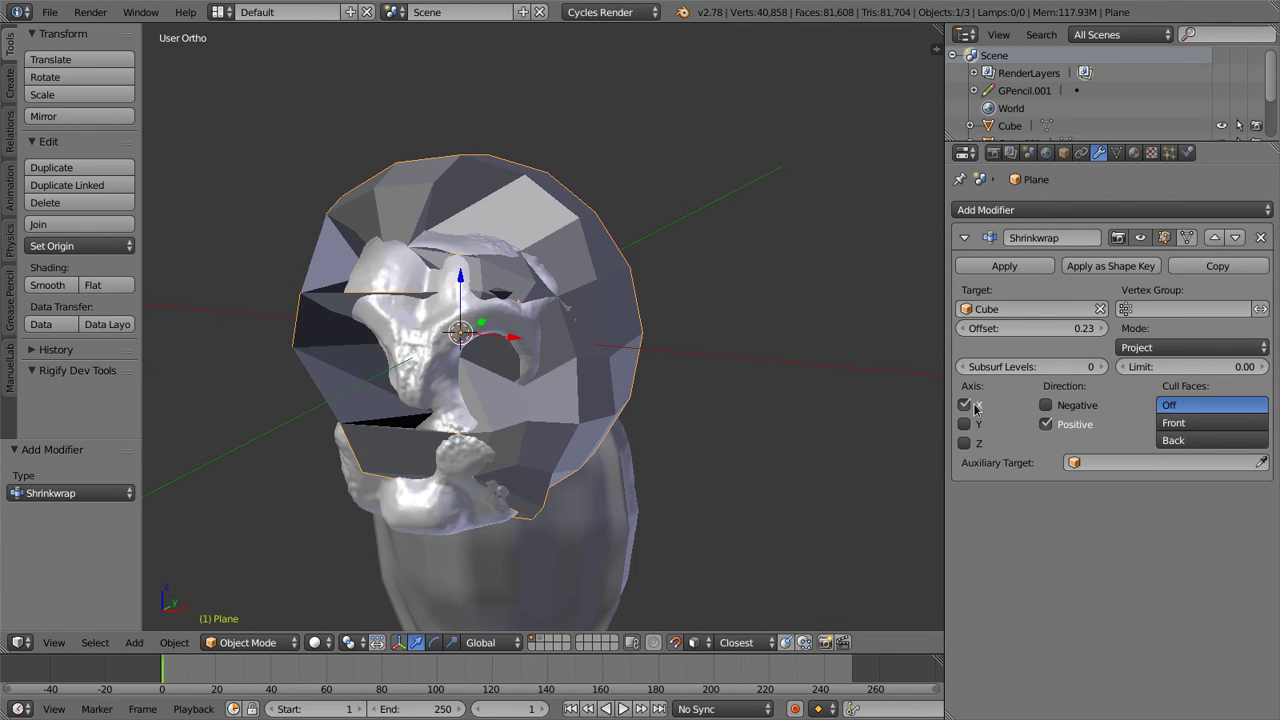
{"action": "left_click", "coordinate": [974, 421]}
{"action": "left_click", "coordinate": [974, 422]}
{"action": "left_click", "coordinate": [974, 422]}
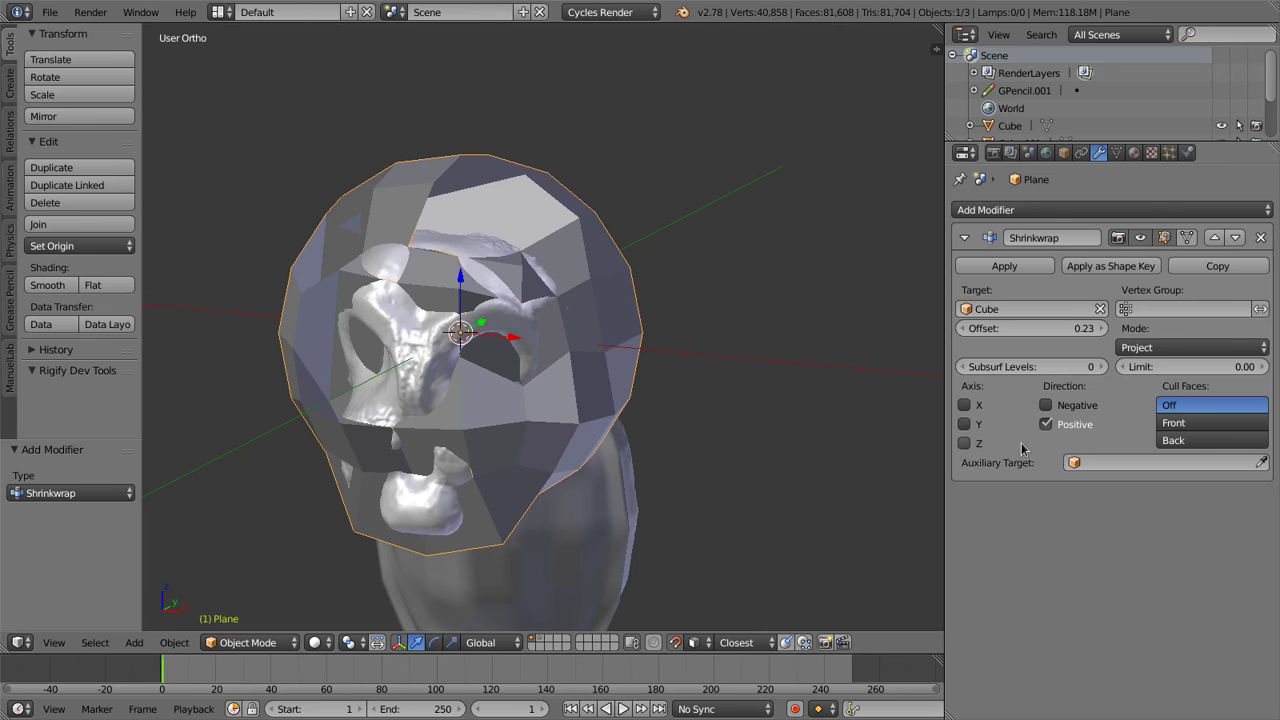
{"action": "left_click", "coordinate": [1109, 466]}
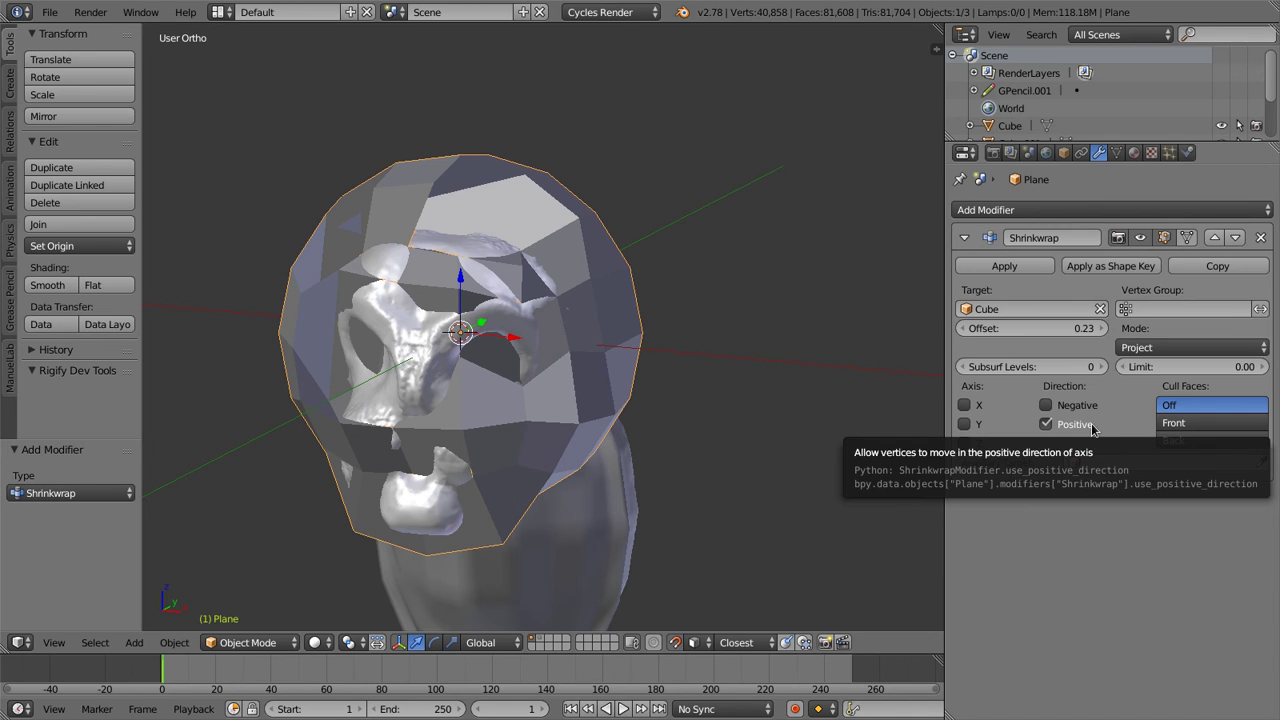
Compare back and front face culling from two angles, then remove the Shrinkwrap modifier
{"action": "left_click", "coordinate": [1212, 440]}
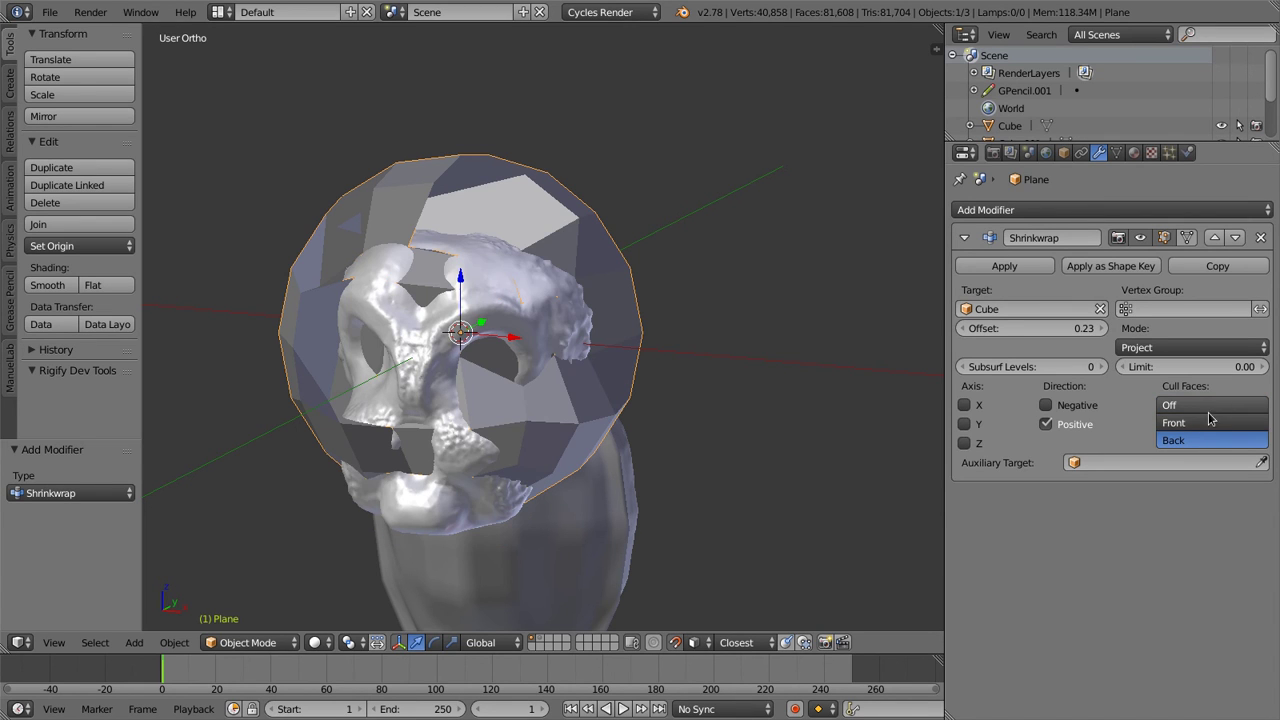
{"action": "left_click", "coordinate": [1205, 422]}
{"action": "left_click", "coordinate": [1203, 441]}
{"action": "left_click", "coordinate": [1180, 406]}
{"action": "middle_click_drag", "start_coordinate": [860, 425], "coordinate": [530, 335]}
{"action": "left_click", "coordinate": [1186, 441]}
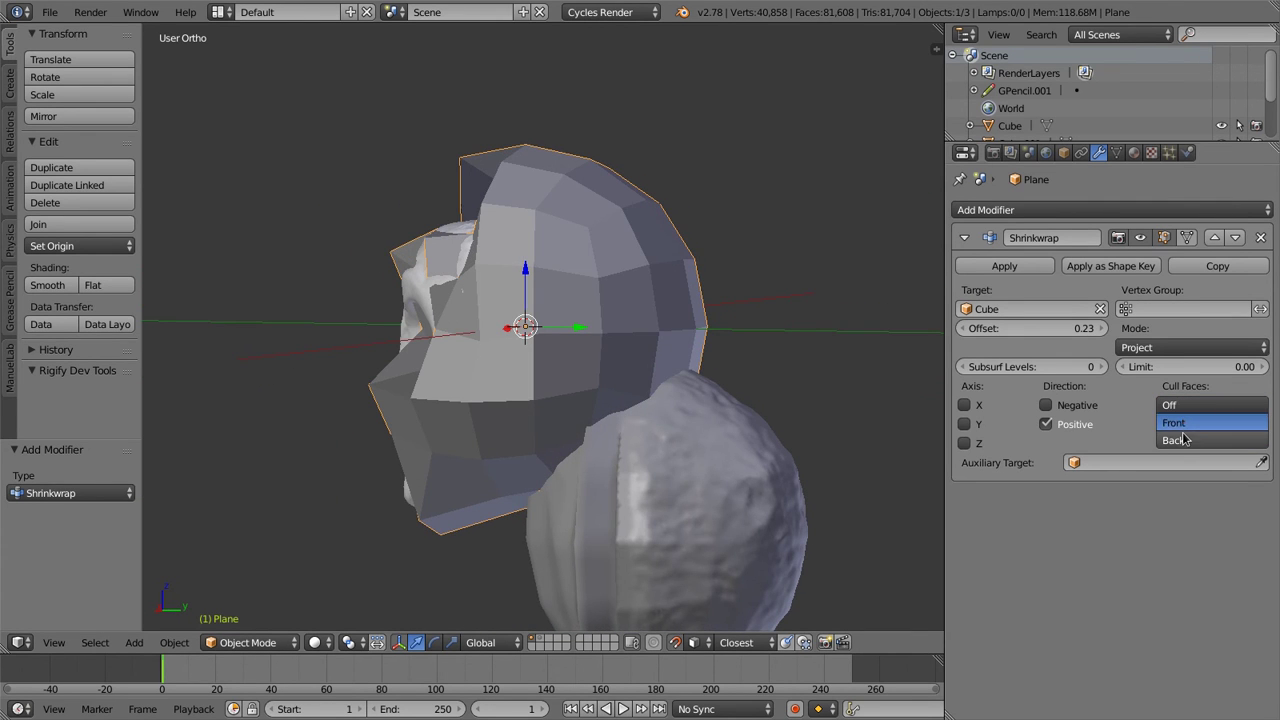
{"action": "left_click", "coordinate": [1180, 423]}
{"action": "left_click", "coordinate": [1180, 406]}
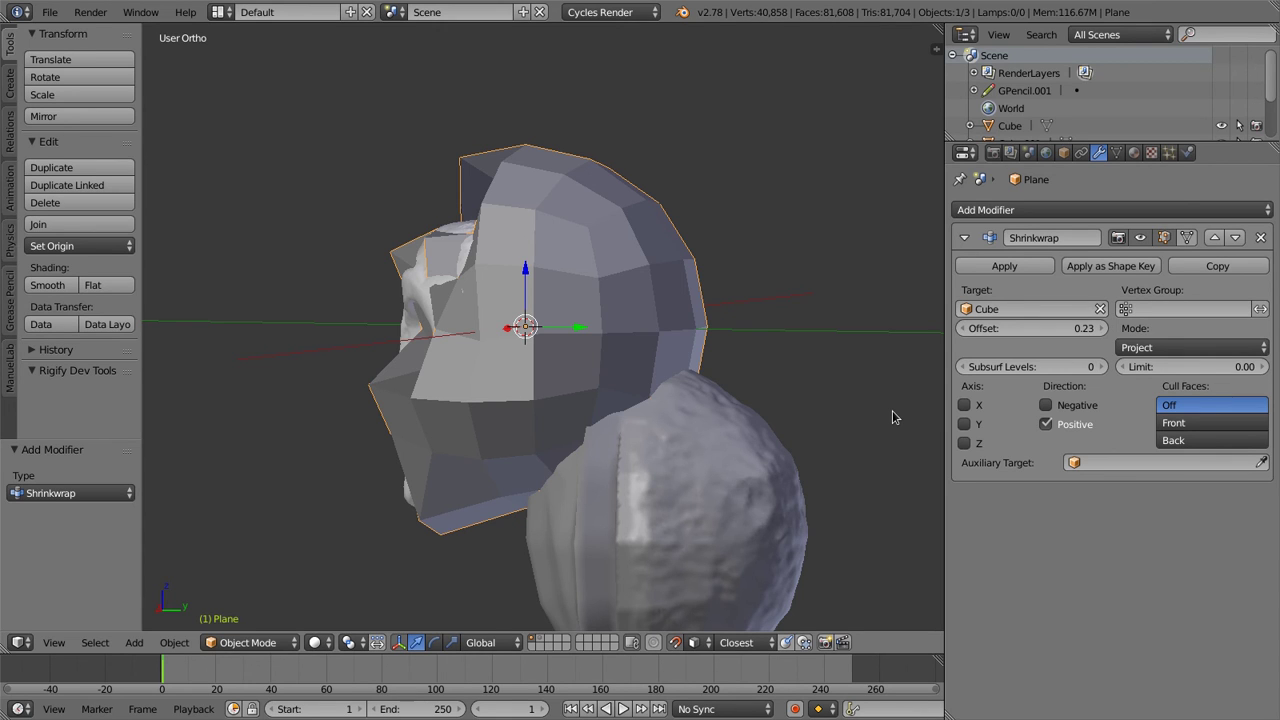
{"action": "left_click", "coordinate": [1260, 237]}
{"action": "key", "text": "x"}
{"action": "left_click", "coordinate": [685, 267]}
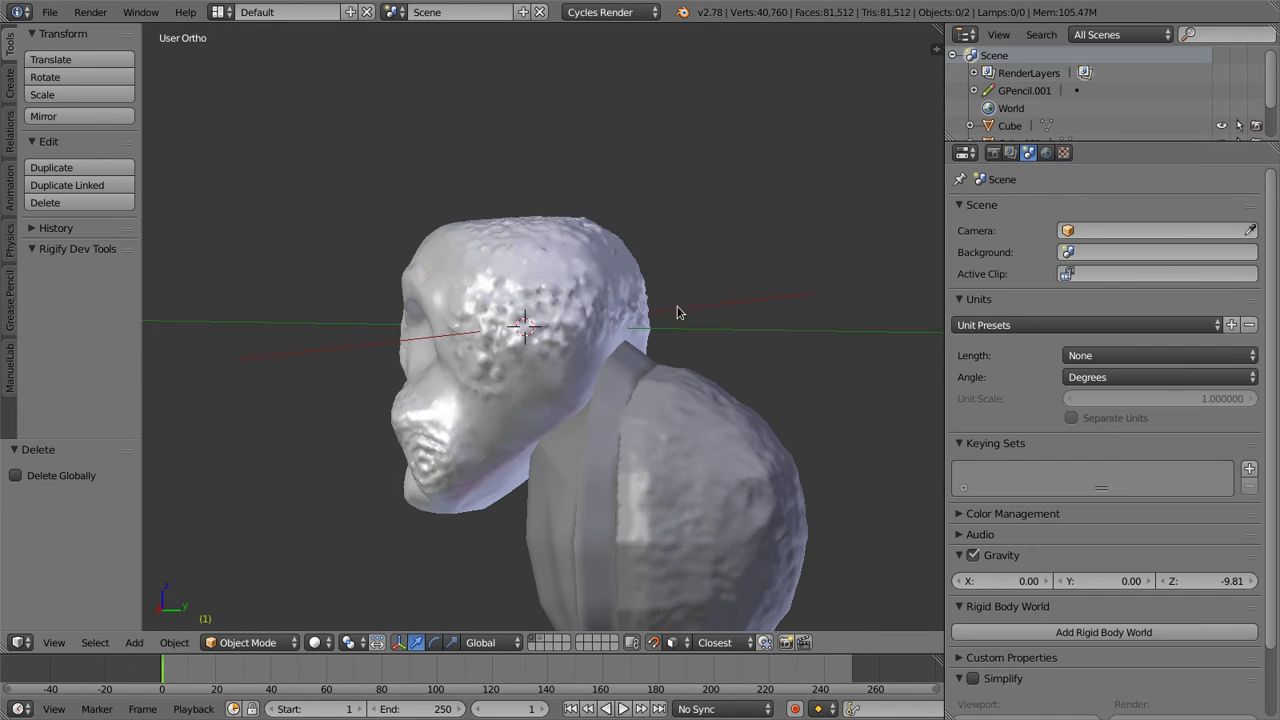
{"action": "scroll", "coordinate": [677, 330], "scroll_direction": "down", "scroll_amount": 2}
{"action": "middle_click_drag", "start_coordinate": [676, 356], "coordinate": [647, 284]}
{"action": "scroll", "coordinate": [630, 375], "scroll_direction": "up", "scroll_amount": 2}
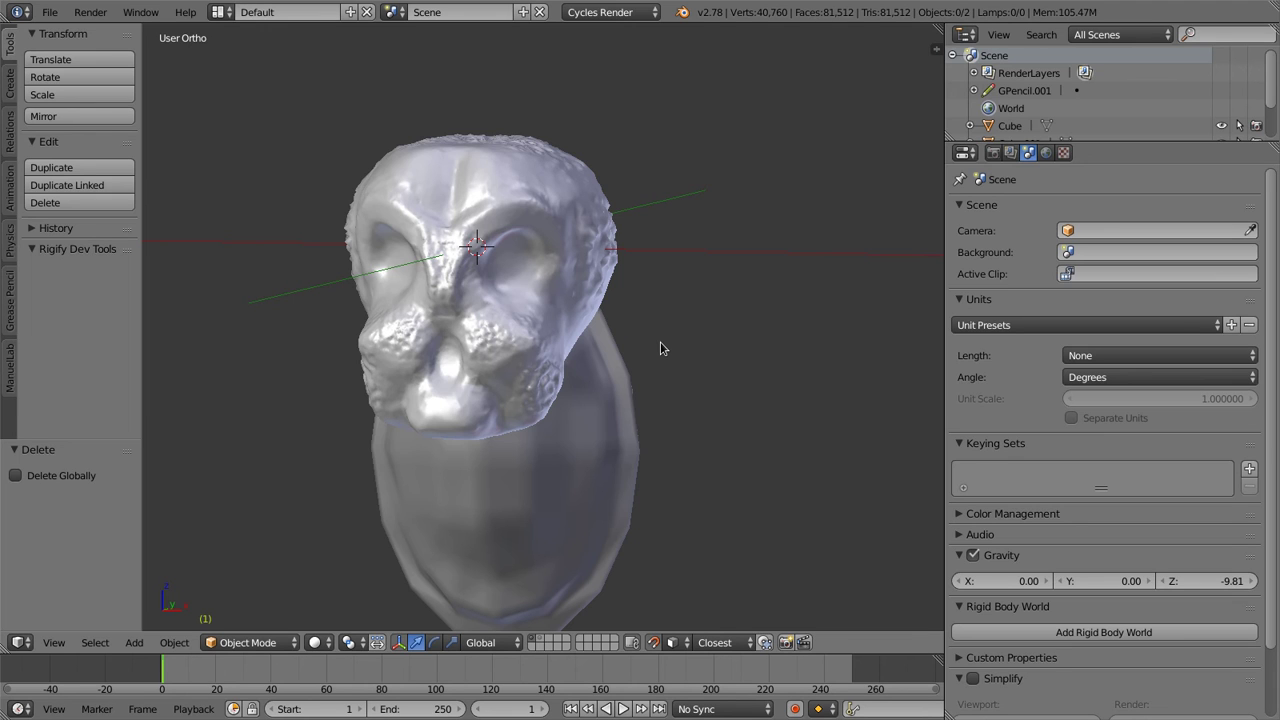
Add a new plane mesh to the scene near the head
{"action": "key", "text": "KP_2"}
{"action": "key", "text": "KP_8"}
{"action": "key", "text": "KP_8"}
{"action": "key", "text": "shift+a"}
{"action": "left_click", "coordinate": [712, 344]}
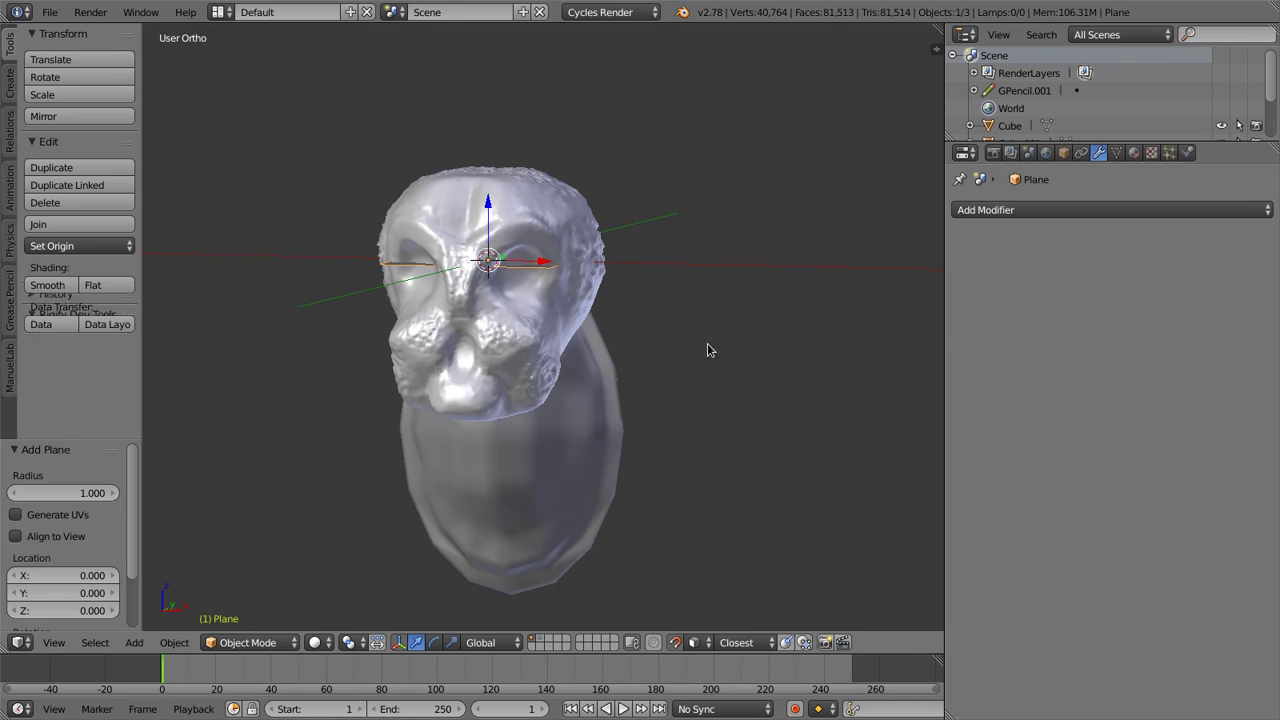
{"action": "scroll", "coordinate": [476, 326], "scroll_direction": "up", "scroll_amount": 1}
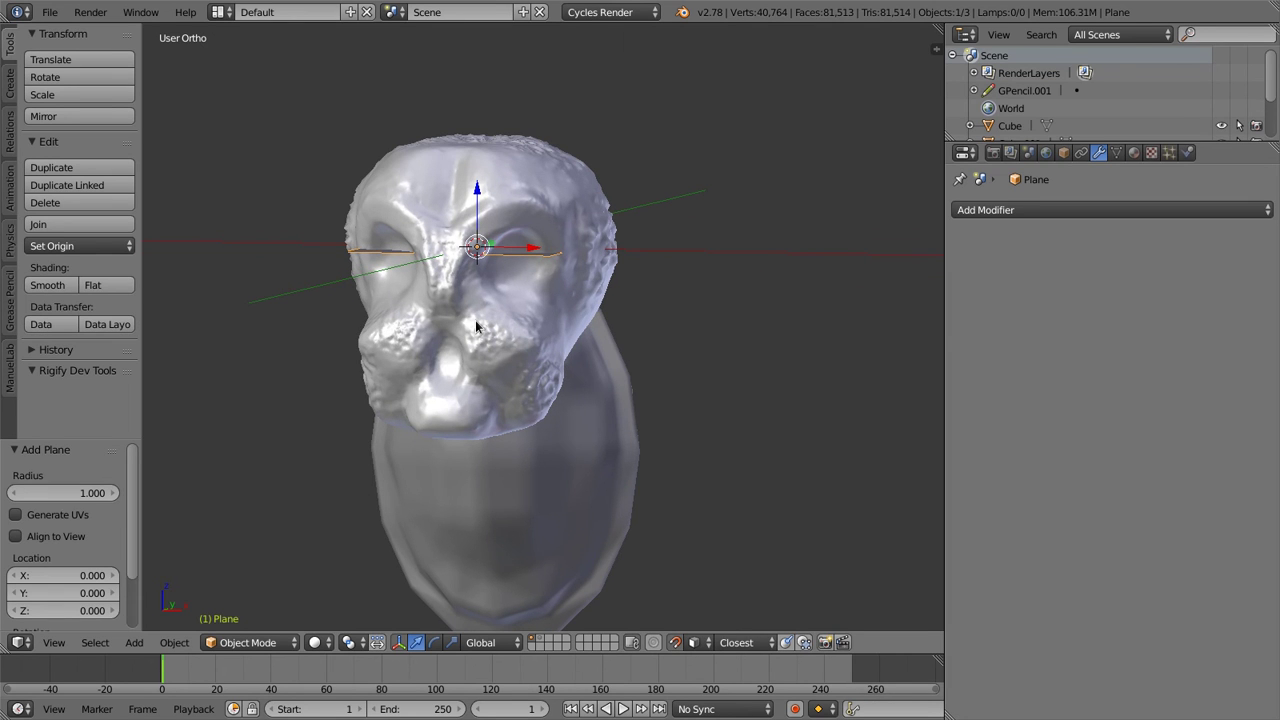
Rotate the plane 90° on X, move it to Y -1.327, and open Add-ons preferences
{"action": "key", "text": "KP_3"}
{"action": "key", "text": "Tab"}
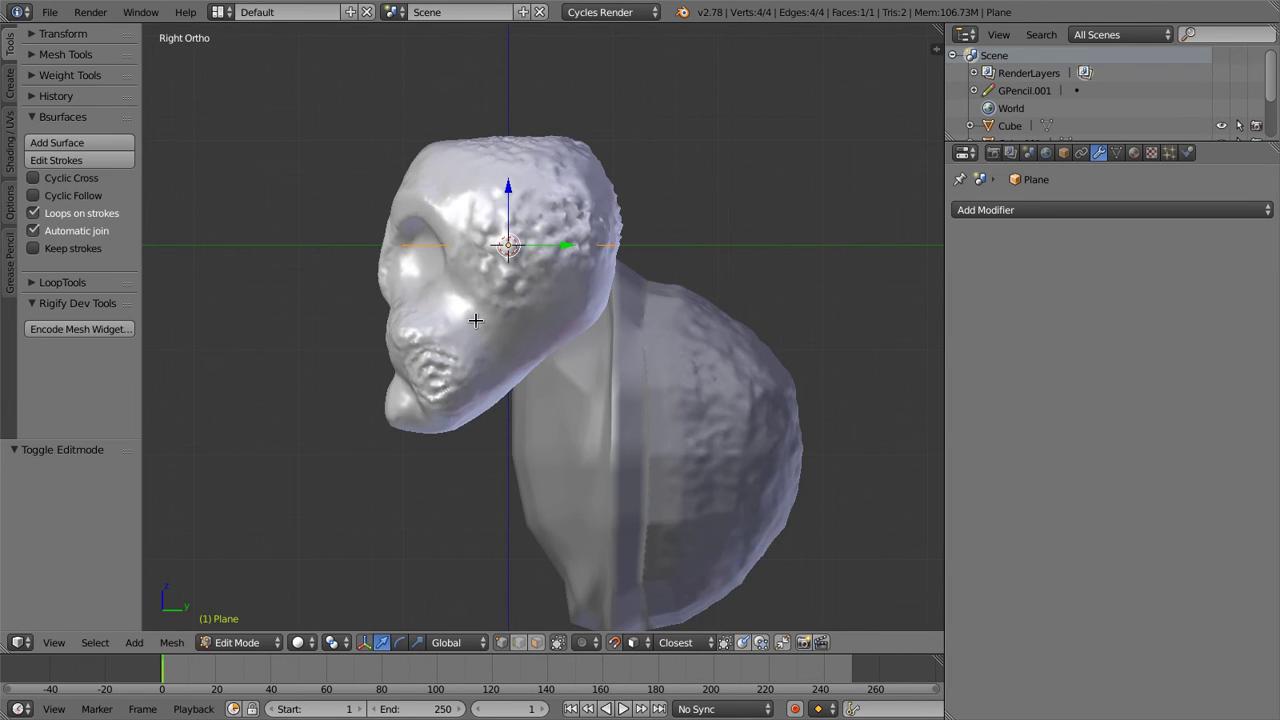
{"action": "key", "text": "r"}
{"action": "key", "text": "x"}
{"action": "key", "text": "9"}
{"action": "key", "text": "0"}
{"action": "key", "text": "Return"}
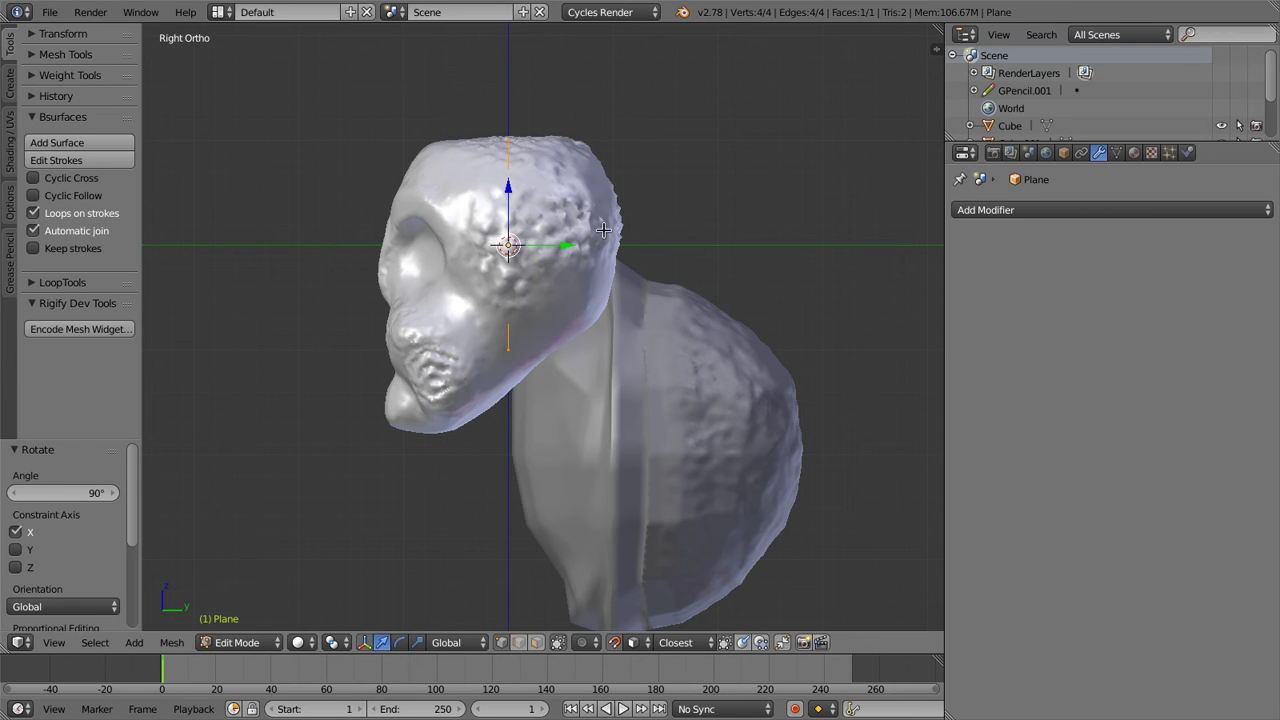
{"action": "left_click_drag", "start_coordinate": [567, 245], "coordinate": [426, 245]}
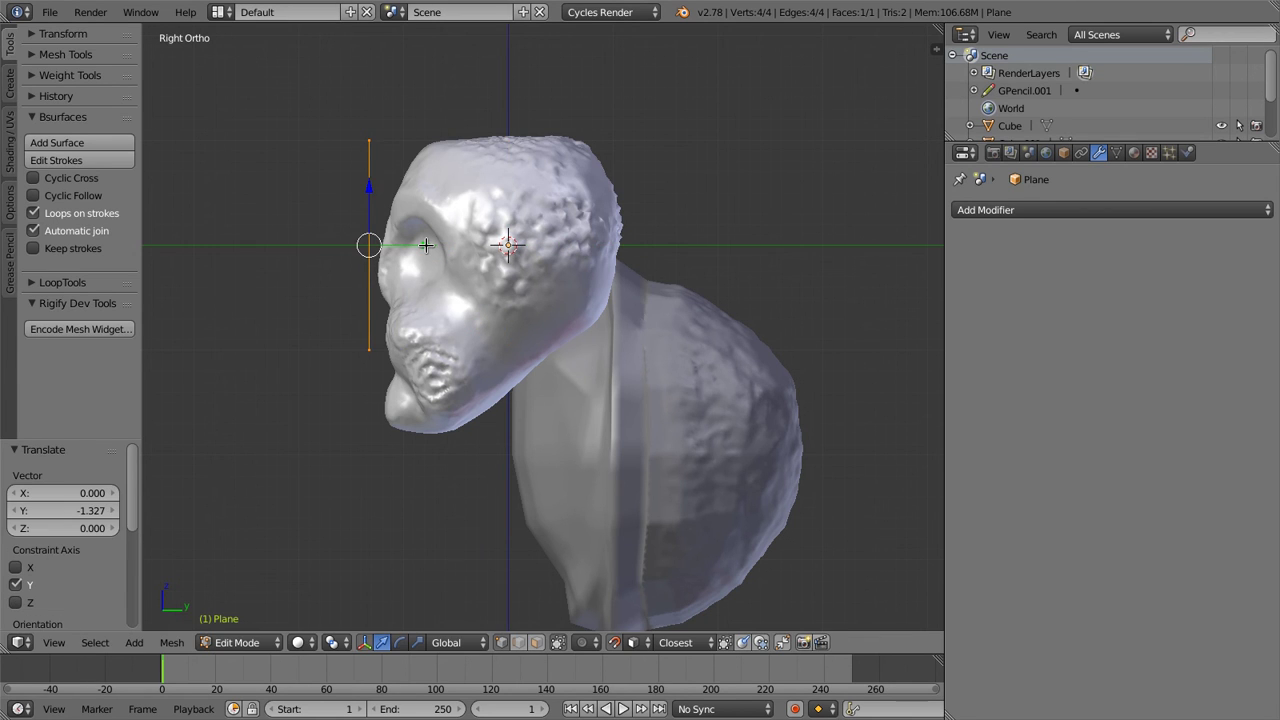
{"action": "key", "text": "ctrl+alt+u"}
Search add-ons for 'f2' and expand Mesh: F2 to confirm it is enabled
{"action": "left_click", "coordinate": [130, 94]}
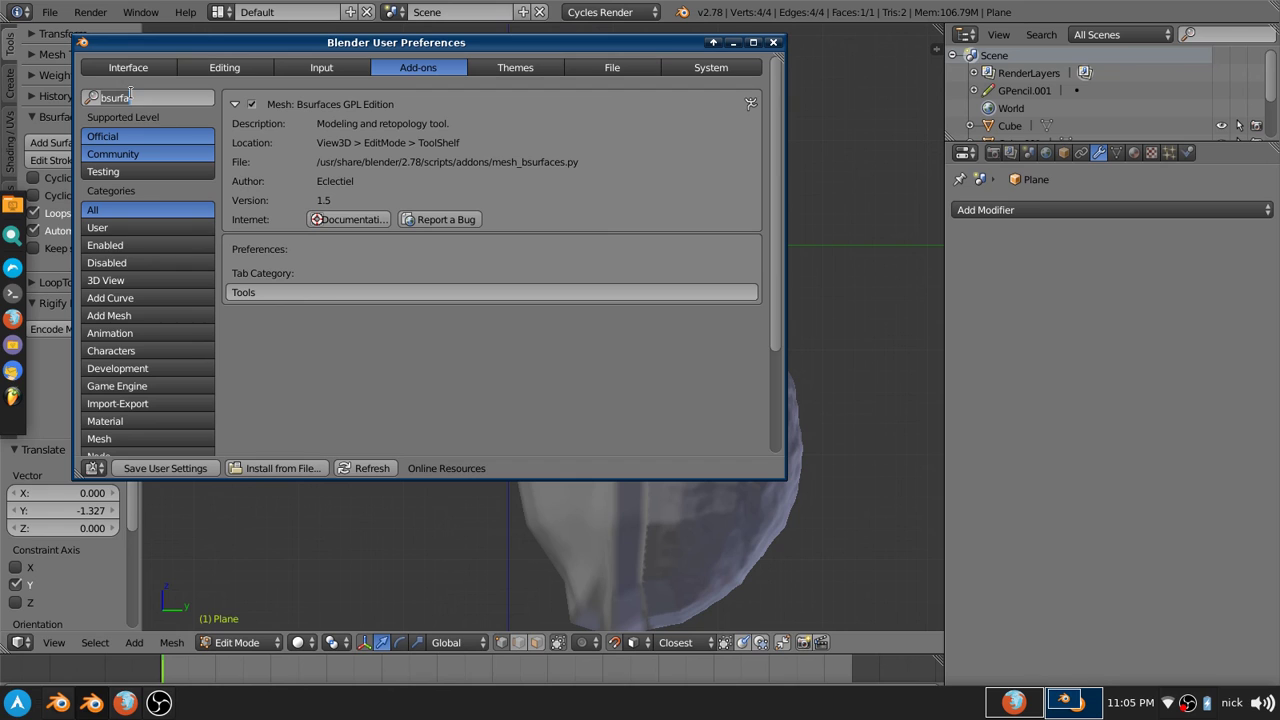
{"action": "type", "text": "f2"}
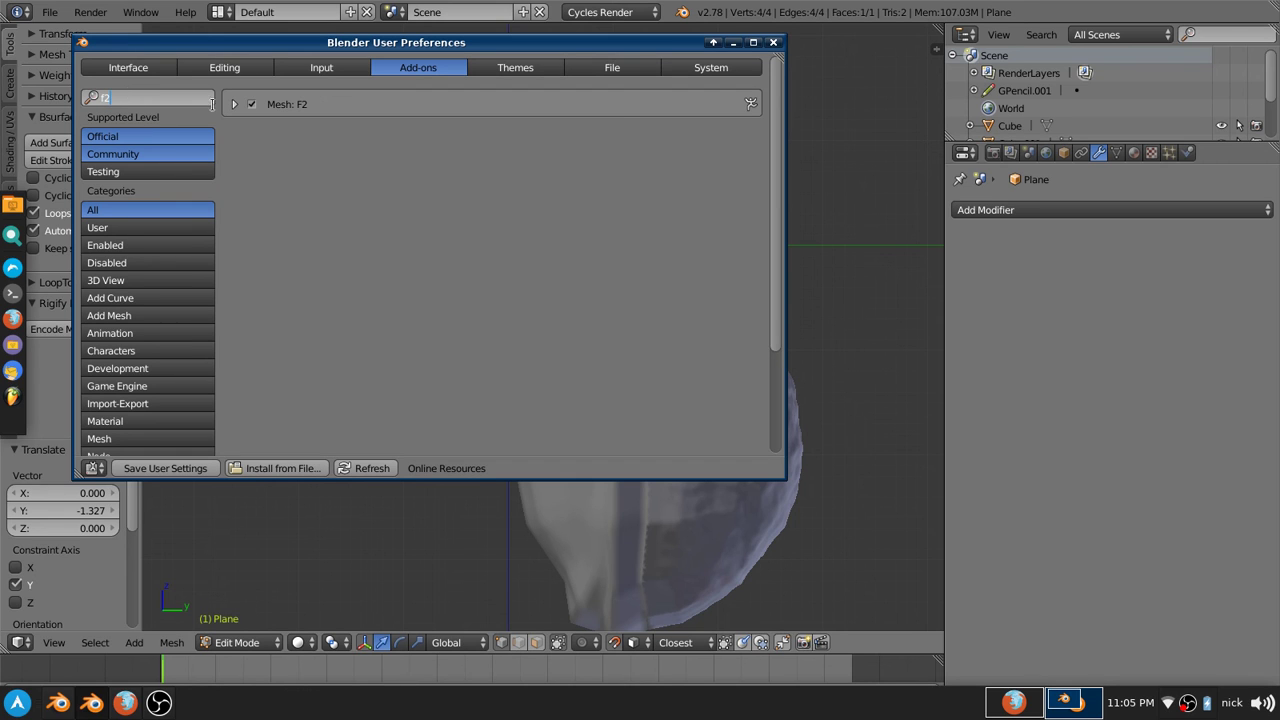
{"action": "left_click", "coordinate": [234, 104]}
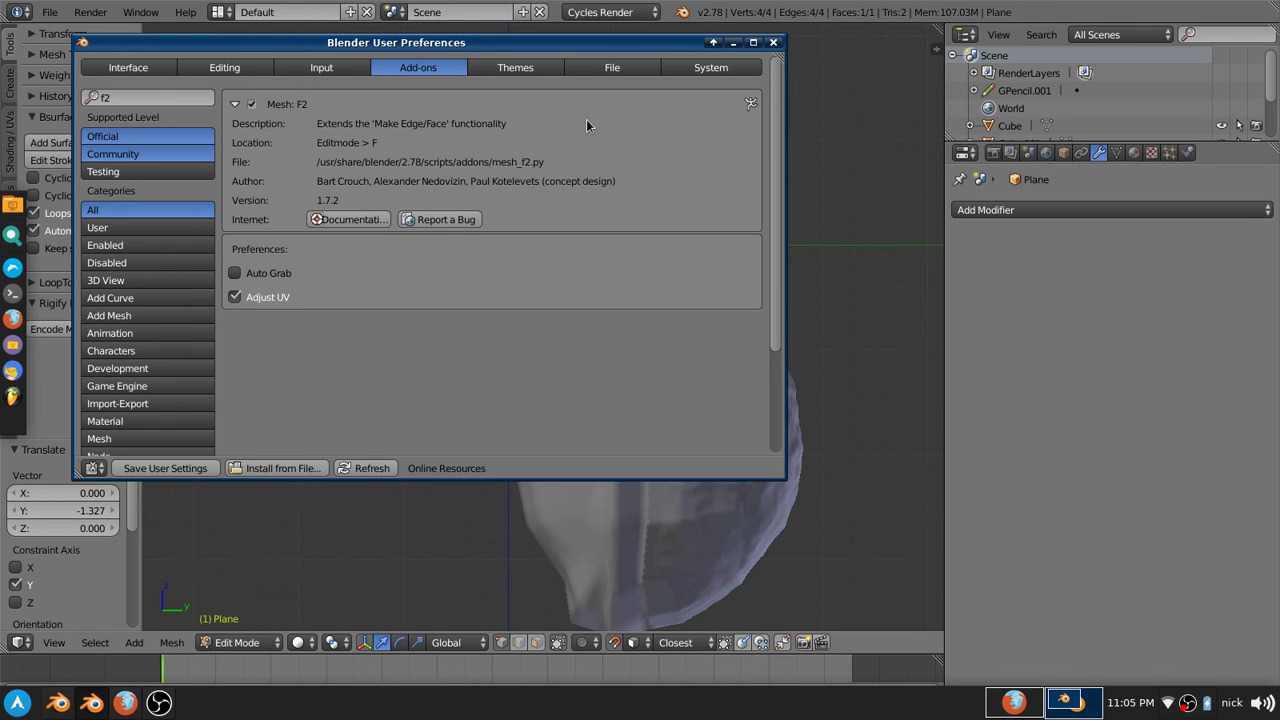
Close preferences, view from the front, and place the plane's top-left vertex on the head
{"action": "left_click", "coordinate": [773, 42]}
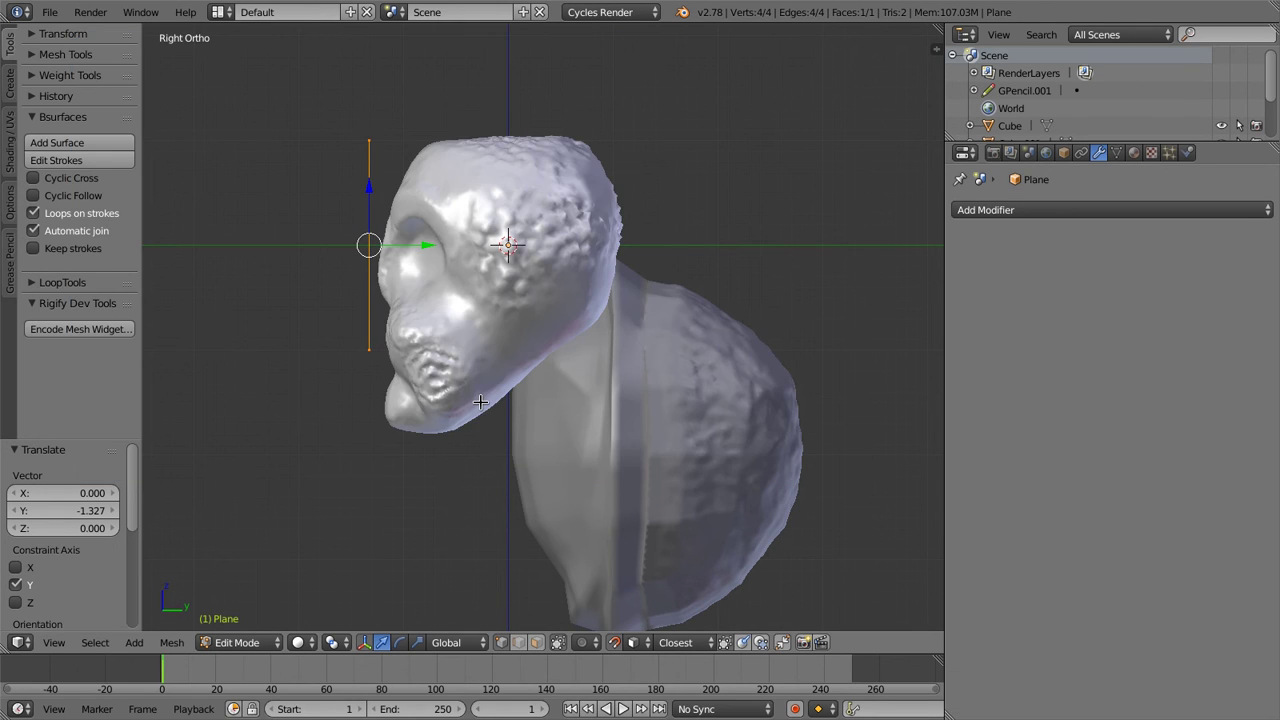
{"action": "key", "text": "KP_1"}
{"action": "right_click", "coordinate": [376, 142]}
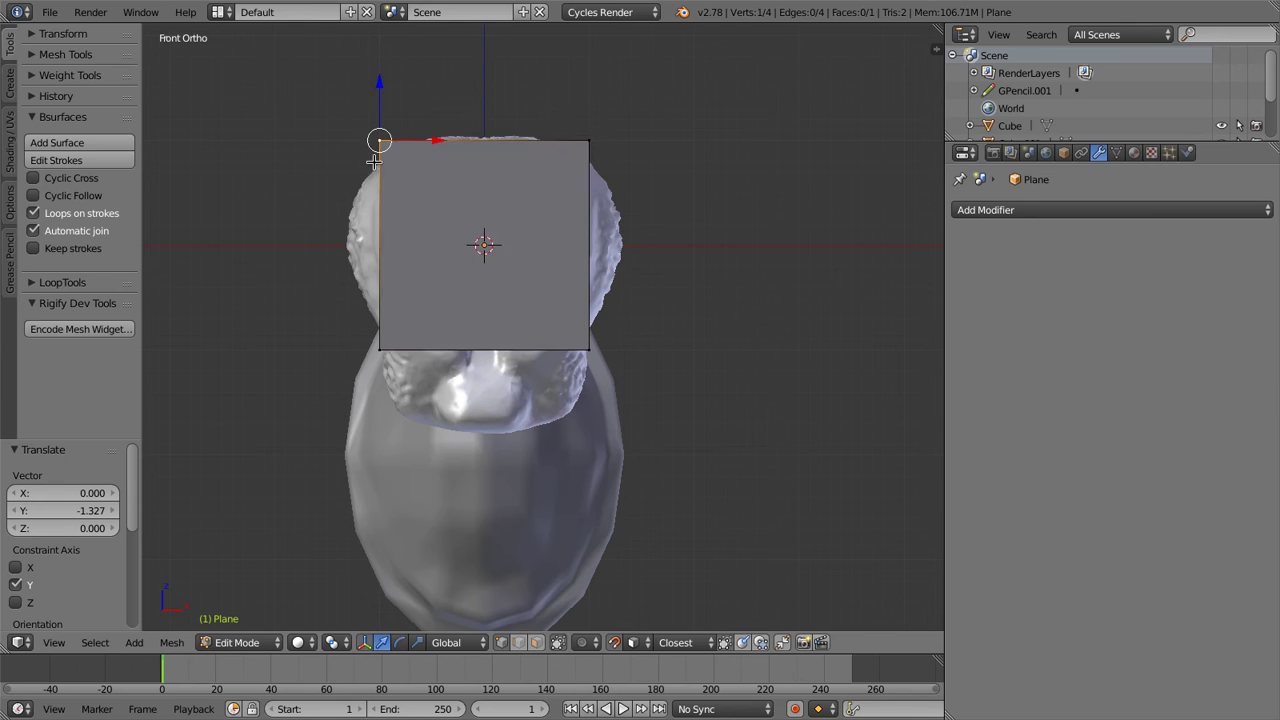
{"action": "scroll", "coordinate": [410, 168], "scroll_direction": "up", "scroll_amount": 2}
{"action": "key", "text": "g"}
{"action": "left_click", "coordinate": [493, 161]}
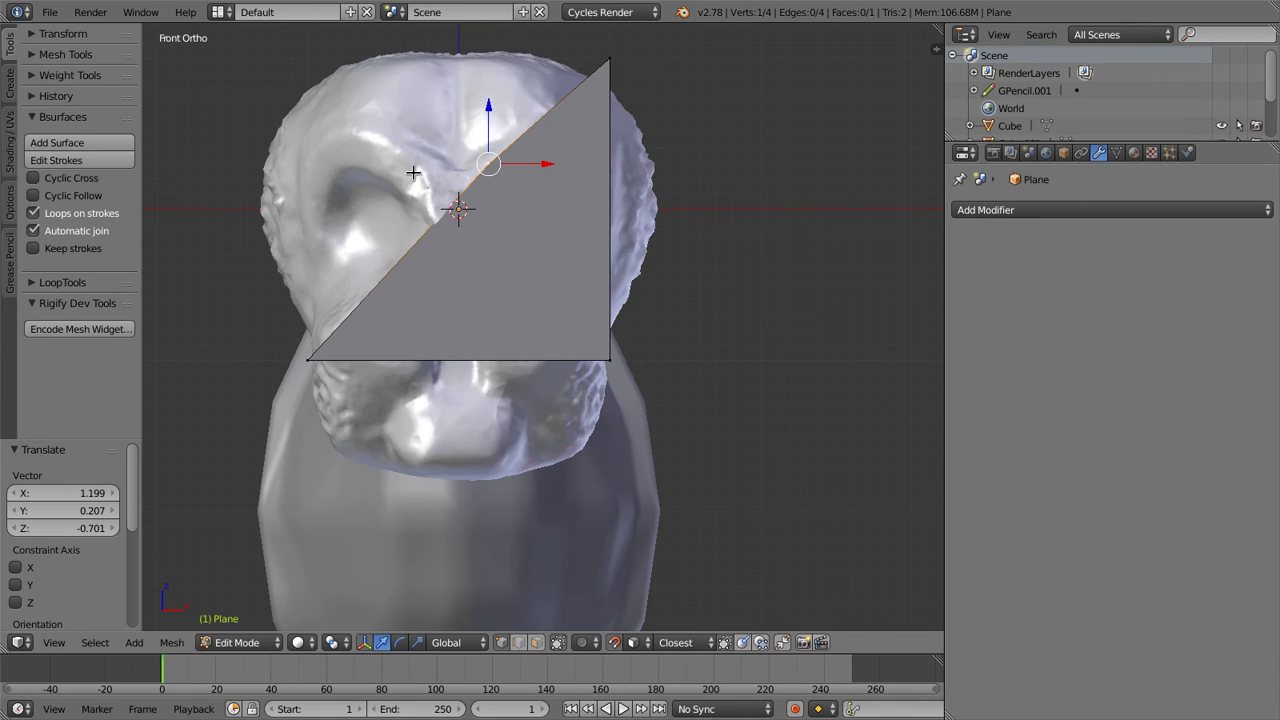
{"action": "key", "text": "g"}
{"action": "left_click", "coordinate": [349, 162]}
Move the top-right, bottom-right and bottom-left vertices onto the brow and eye socket rim
{"action": "right_click", "coordinate": [615, 57]}
{"action": "key", "text": "g"}
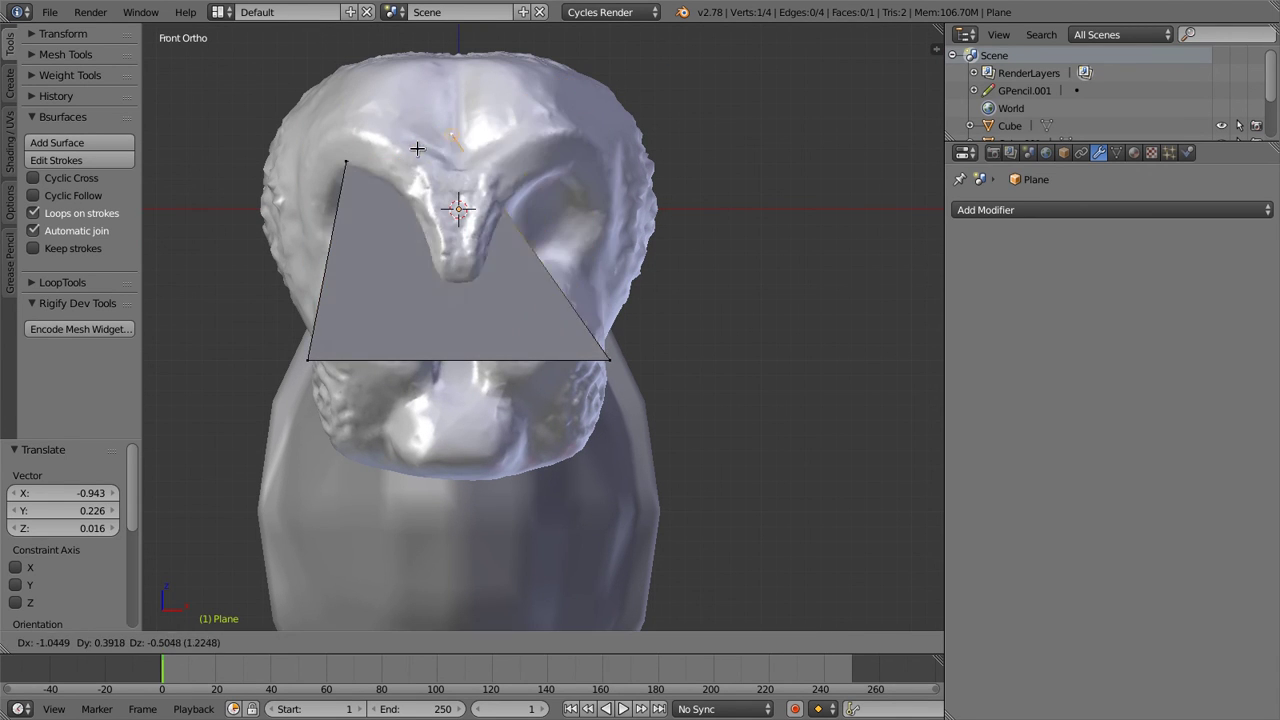
{"action": "left_click", "coordinate": [391, 149]}
{"action": "right_click", "coordinate": [605, 352]}
{"action": "key", "text": "g"}
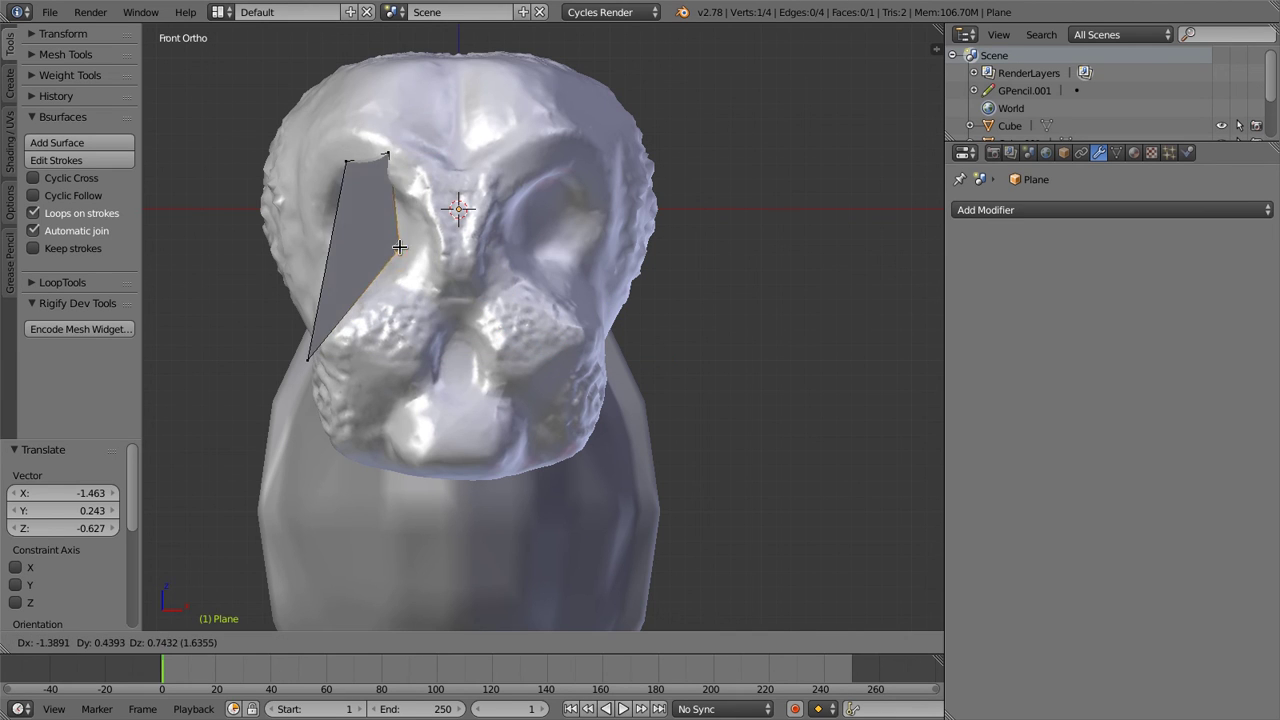
{"action": "left_click", "coordinate": [416, 196]}
{"action": "right_click", "coordinate": [309, 359]}
{"action": "key", "text": "g"}
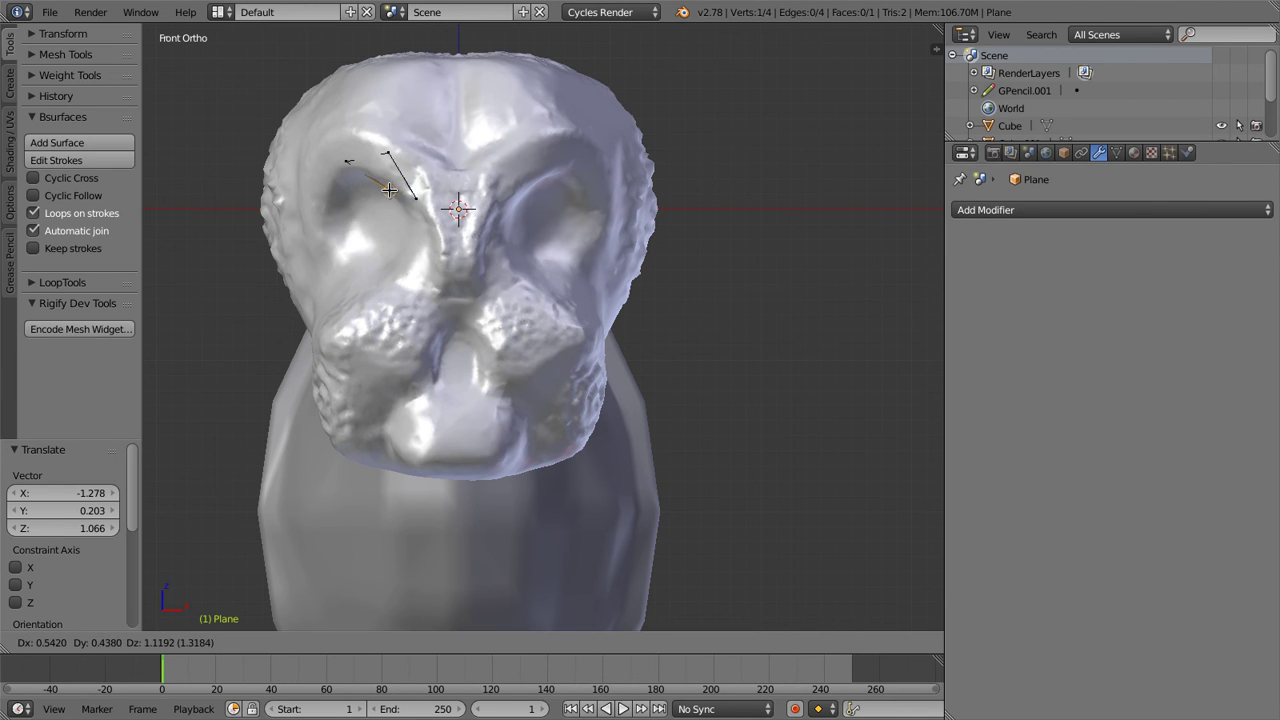
{"action": "left_click", "coordinate": [402, 187]}
{"action": "scroll", "coordinate": [419, 205], "scroll_direction": "up", "scroll_amount": 3}
{"action": "scroll", "coordinate": [421, 174], "scroll_direction": "down", "scroll_amount": 3}
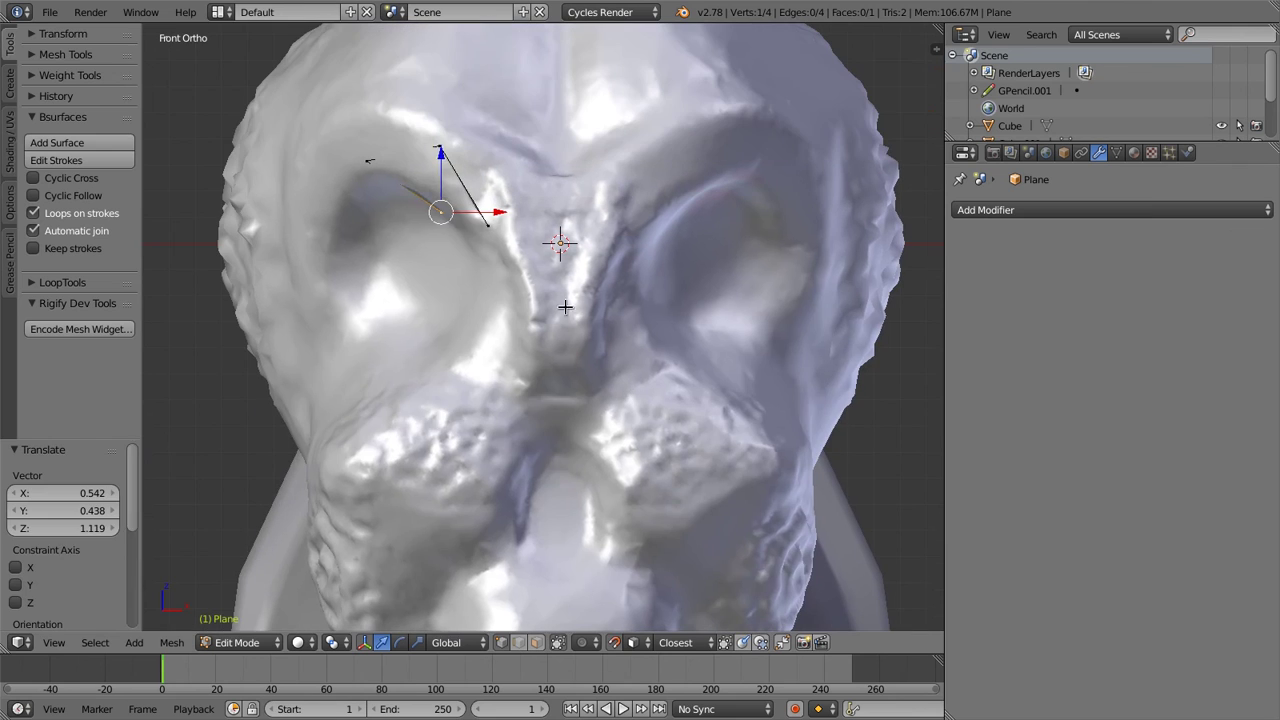
Place a vertex above the eye socket and extrude a new vertex down its inner edge
{"action": "key", "text": "a"}
{"action": "right_click", "coordinate": [497, 218]}
{"action": "key", "text": "g"}
{"action": "left_click", "coordinate": [470, 194]}
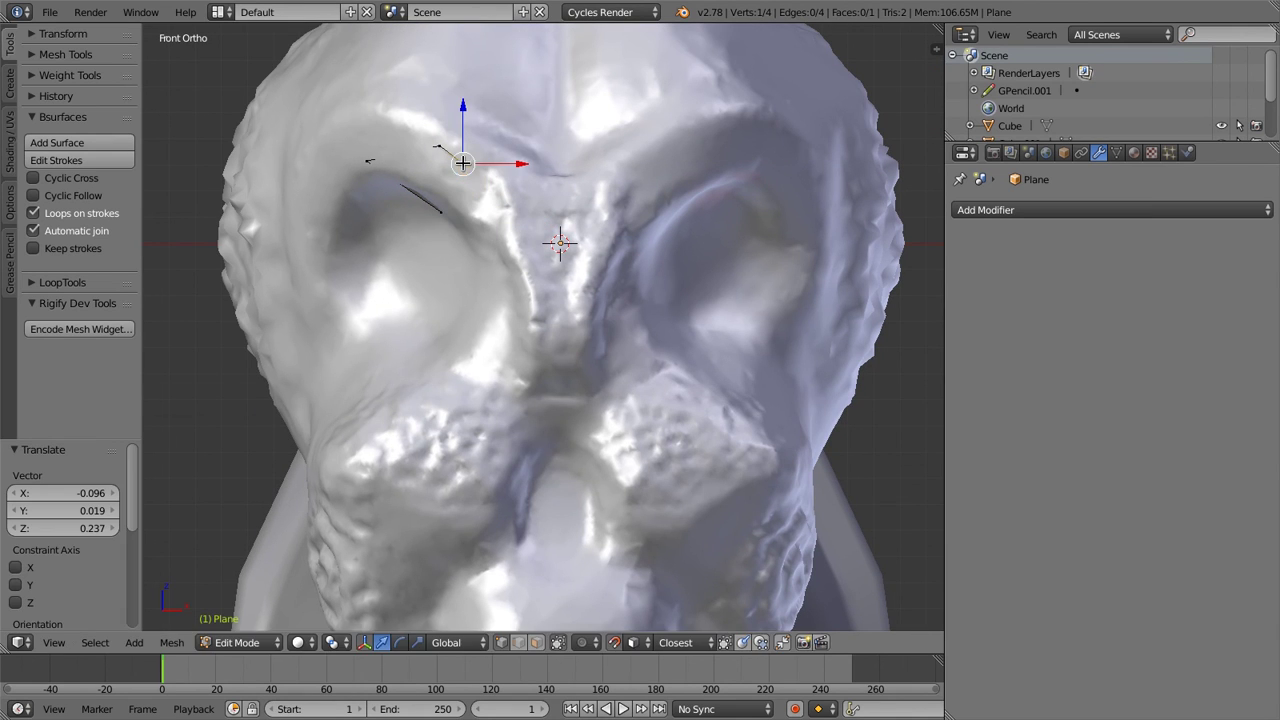
{"action": "key", "text": "g"}
{"action": "left_click", "coordinate": [444, 185]}
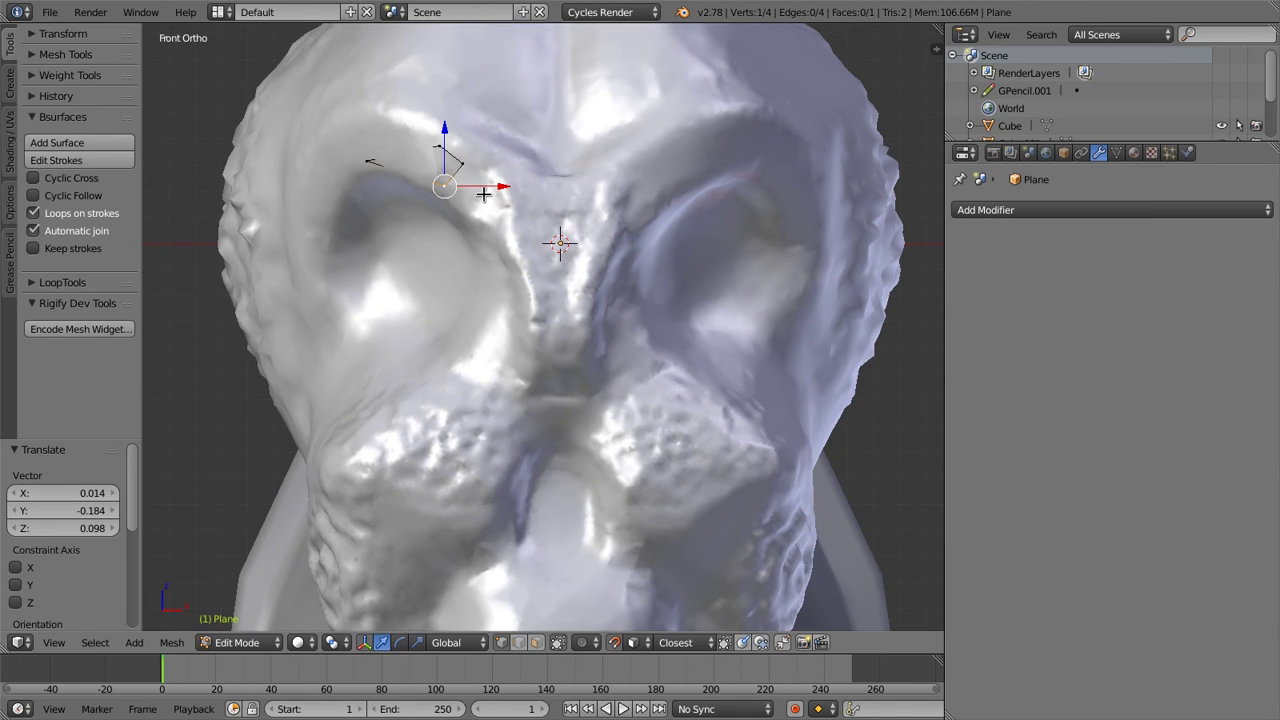
{"action": "right_click", "coordinate": [462, 163]}
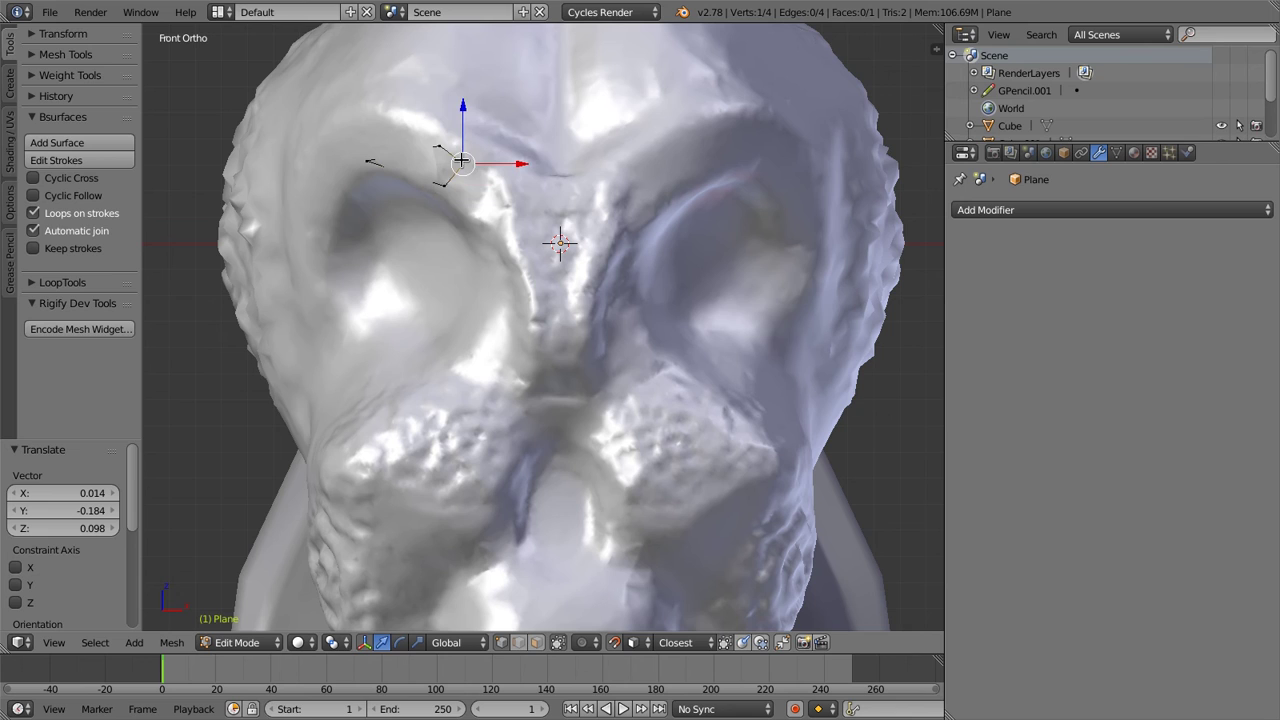
{"action": "left_click", "coordinate": [505, 204], "text": "ctrl"}
Extend the chain with five vertices down the socket's inner edge to the cheek
{"action": "left_click", "coordinate": [524, 270], "text": "ctrl"}
{"action": "left_click", "coordinate": [527, 318], "text": "ctrl"}
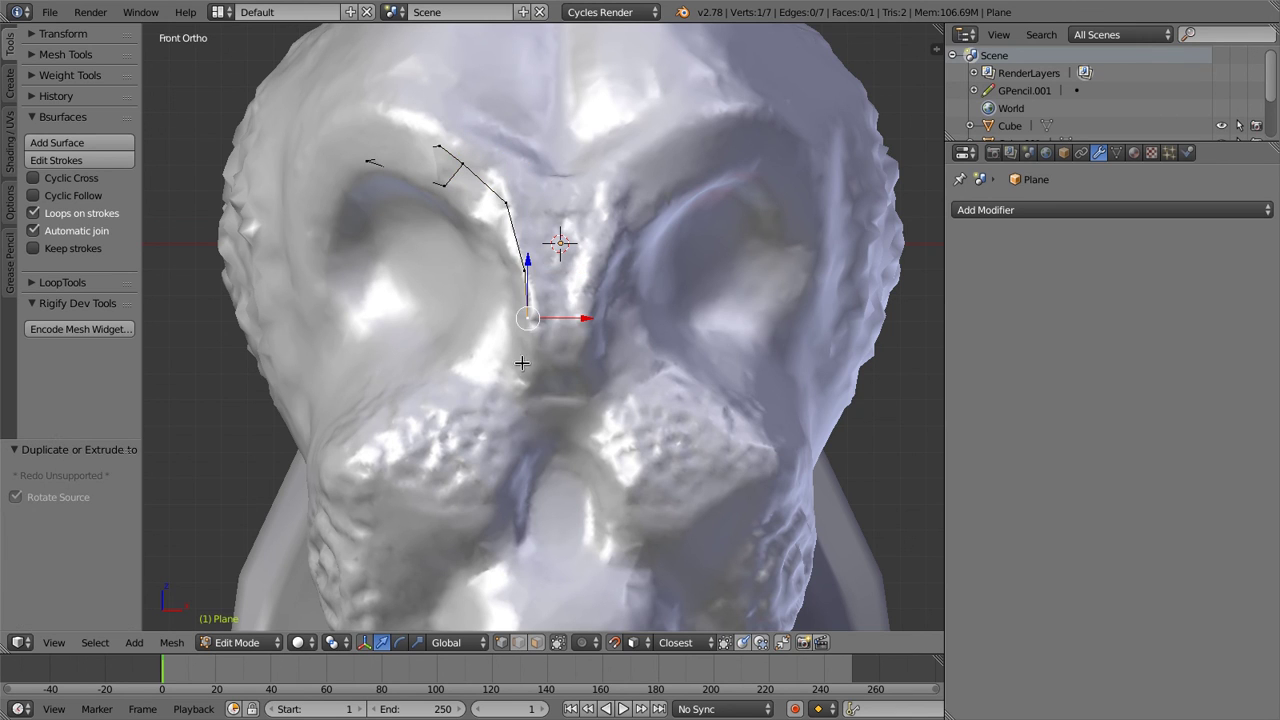
{"action": "left_click", "coordinate": [510, 374], "text": "ctrl"}
{"action": "left_click", "coordinate": [483, 408], "text": "ctrl"}
{"action": "left_click", "coordinate": [442, 427], "text": "ctrl"}
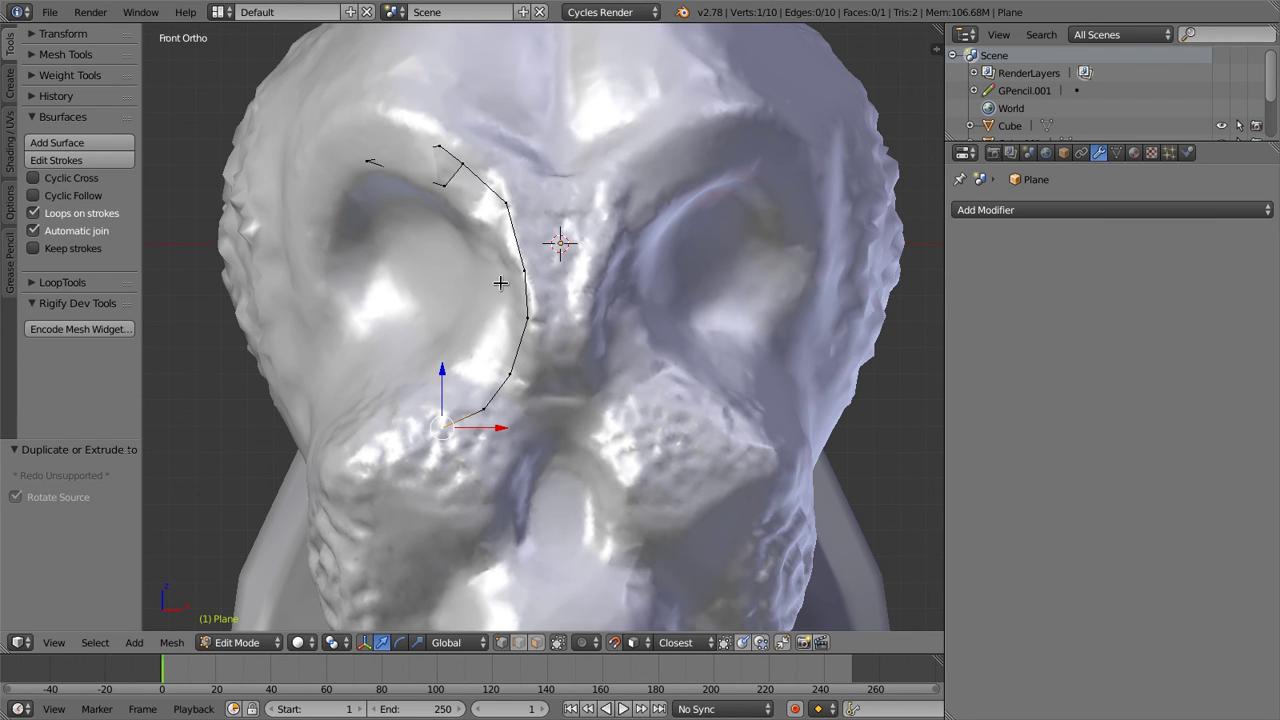
Select the chain's top vertex and neighbouring brow vertices for face filling
{"action": "right_click", "coordinate": [462, 163]}
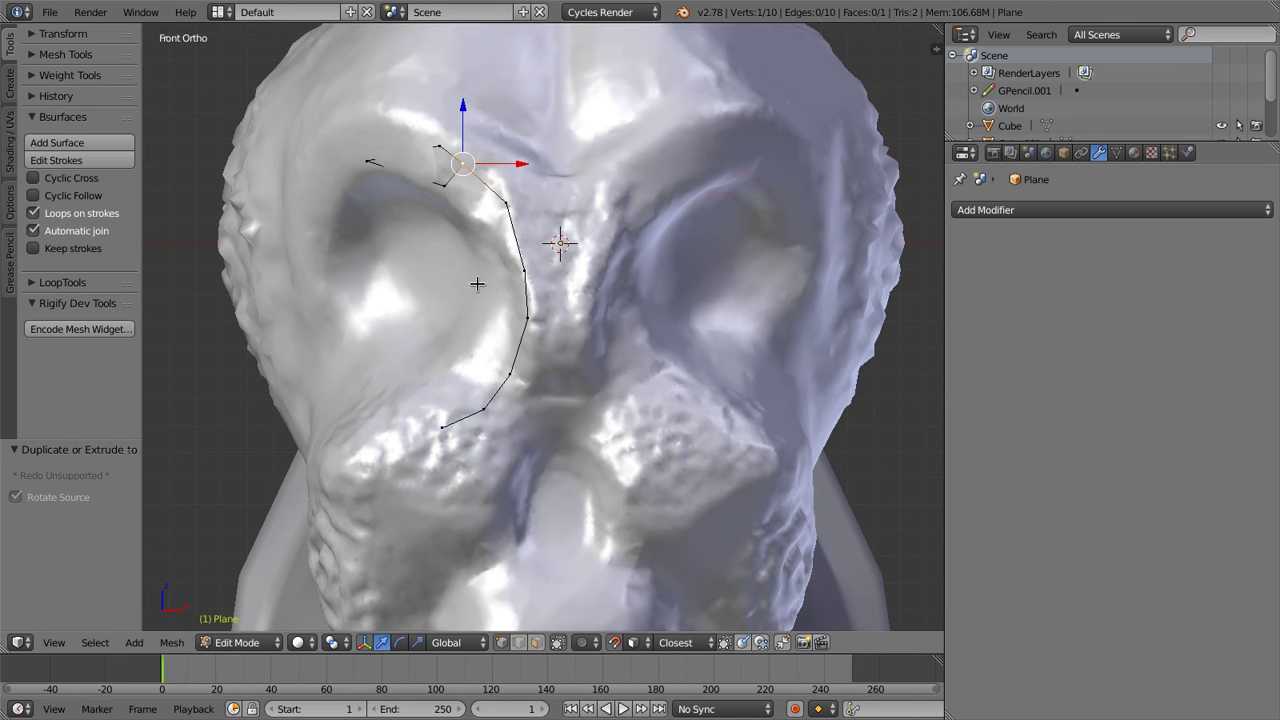
{"action": "right_click", "coordinate": [440, 184]}
{"action": "right_click", "coordinate": [508, 203], "text": "shift"}
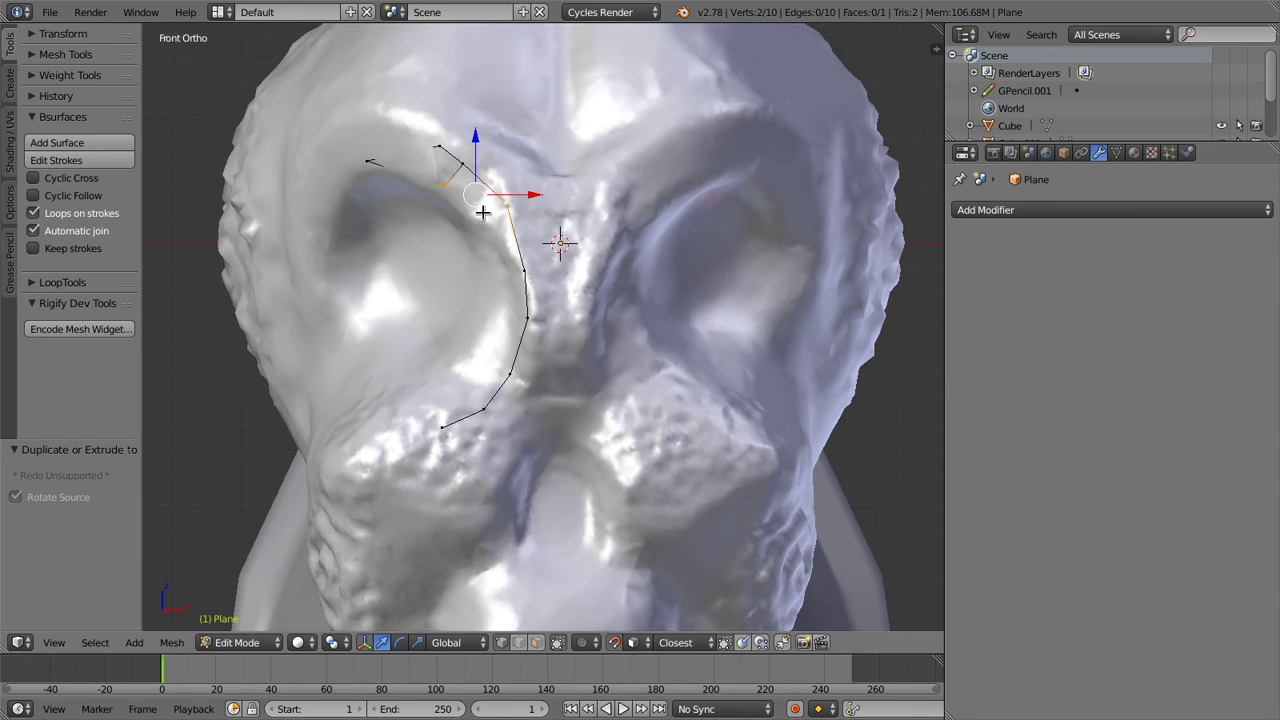
{"action": "right_click", "coordinate": [463, 170]}
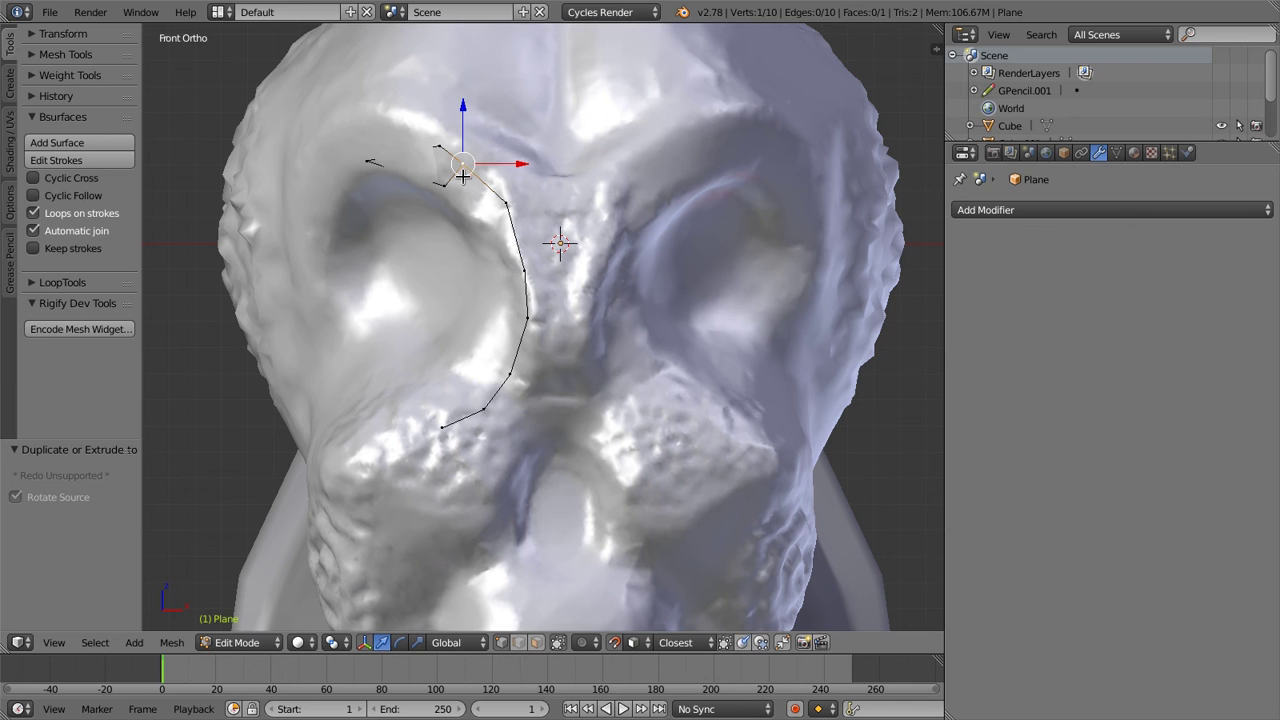
Fill the first two quad faces beside the vertex chain at the eye socket's inner rim
{"action": "right_click", "coordinate": [487, 224], "text": "ctrl"}
{"action": "key", "text": "f"}
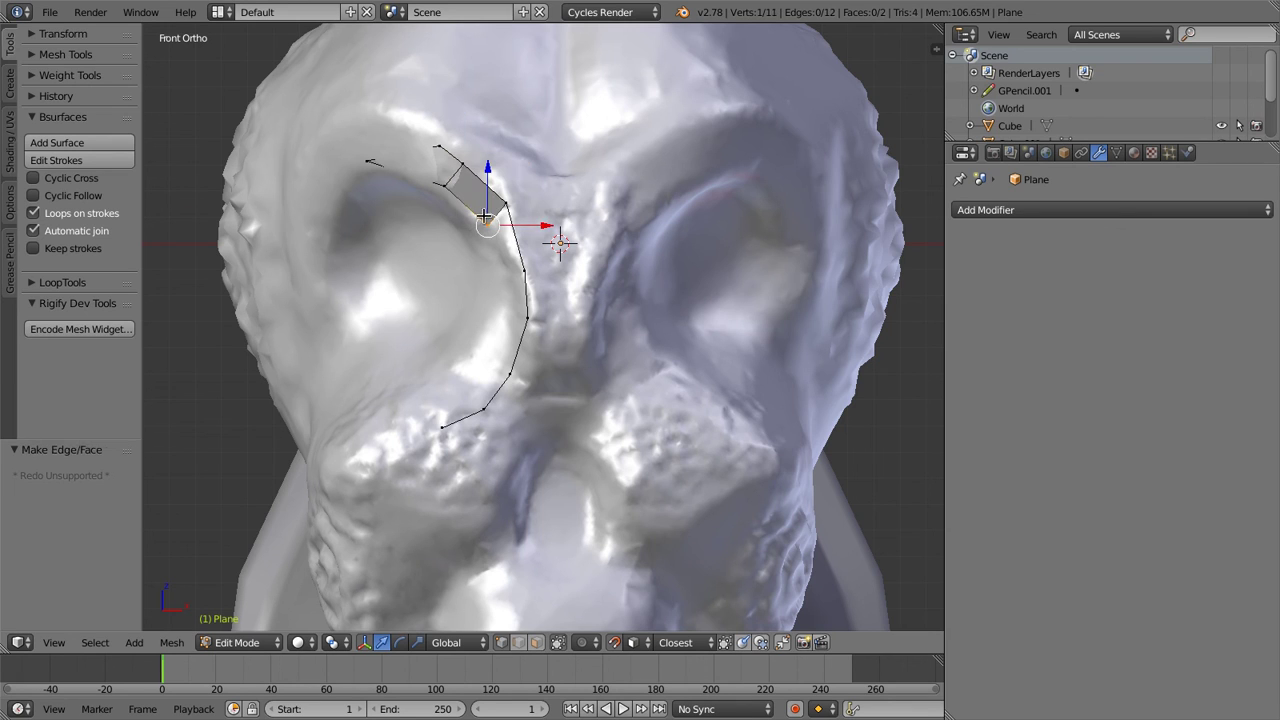
{"action": "right_click", "coordinate": [505, 200]}
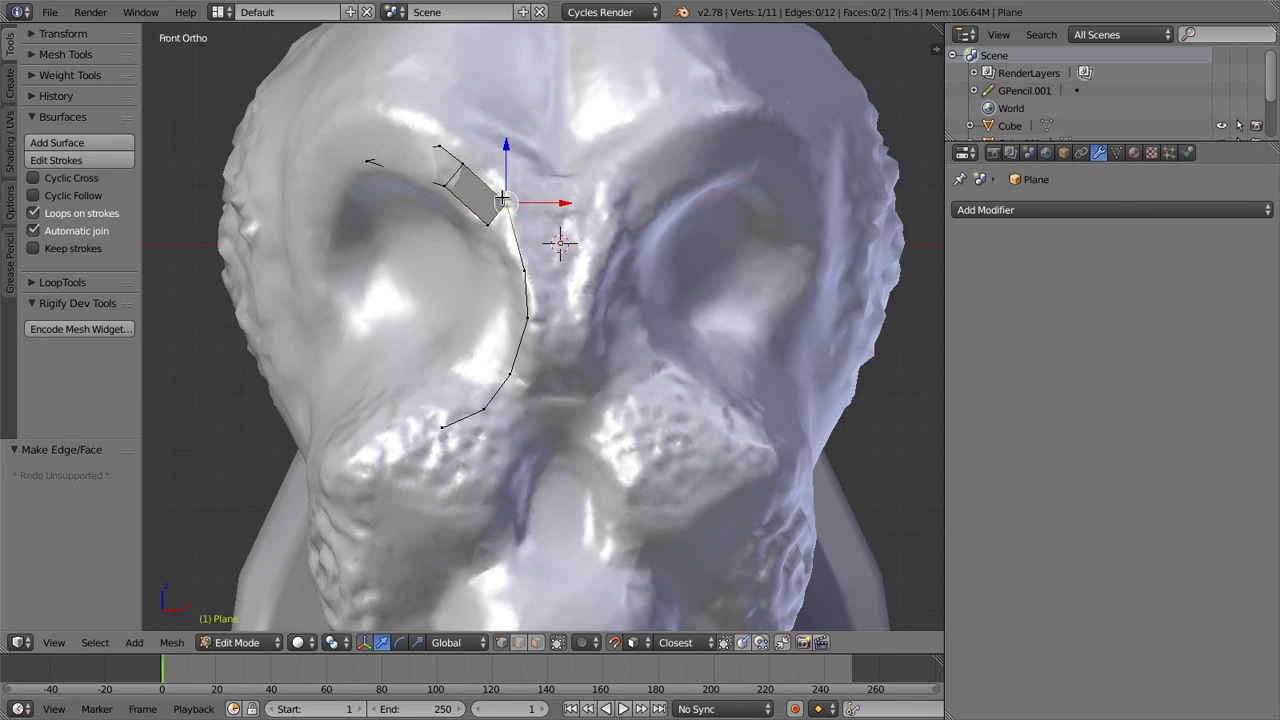
{"action": "right_click", "coordinate": [507, 292], "text": "ctrl"}
{"action": "key", "text": "f"}
Continue filling faces down the chain, undoing one mistaken face and refilling below it
{"action": "right_click", "coordinate": [526, 270]}
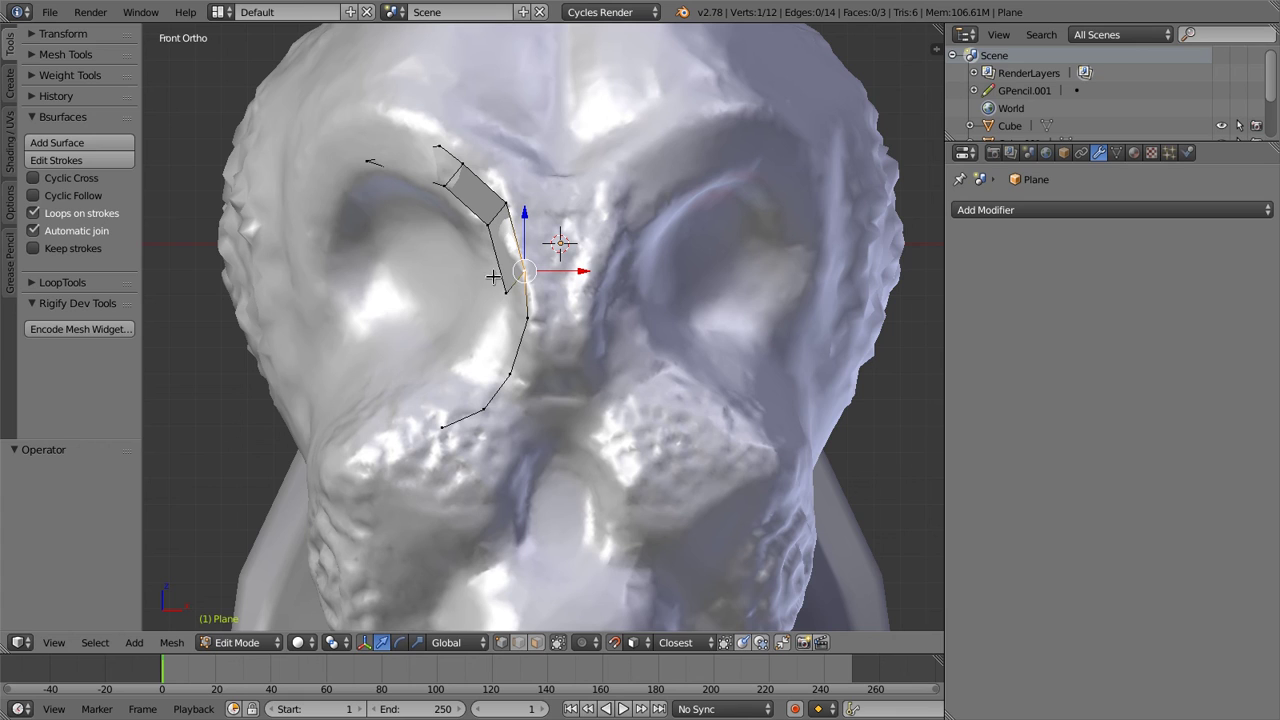
{"action": "left_click", "coordinate": [505, 328], "text": "ctrl"}
{"action": "key", "text": "f"}
{"action": "left_click", "coordinate": [510, 338], "text": "ctrl"}
{"action": "key", "text": "f"}
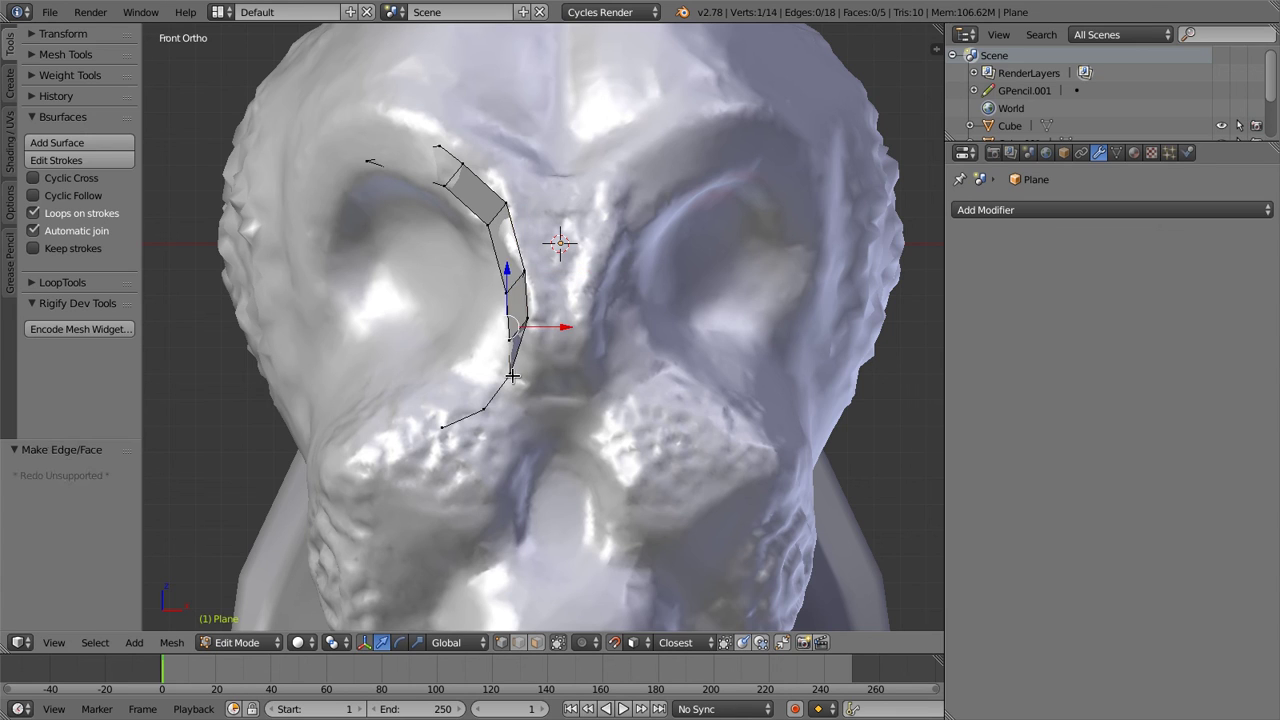
{"action": "key", "text": "ctrl+z"}
{"action": "key", "text": "ctrl+z"}
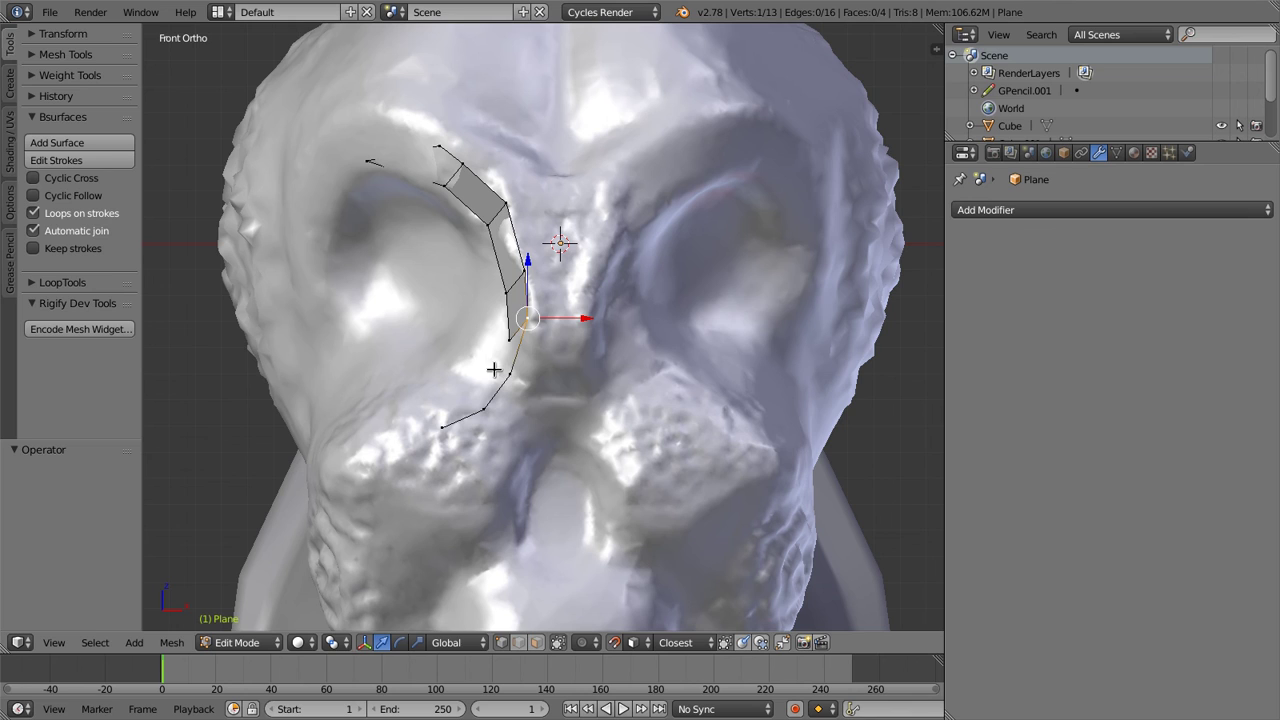
{"action": "key", "text": "f"}
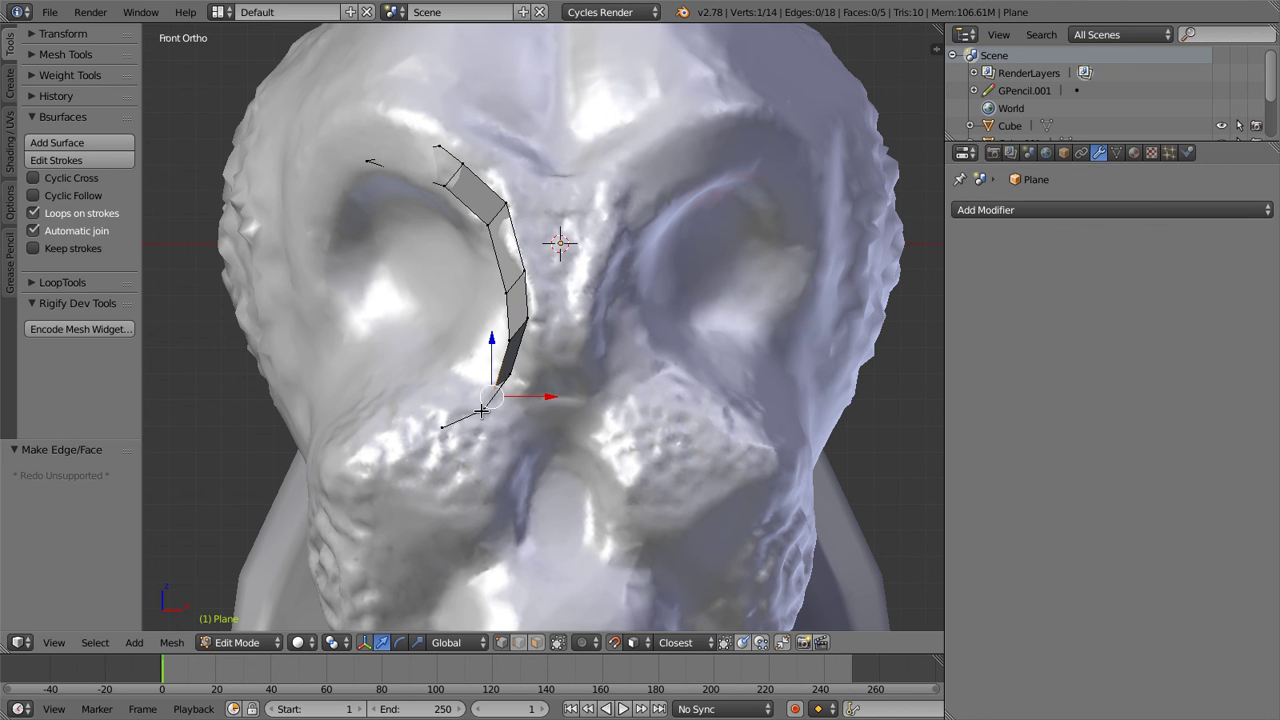
Reposition the strip's lower vertices so they sit on the socket rim
{"action": "key", "text": "g"}
{"action": "left_click", "coordinate": [491, 423]}
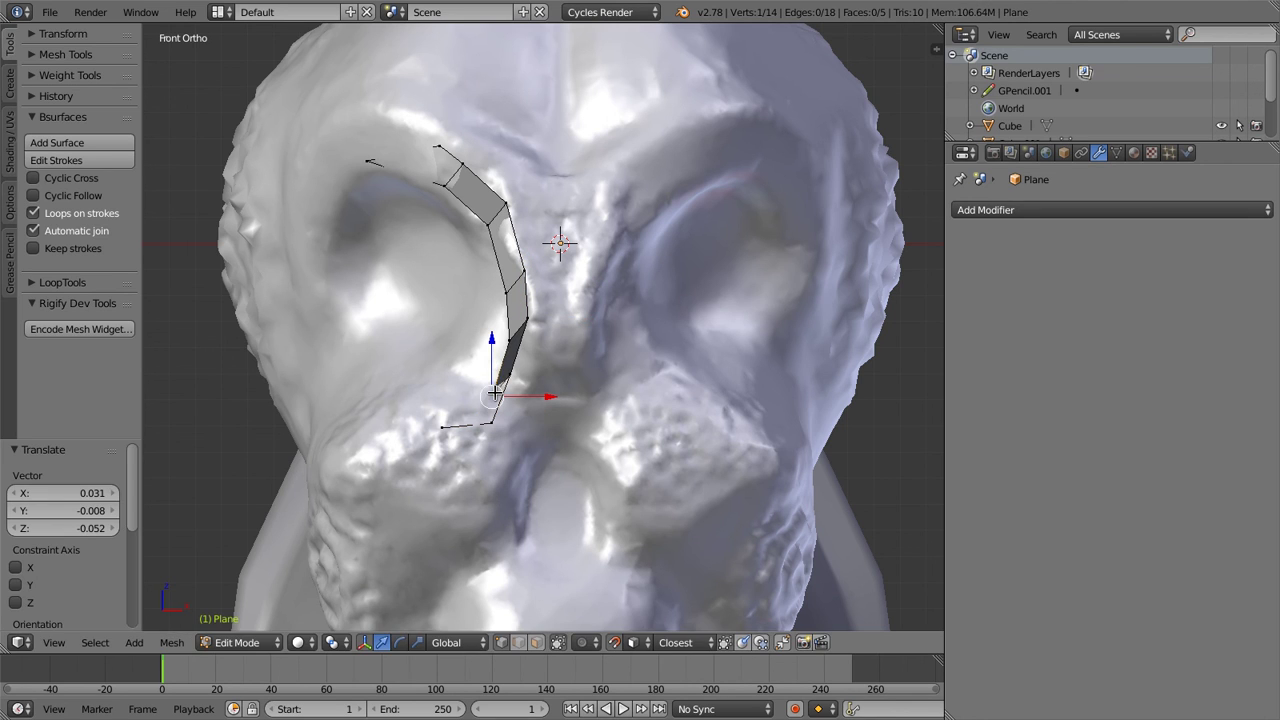
{"action": "key", "text": "g"}
{"action": "left_click", "coordinate": [482, 381]}
{"action": "right_click", "coordinate": [508, 337]}
{"action": "key", "text": "g"}
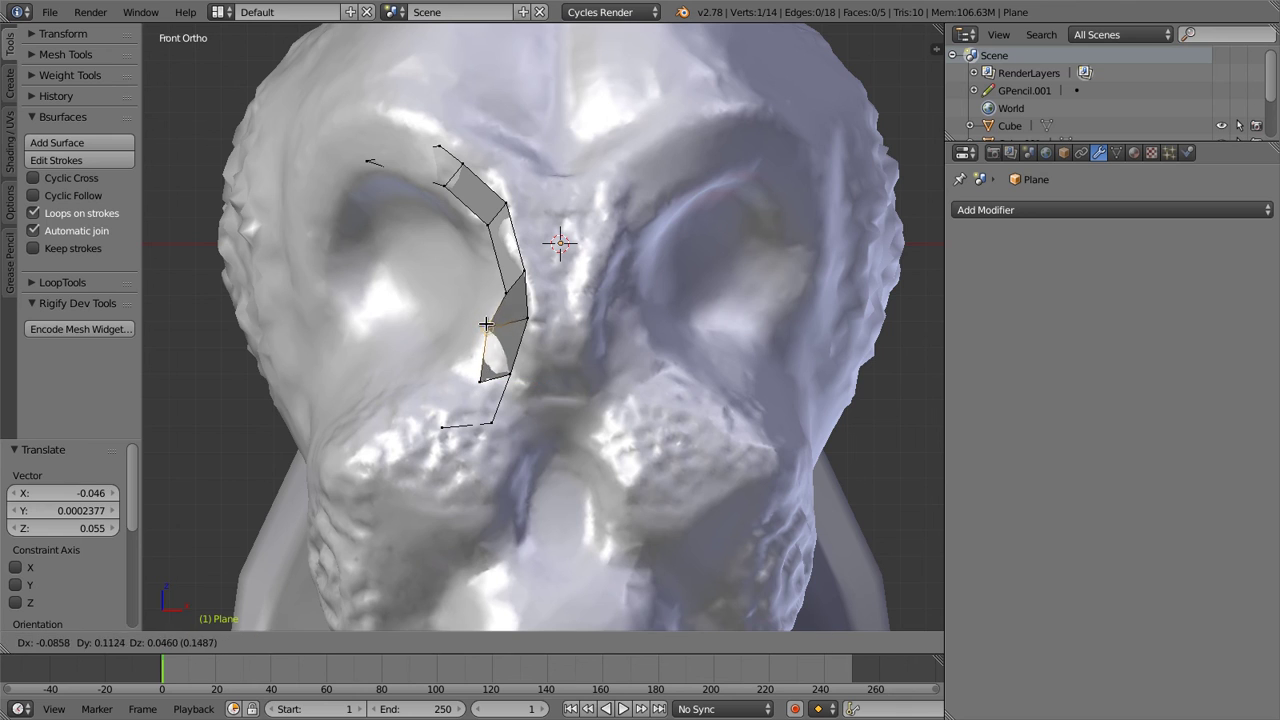
{"action": "left_click", "coordinate": [500, 328]}
Fill a new face at the strip's bottom, reverting an unwanted vertex move
{"action": "right_click", "coordinate": [515, 376]}
{"action": "key", "text": "f"}
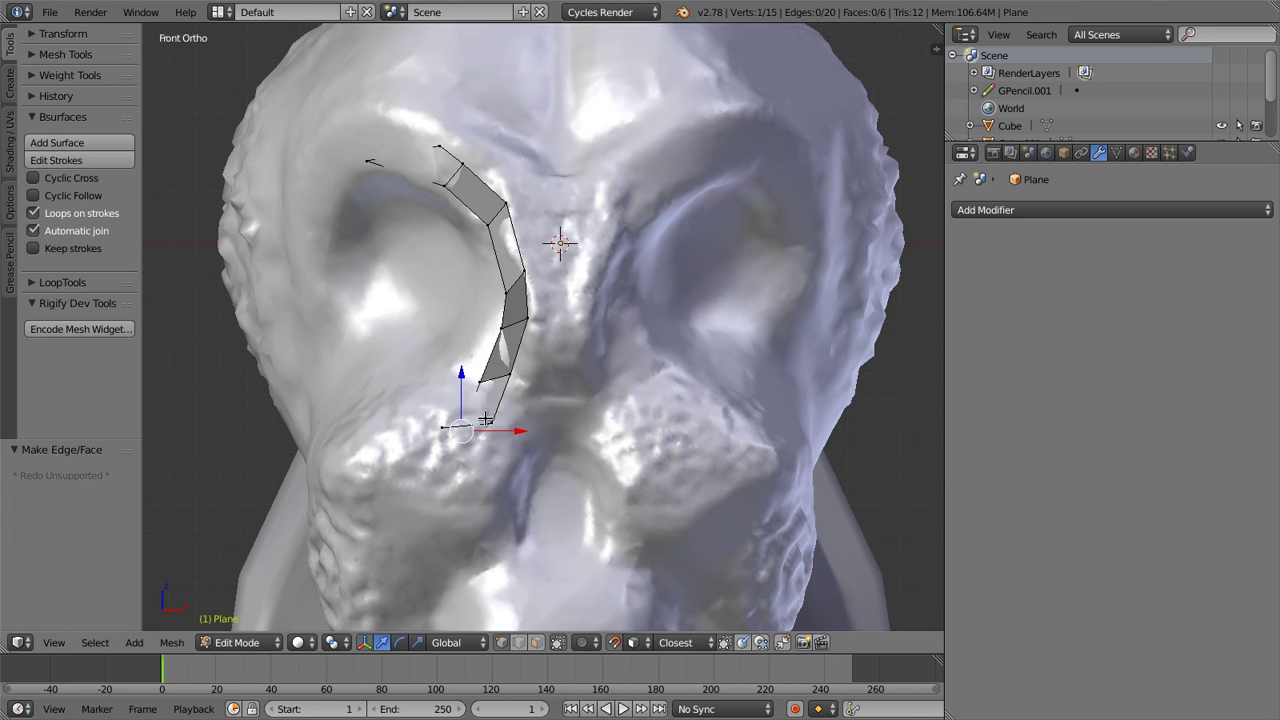
{"action": "key", "text": "g"}
{"action": "left_click", "coordinate": [446, 390]}
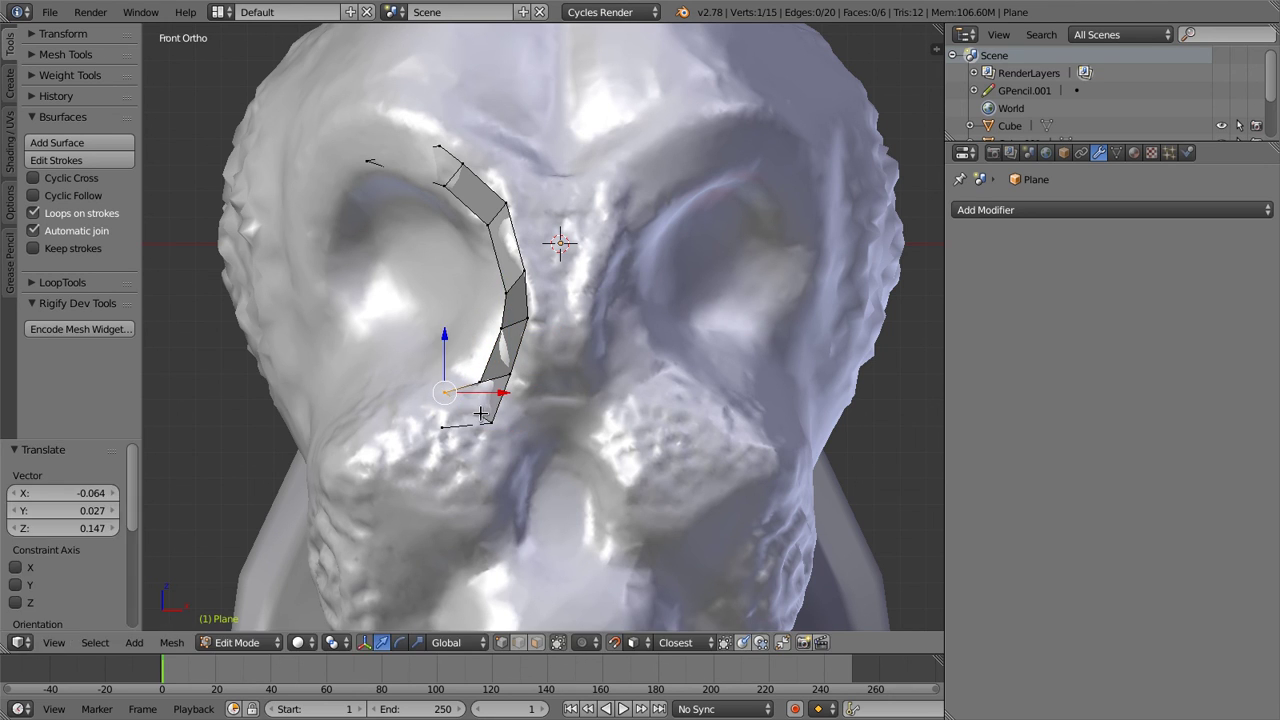
{"action": "key", "text": "ctrl+z"}
{"action": "key", "text": "ctrl+z"}
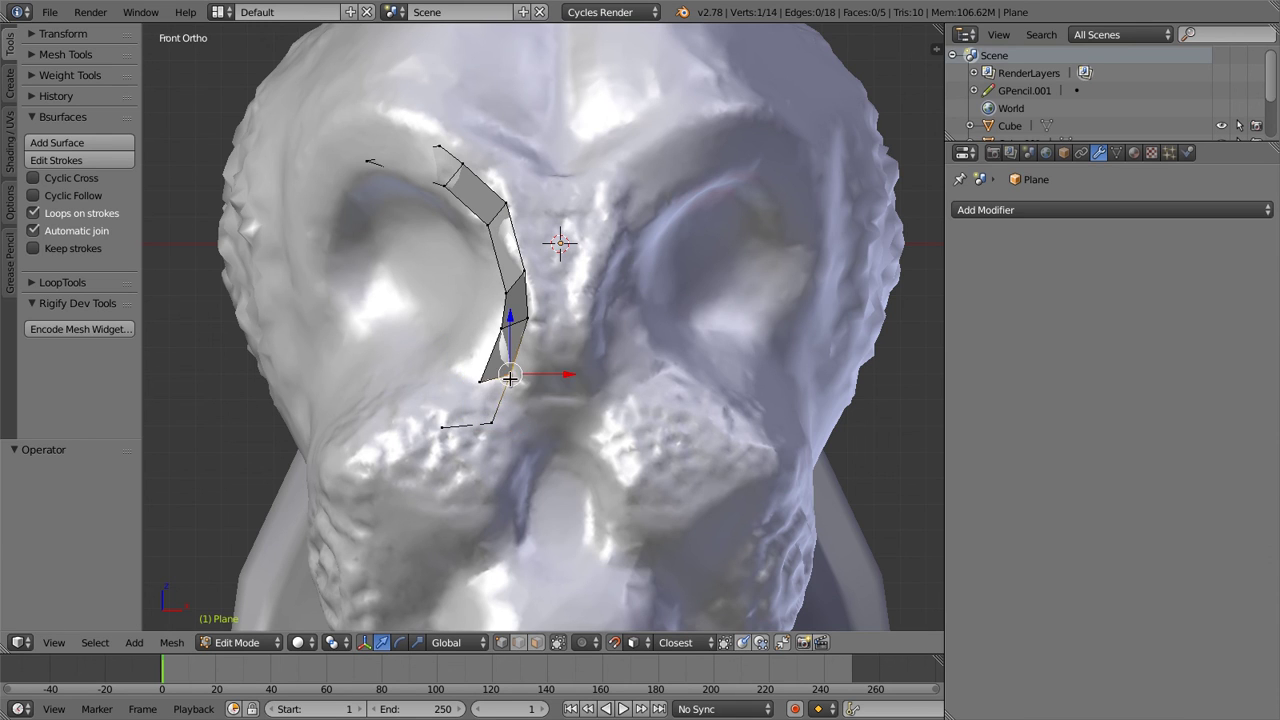
Fill the face closing the lower strip, reaching 14 vertices and 19 edges, then deselect all
{"action": "right_click", "coordinate": [479, 378]}
{"action": "right_click", "coordinate": [450, 428], "text": "shift"}
{"action": "right_click", "coordinate": [480, 381]}
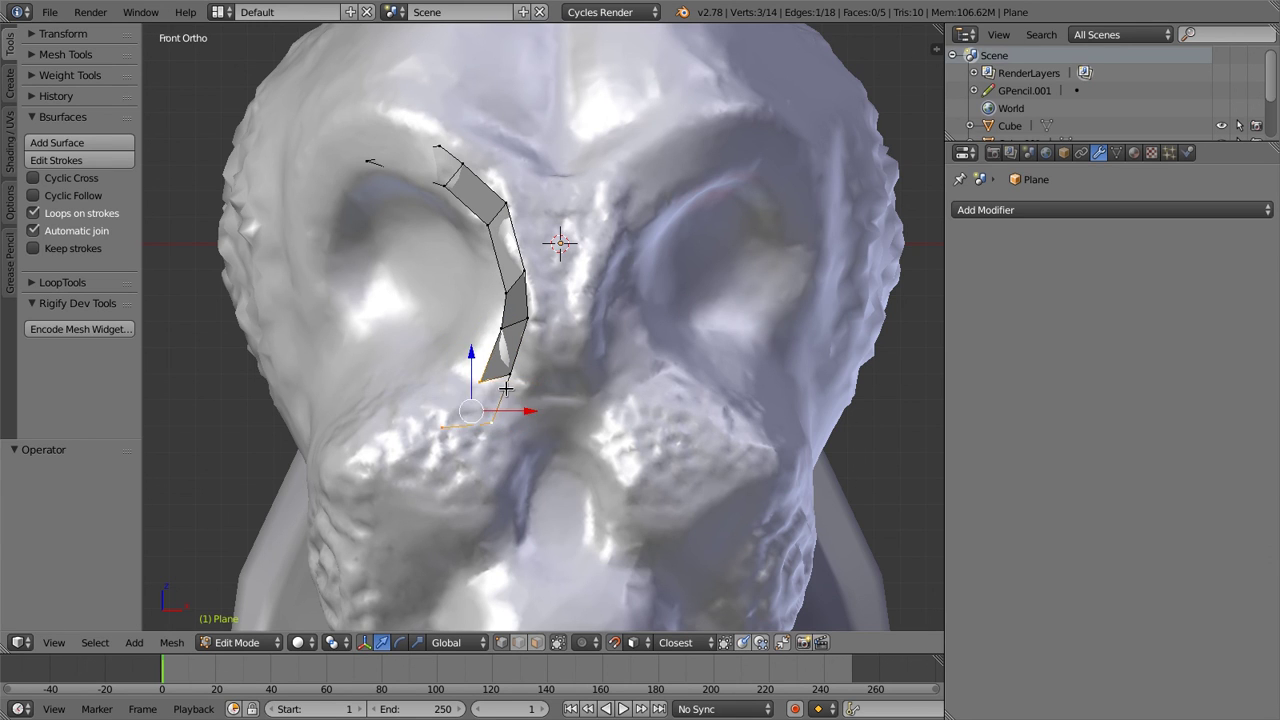
{"action": "right_click", "coordinate": [509, 376]}
{"action": "right_click", "coordinate": [491, 430], "text": "shift"}
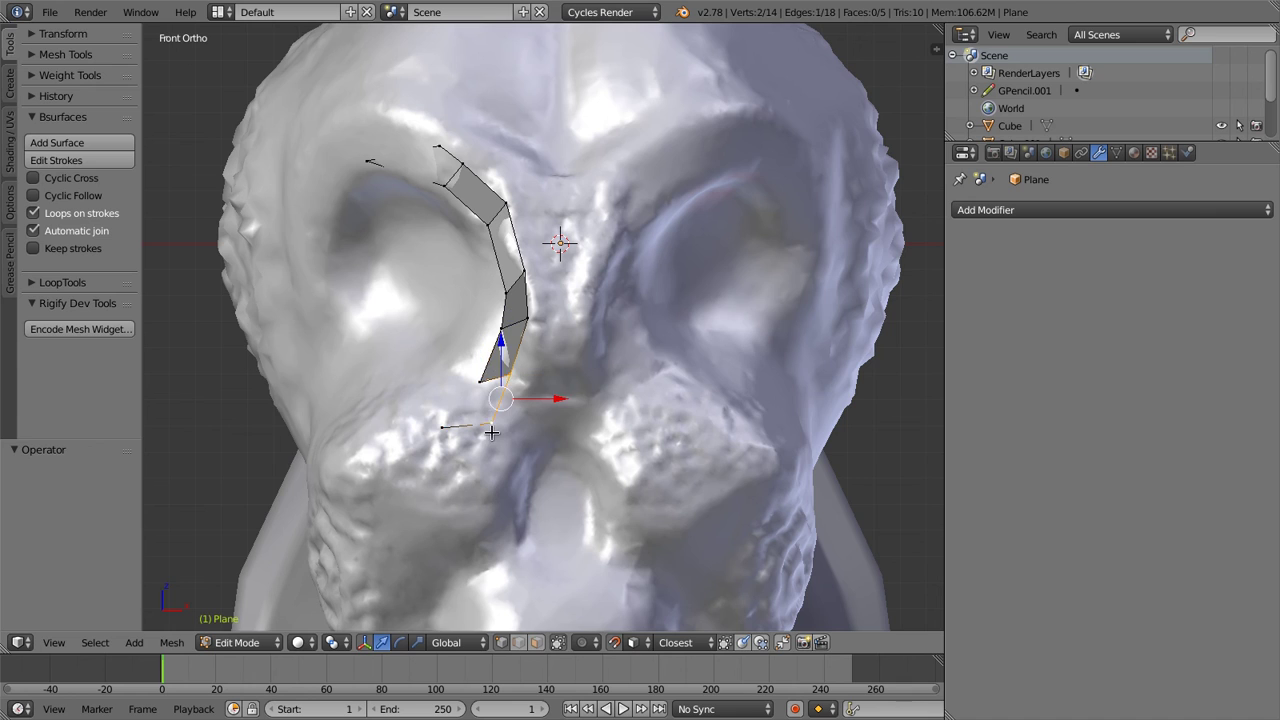
{"action": "key", "text": "f"}
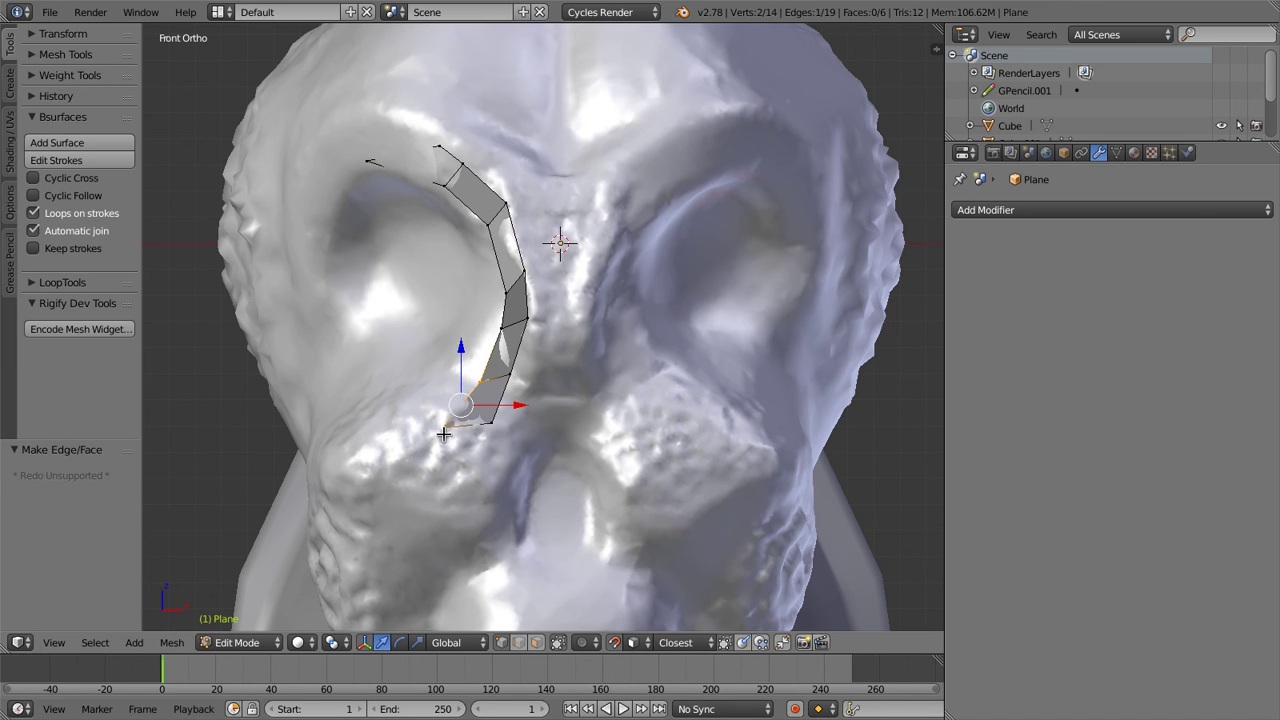
{"action": "key", "text": "a"}
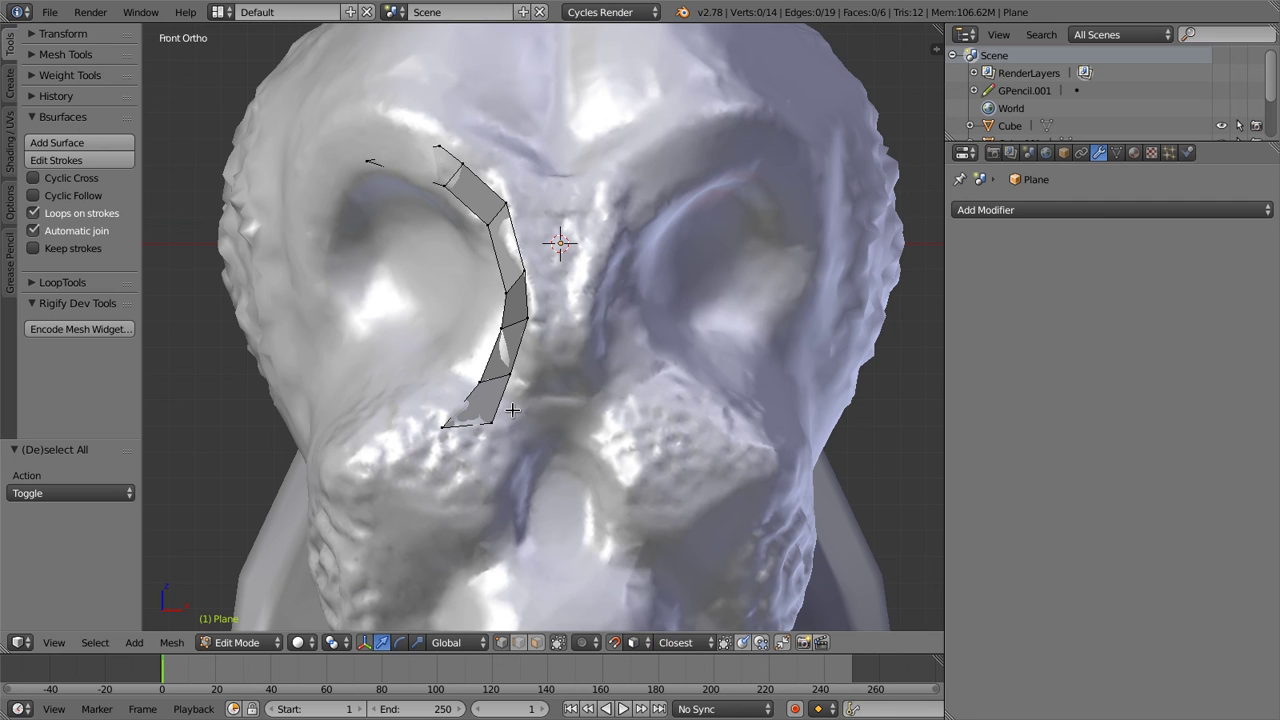
Zoom out and orbit into User Ortho to inspect the six-face strip beside the eye socket
{"action": "scroll", "coordinate": [512, 410], "scroll_direction": "down", "scroll_amount": 4}
{"action": "middle_click_drag", "start_coordinate": [618, 457], "coordinate": [601, 477]}
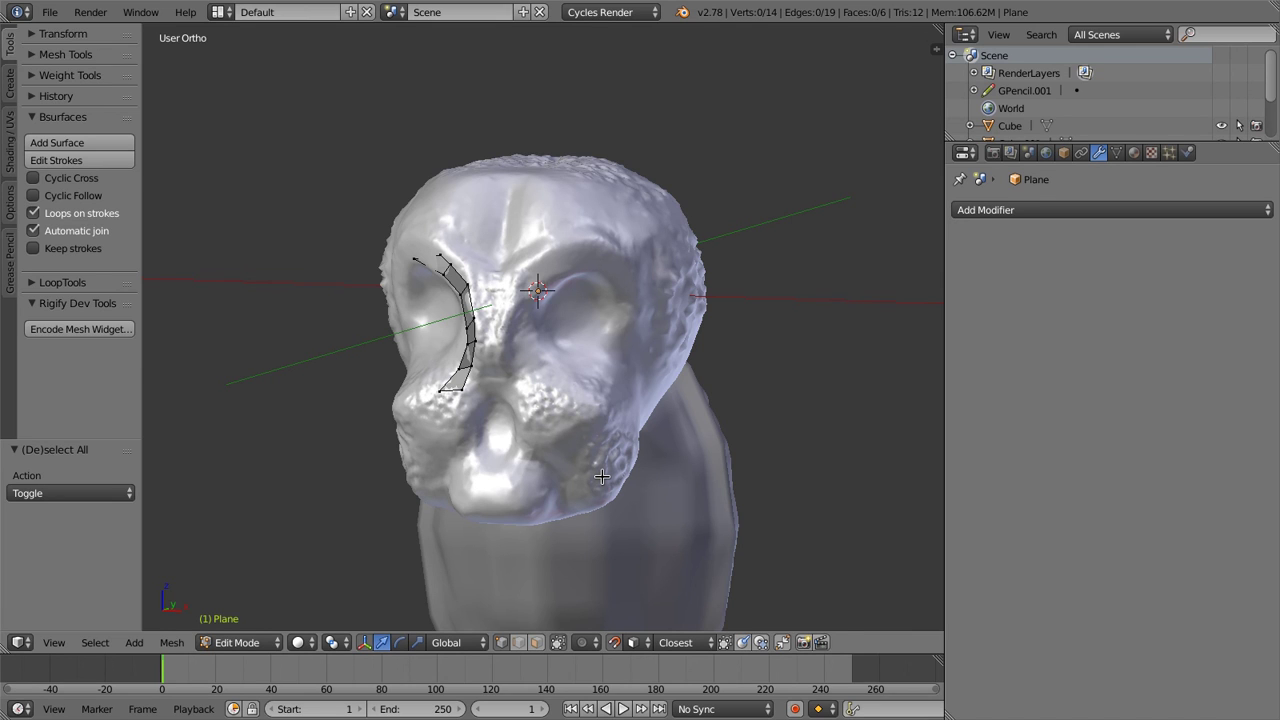
Exit Blender's full-screen mode and bring up Firefox showing the YouTube channel page
{"action": "key", "text": "alt+F11"}
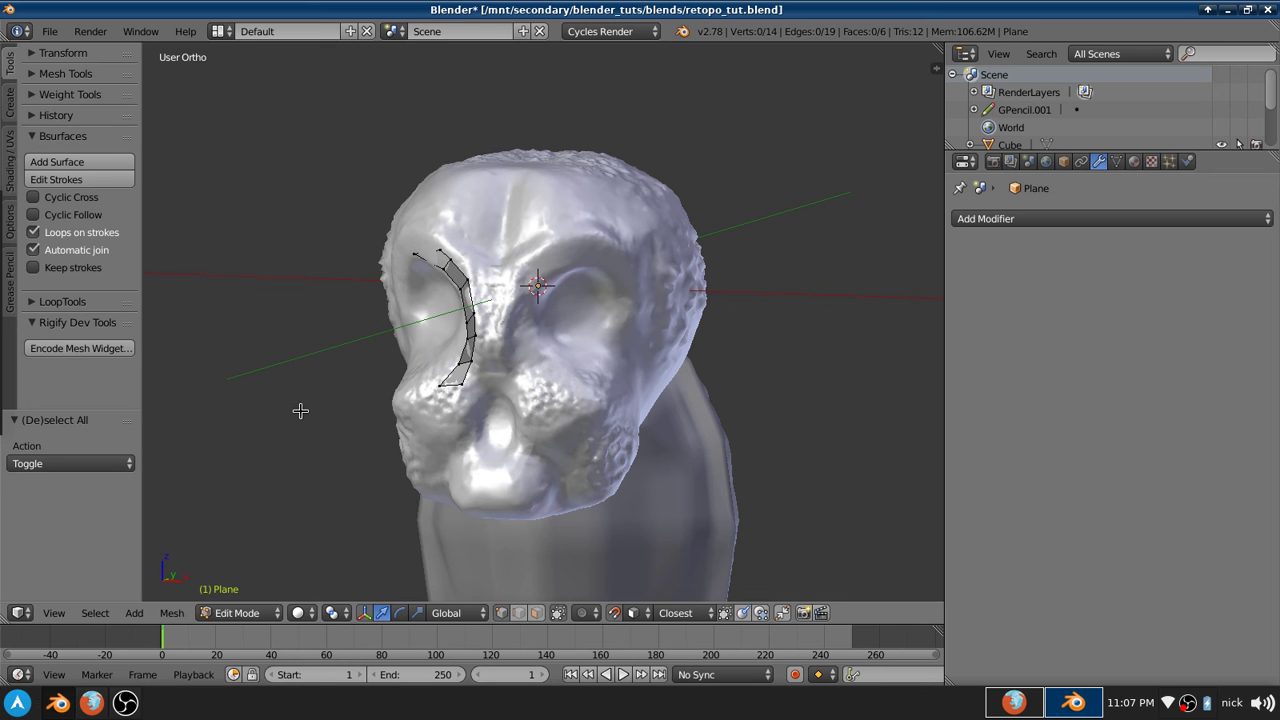
{"action": "left_click", "coordinate": [124, 703]}
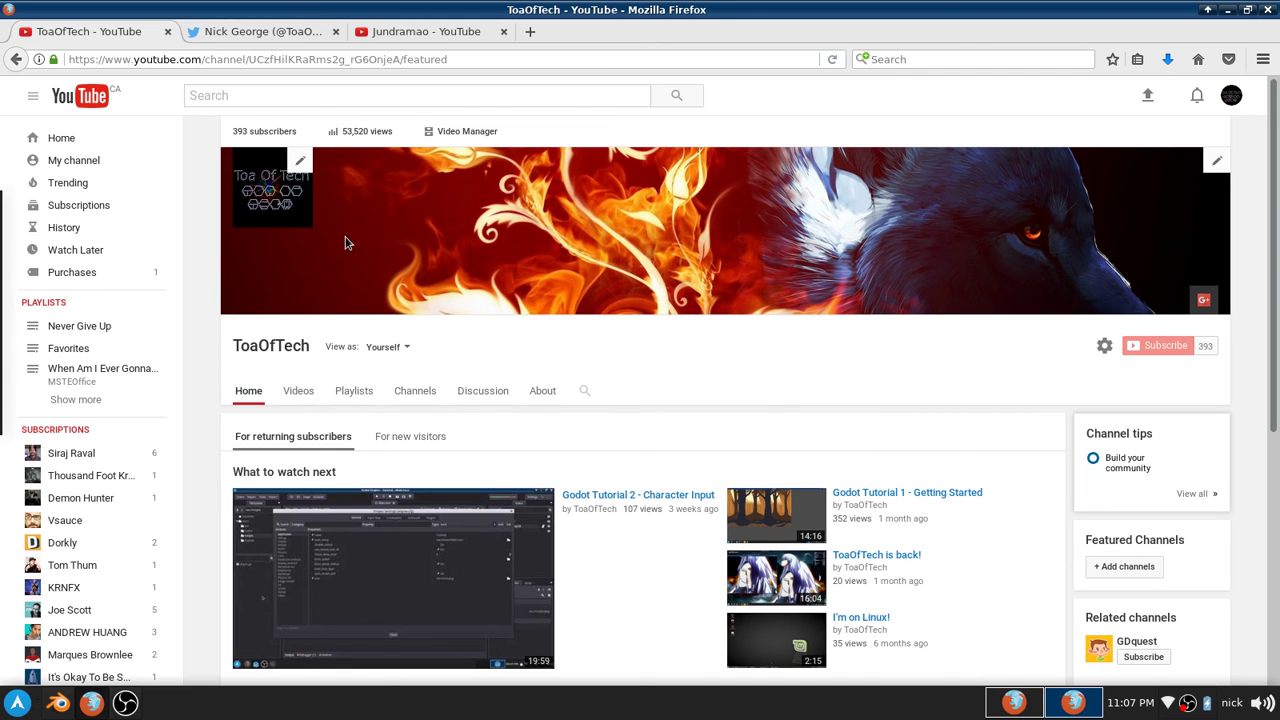
Switch to the Twitter profile tab next to the YouTube channel in Firefox
{"action": "left_click", "coordinate": [290, 31]}
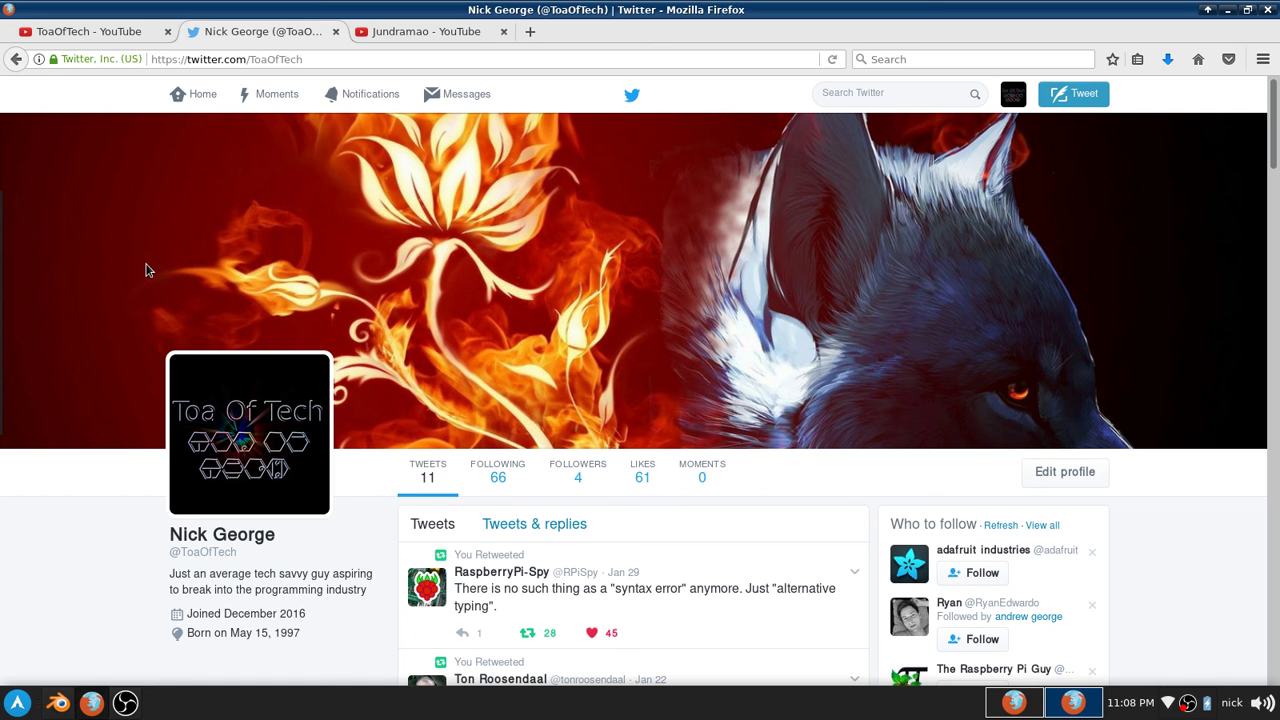
Switch to the third Firefox tab showing the YouTube channel with Portal 2 videos
{"action": "left_click", "coordinate": [443, 36]}
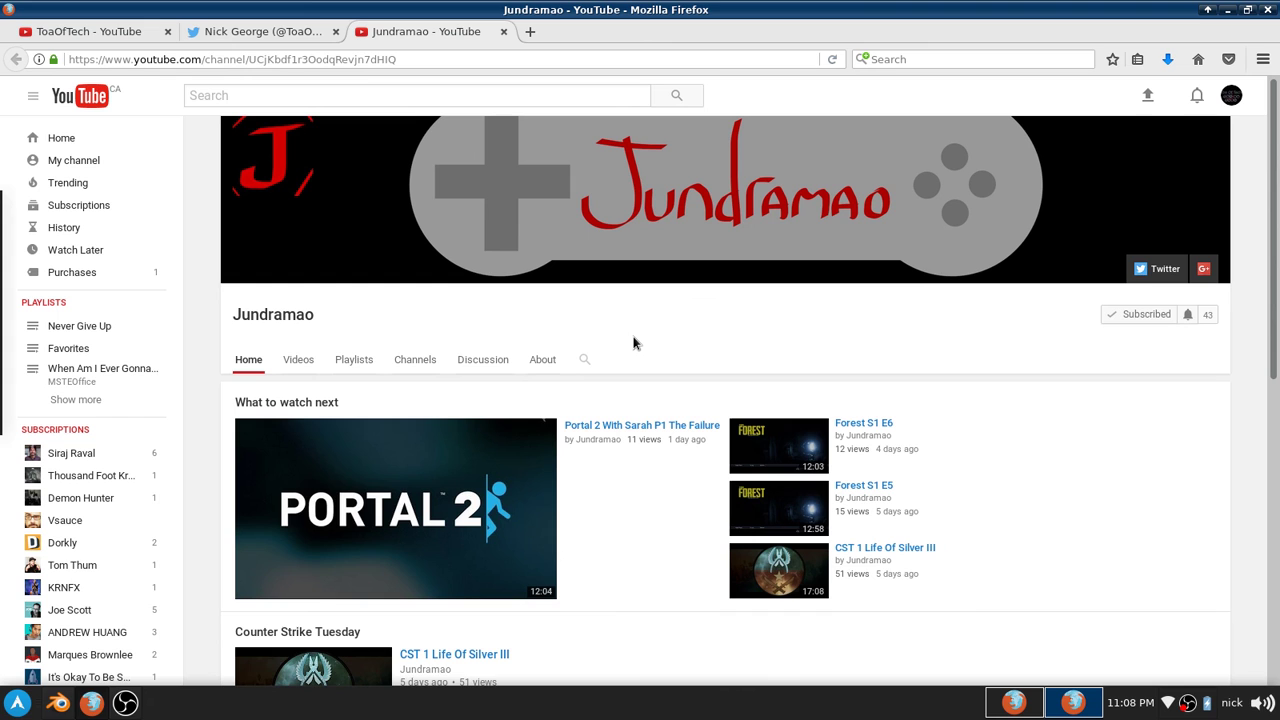
Open the Videos tab on the gaming channel's page to list its uploads
{"action": "scroll", "coordinate": [378, 363], "scroll_direction": "down", "scroll_amount": 1}
{"action": "left_click", "coordinate": [299, 314]}
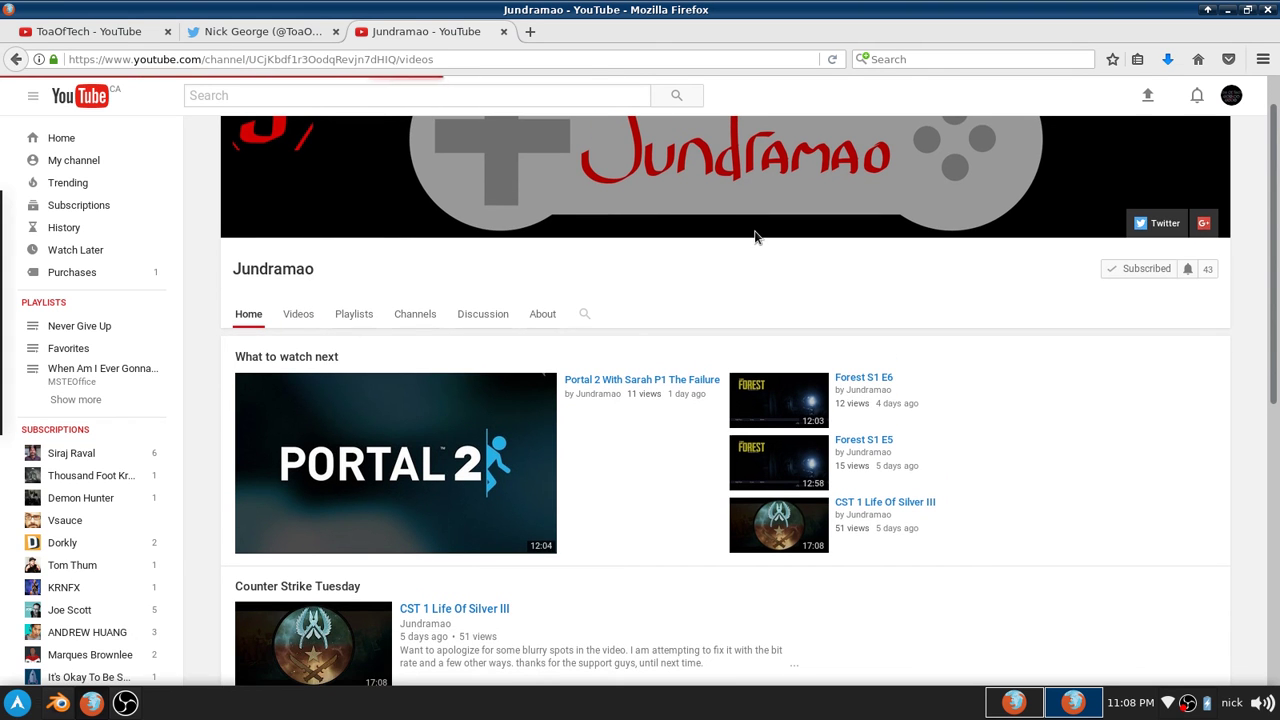